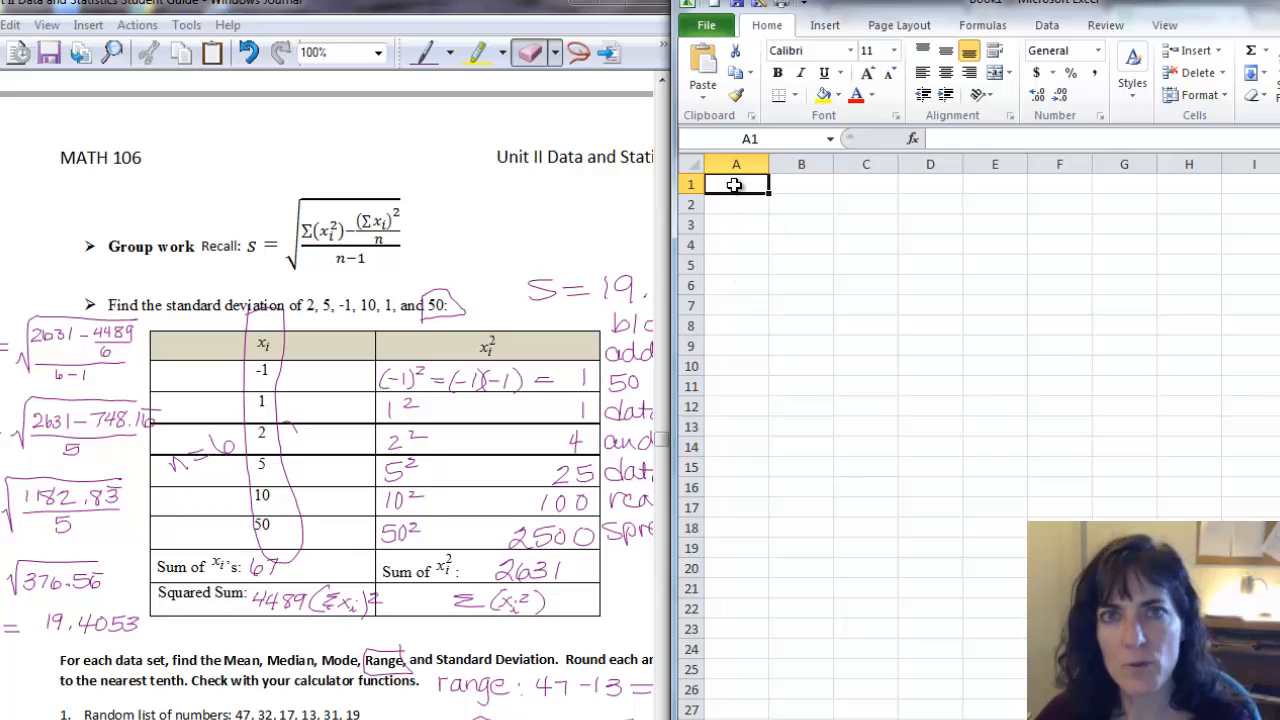
# Enter the column headers x's in B1 and x^2's in C1.
pyautogui.click(809, 184)
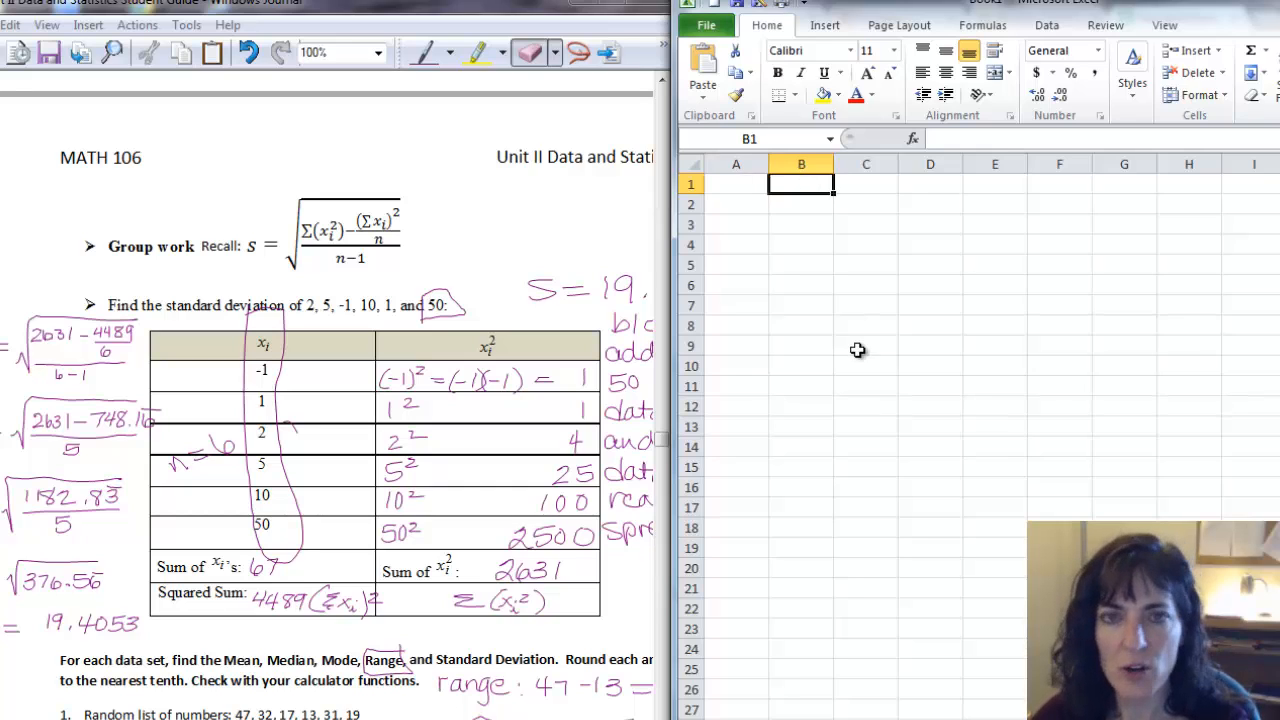
pyautogui.write('x')
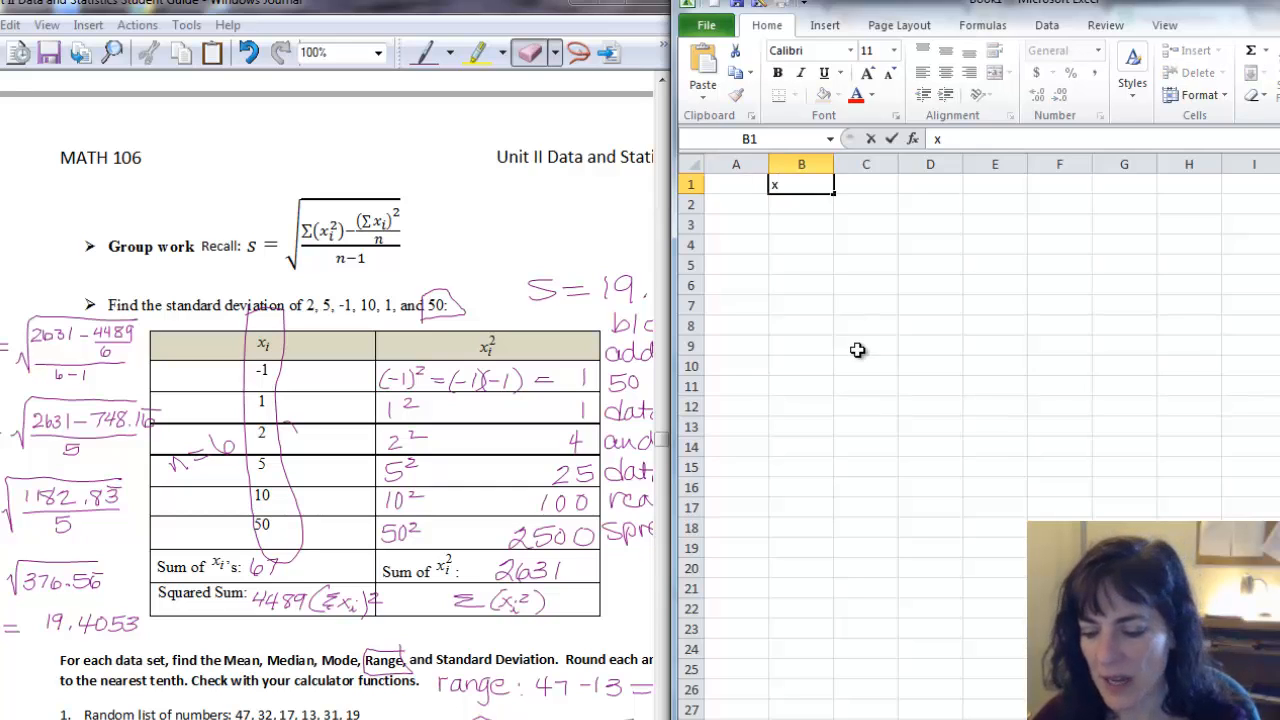
pyautogui.write("'s")
pyautogui.press('Tab')
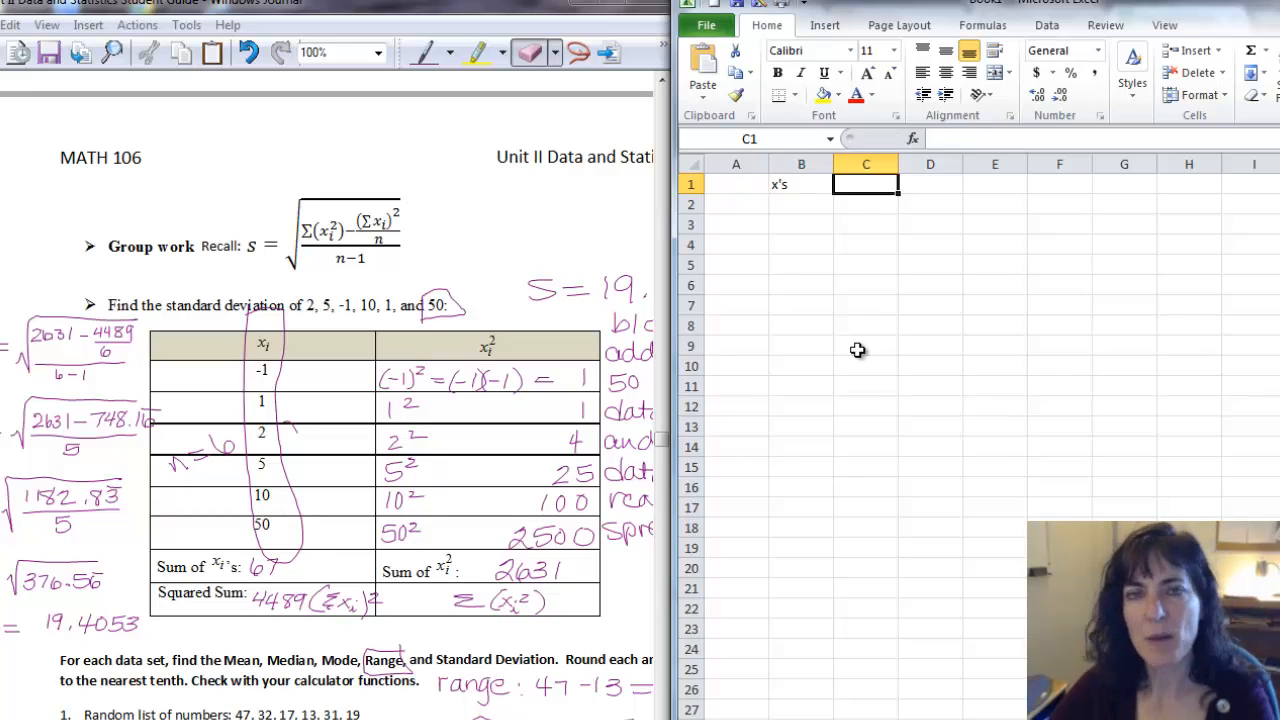
pyautogui.write('x')
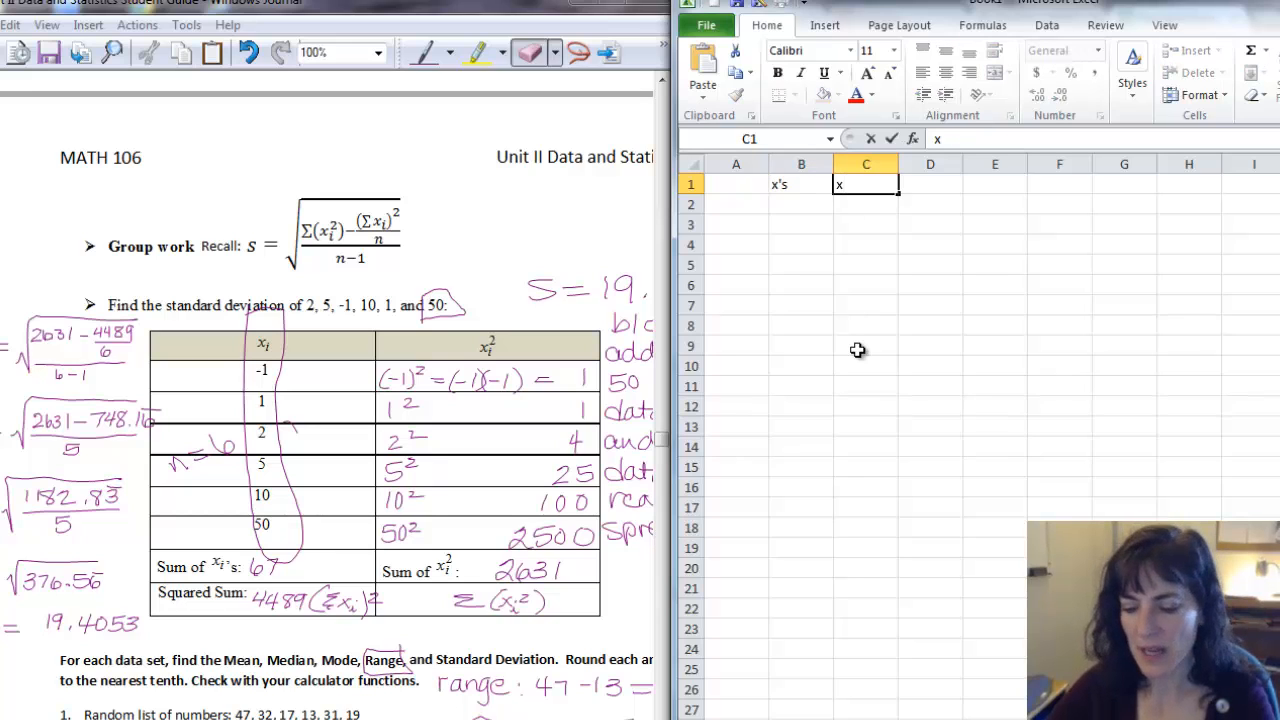
pyautogui.write('^2')
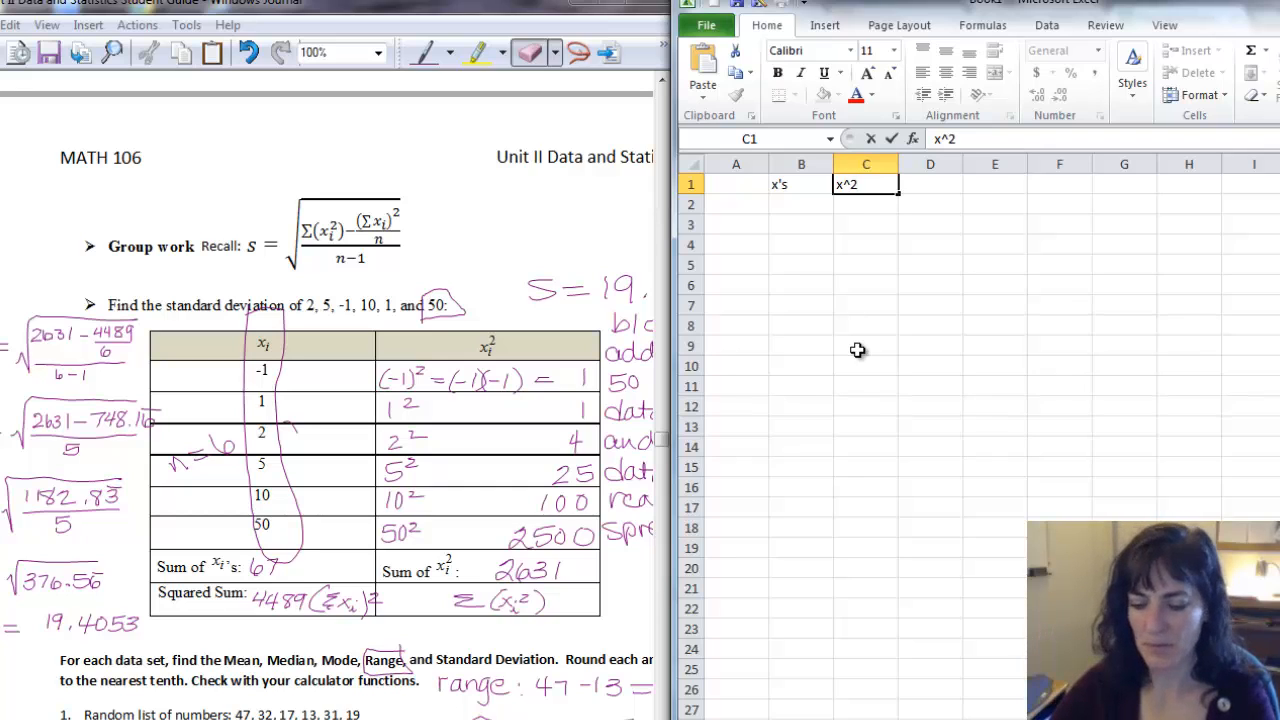
pyautogui.write('6')
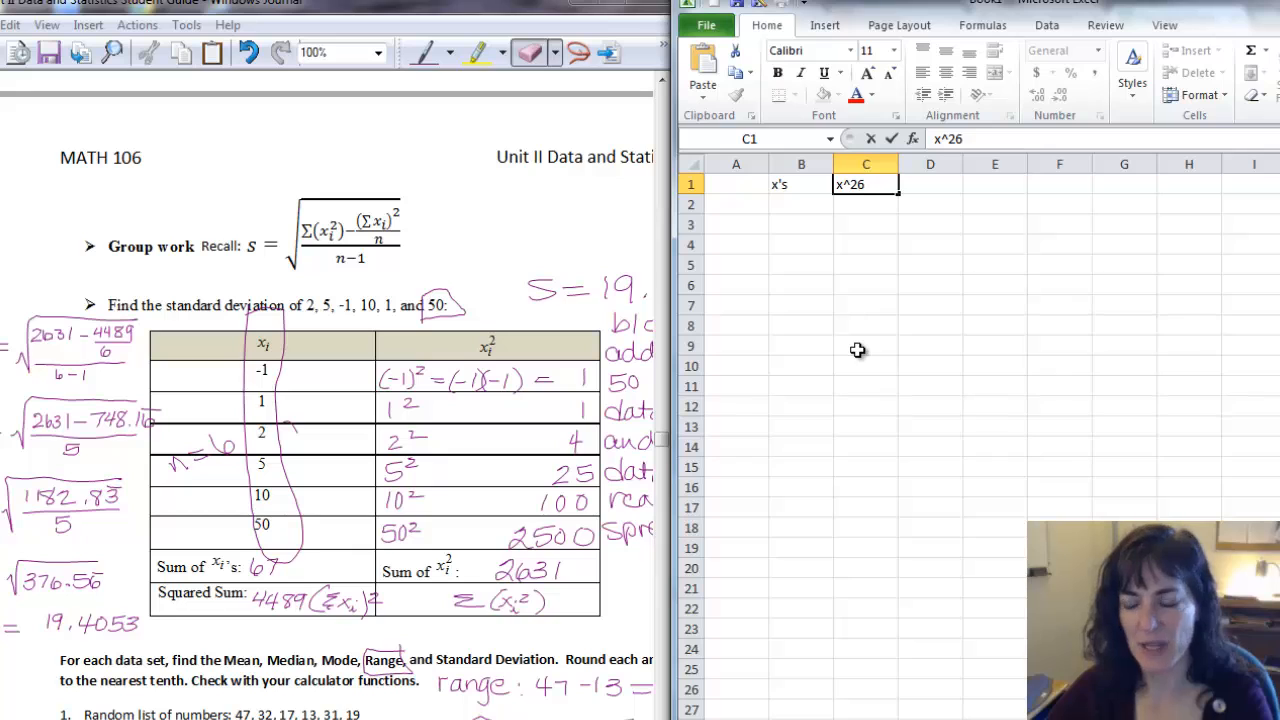
pyautogui.press('BackSpace')
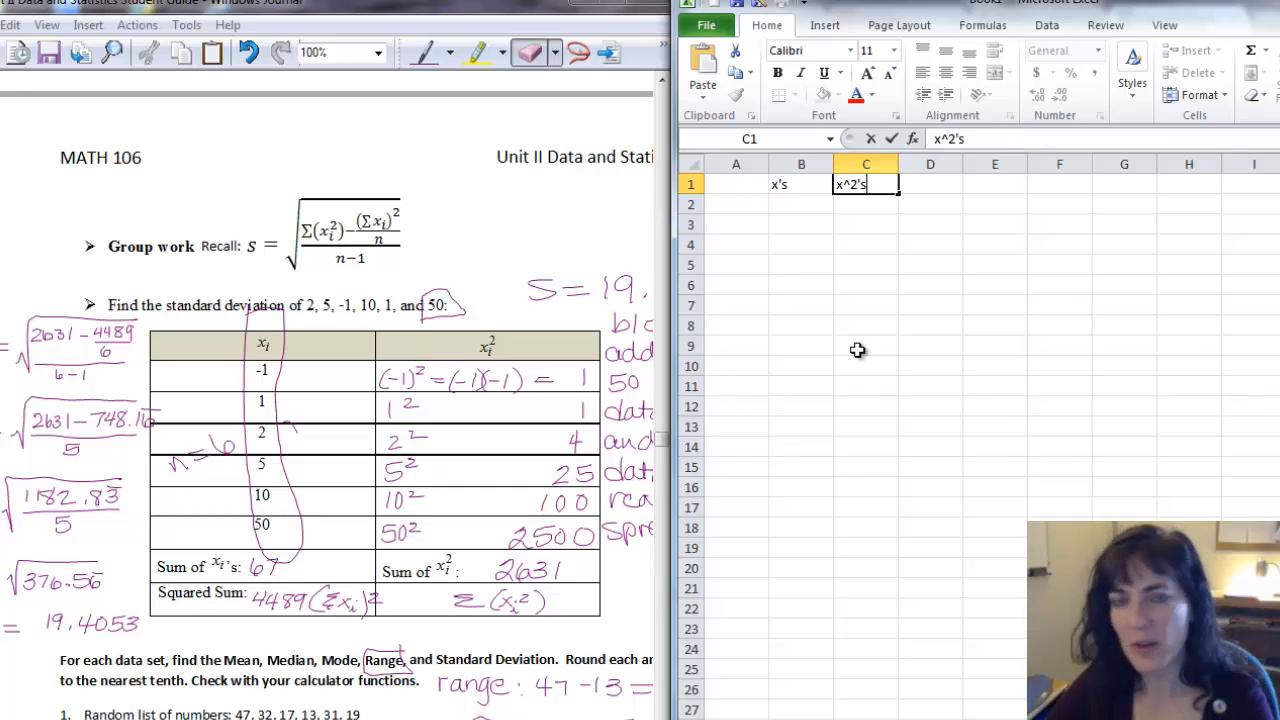
pyautogui.press('Return')
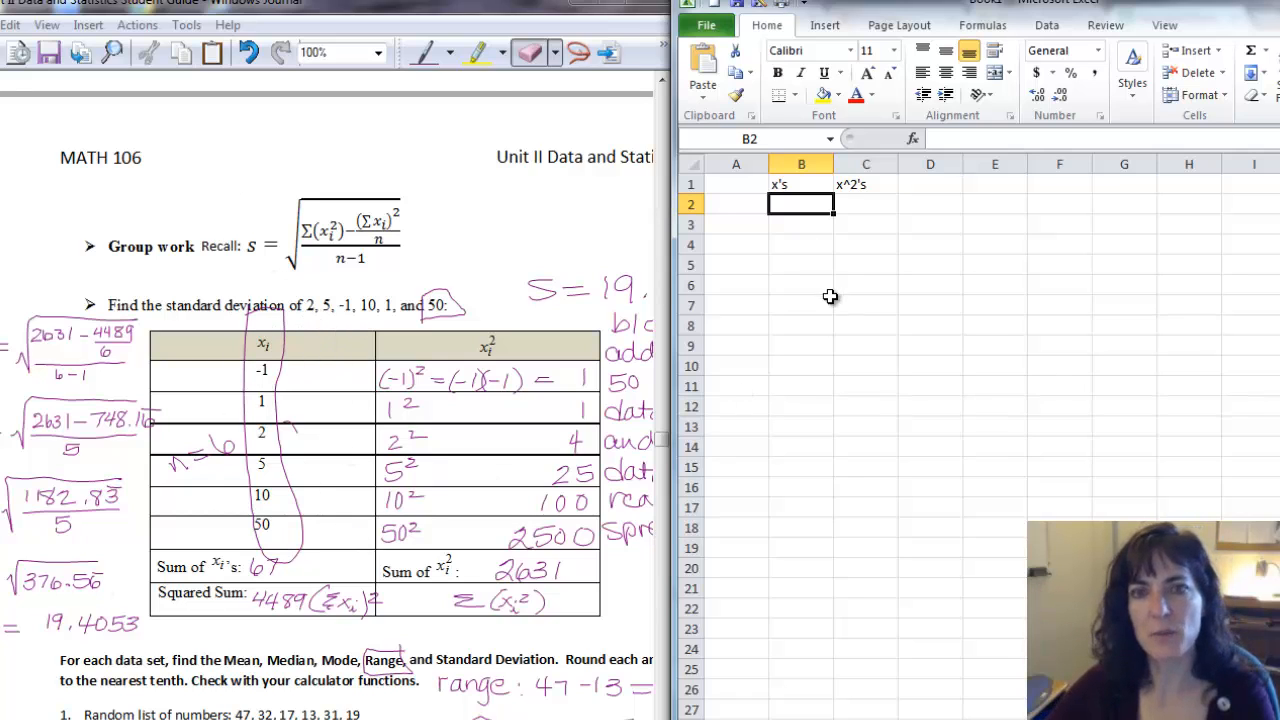
# Enter the data values -1, 1, 2, 5, 10 and 50 down column B from B2 to B7.
pyautogui.write('-1')
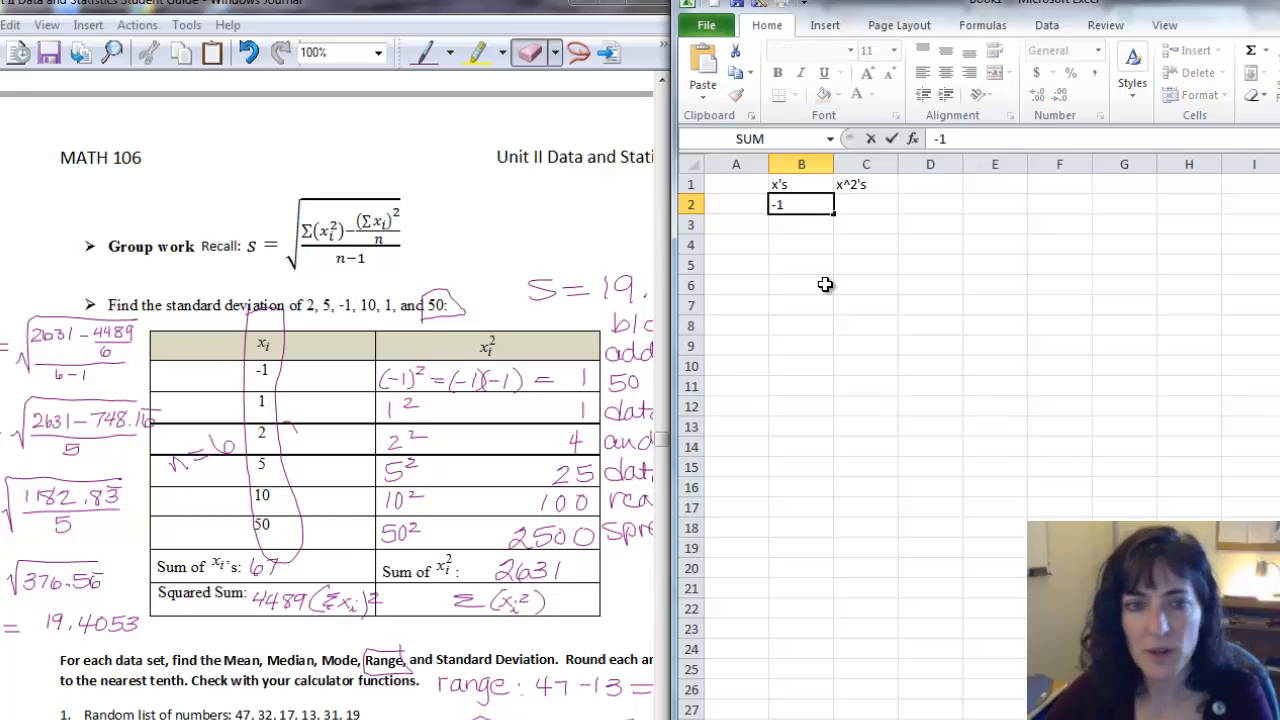
pyautogui.press('Return')
pyautogui.write('1')
pyautogui.press('Return')
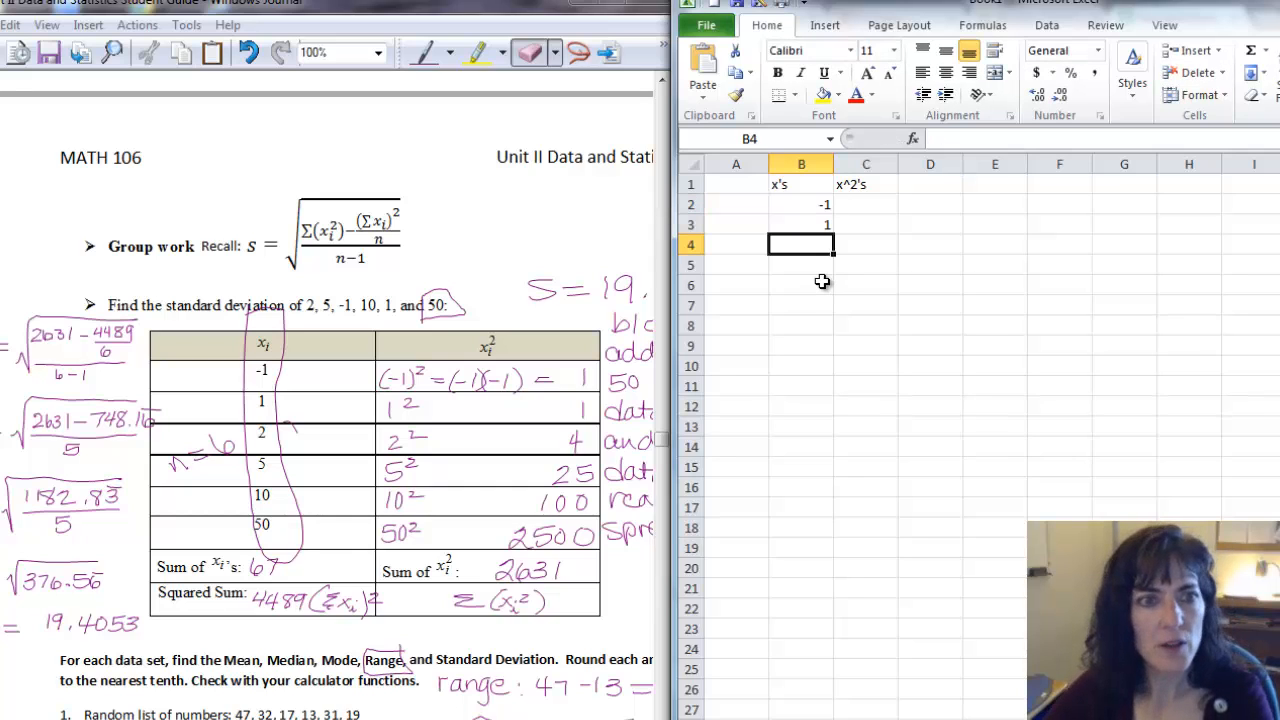
pyautogui.write('2')
pyautogui.press('Return')
pyautogui.write('5')
pyautogui.press('Return')
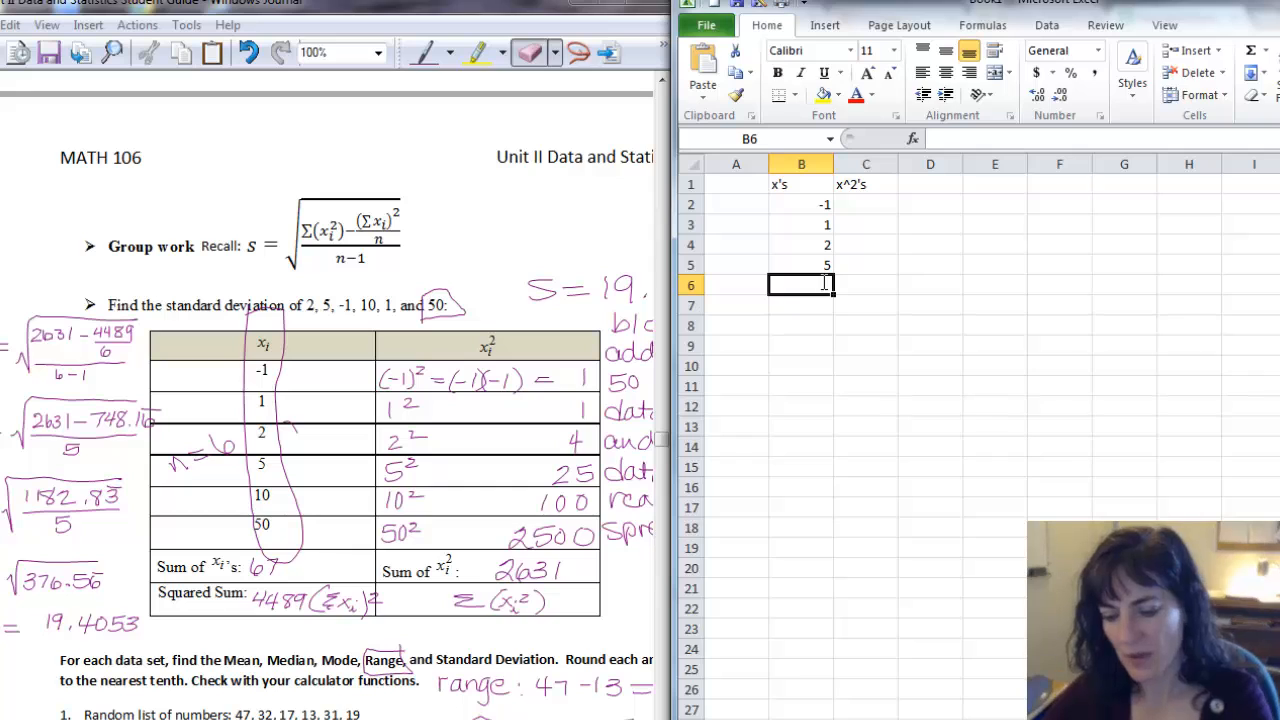
pyautogui.write('10')
pyautogui.press('Return')
pyautogui.write('50')
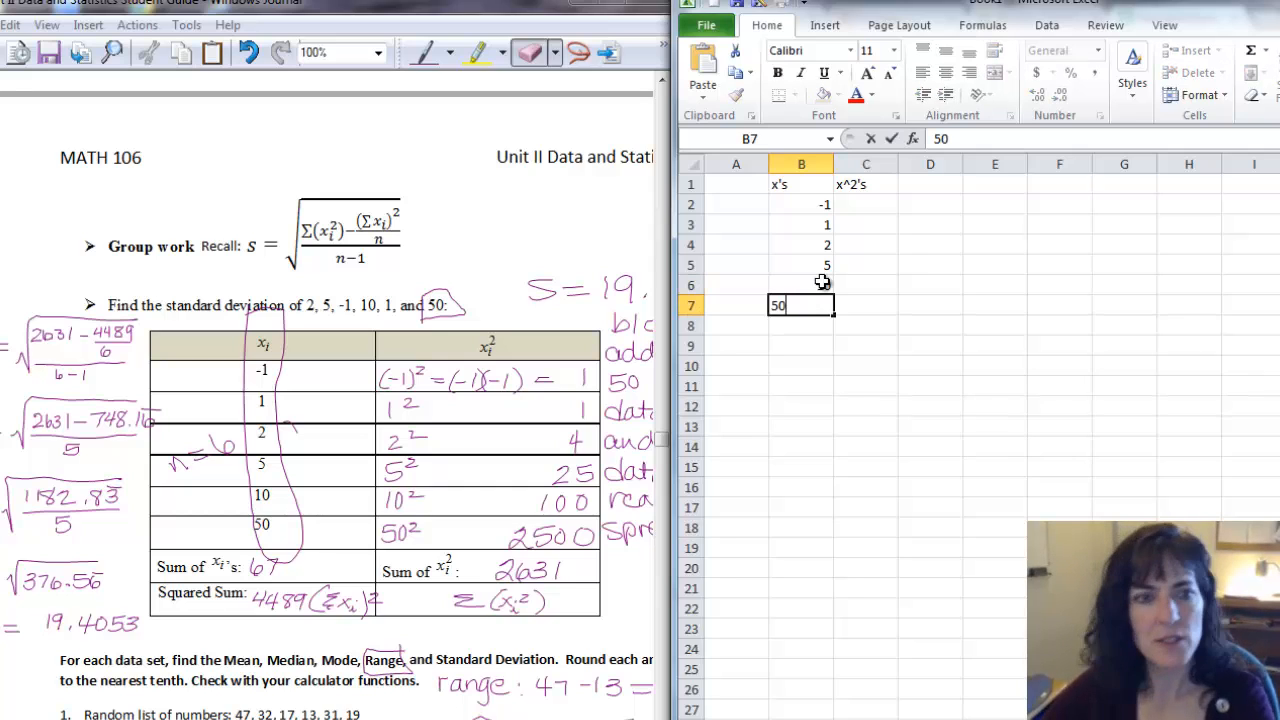
pyautogui.press('Return')
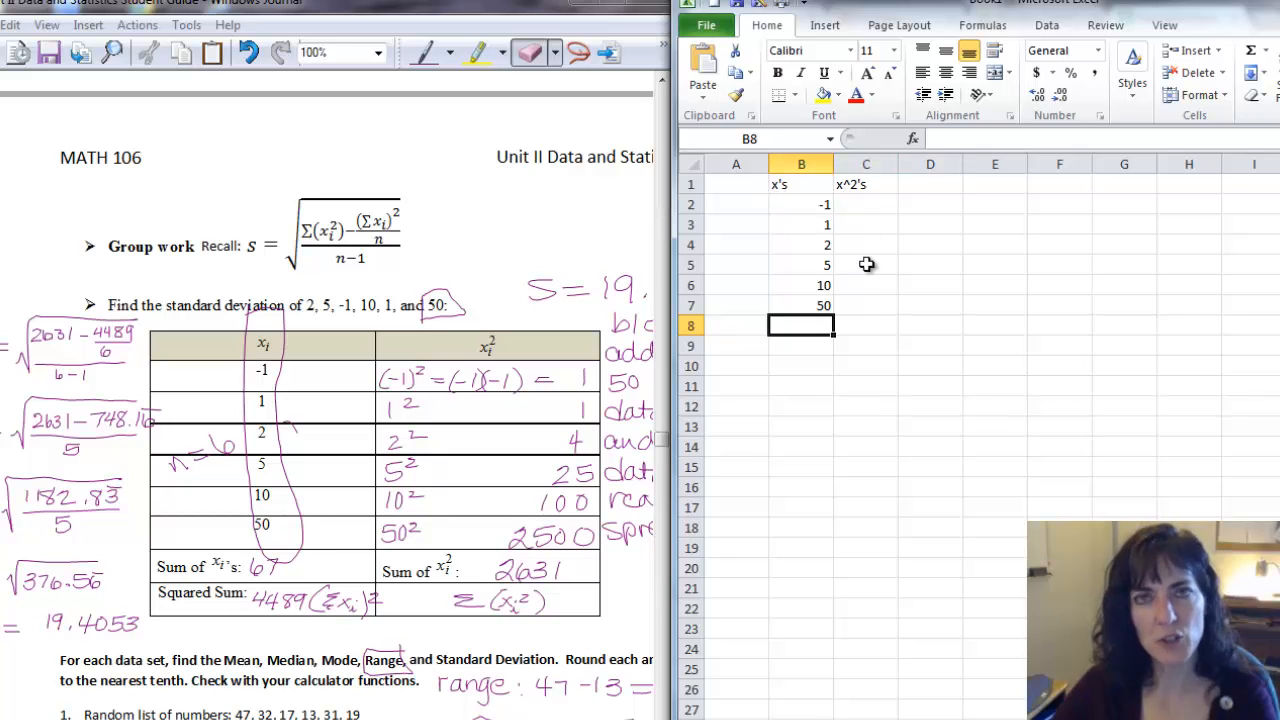
# Add the labels n and n-1 in A9 and A10.
pyautogui.click(736, 342)
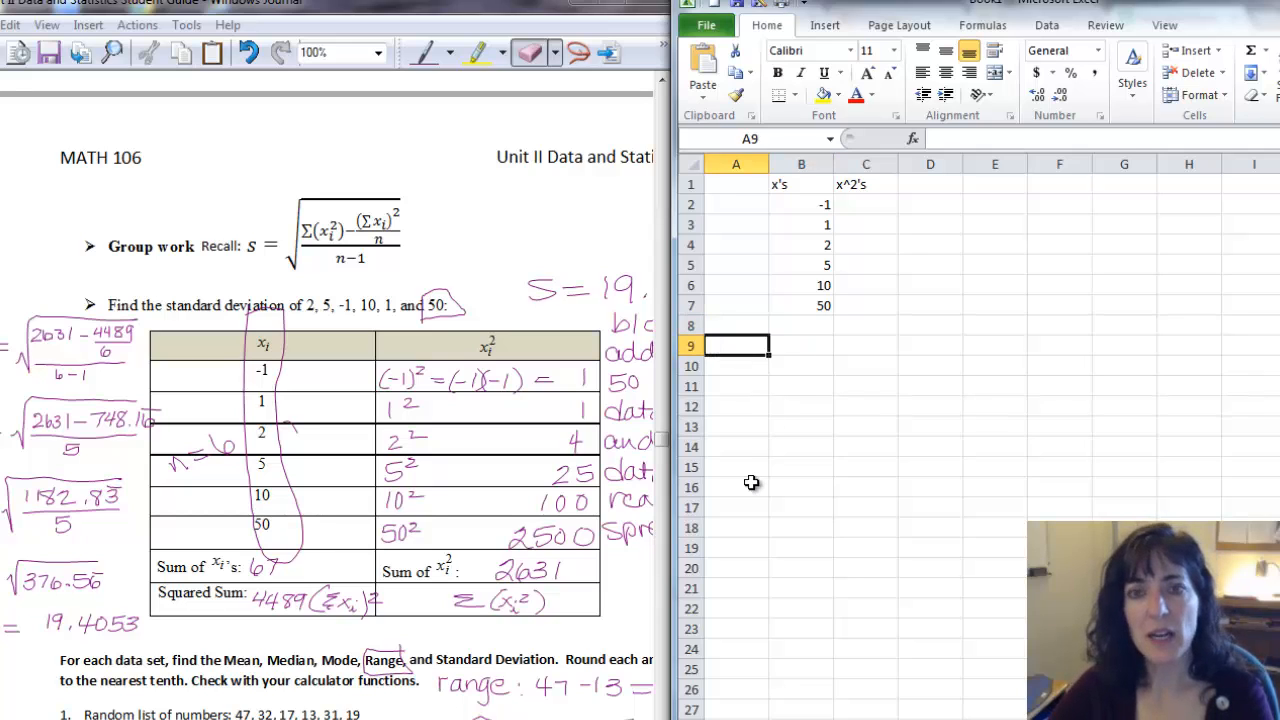
pyautogui.write('n')
pyautogui.press('Return')
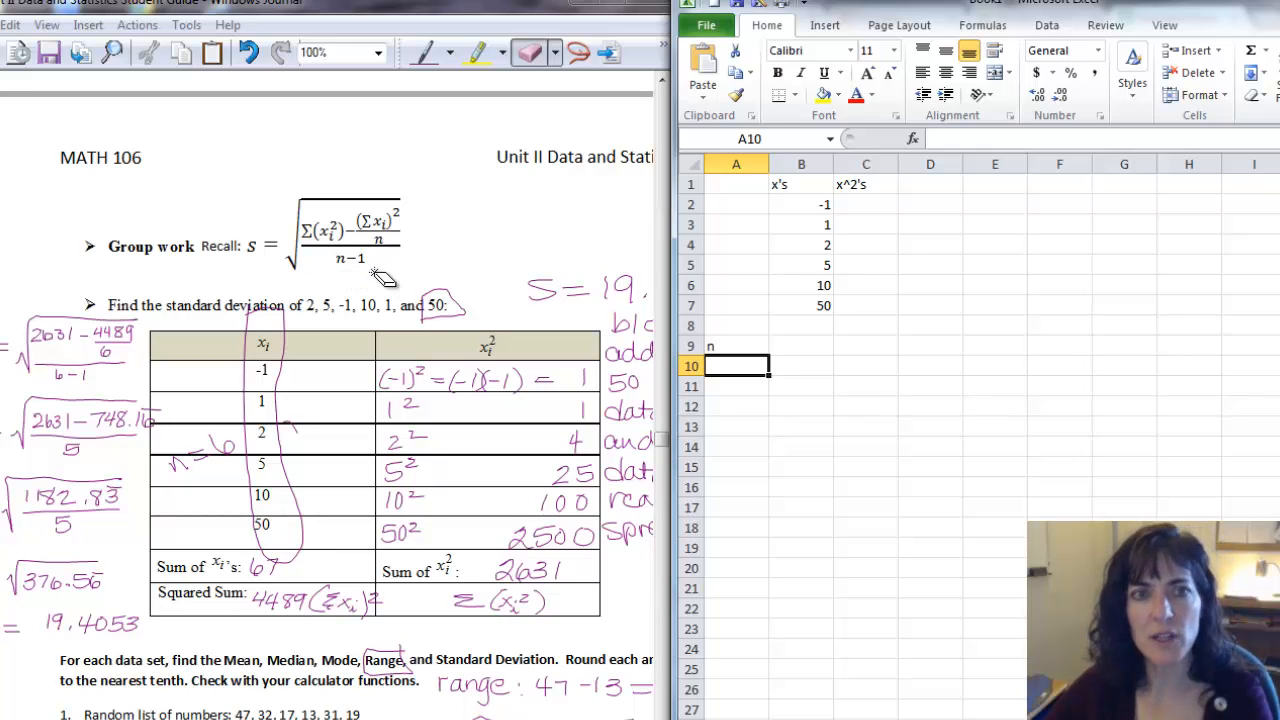
pyautogui.write('n-1')
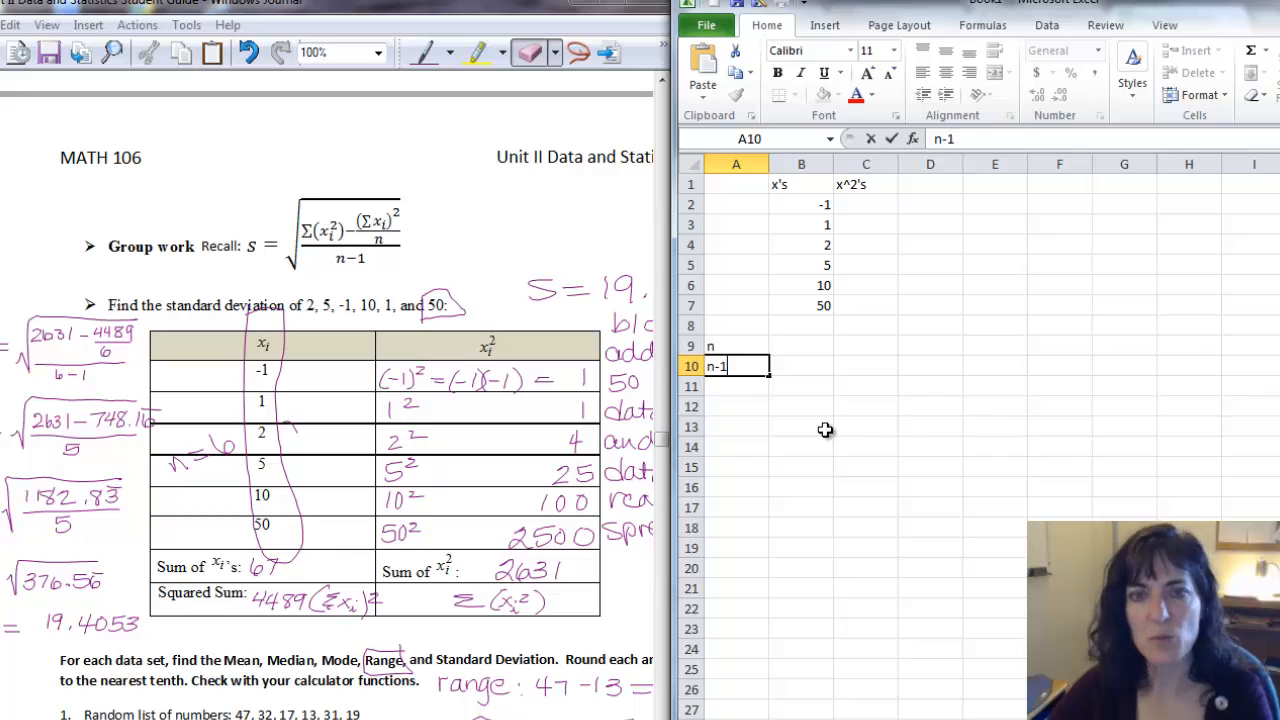
pyautogui.press('Return')
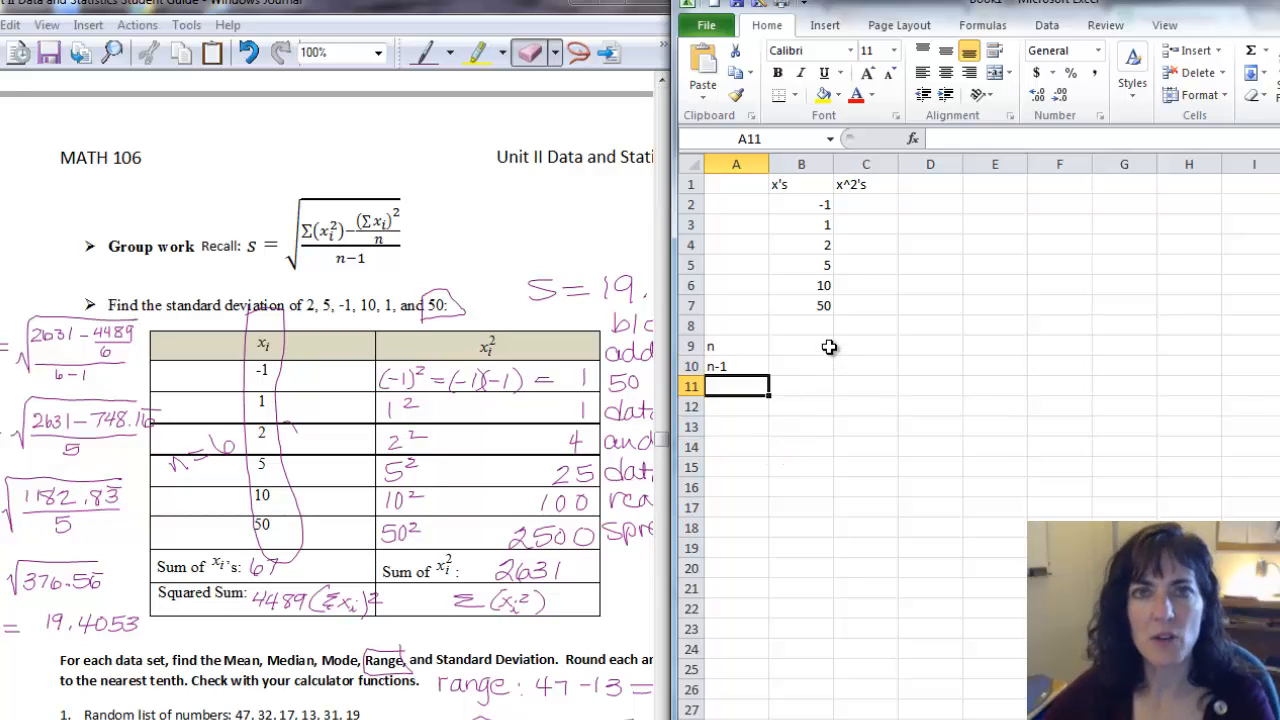
# Enter the formula =B2^2 in C2 and fill it down through C7 to square each value.
pyautogui.click(866, 201)
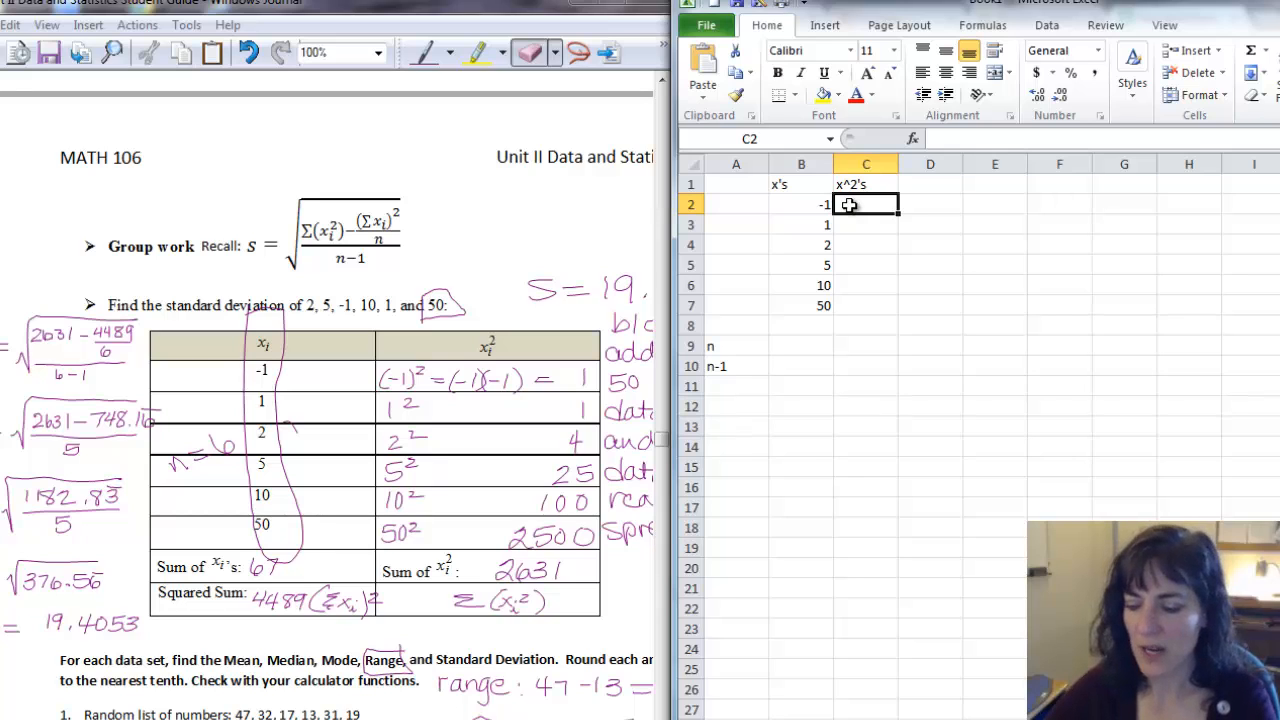
pyautogui.write('=')
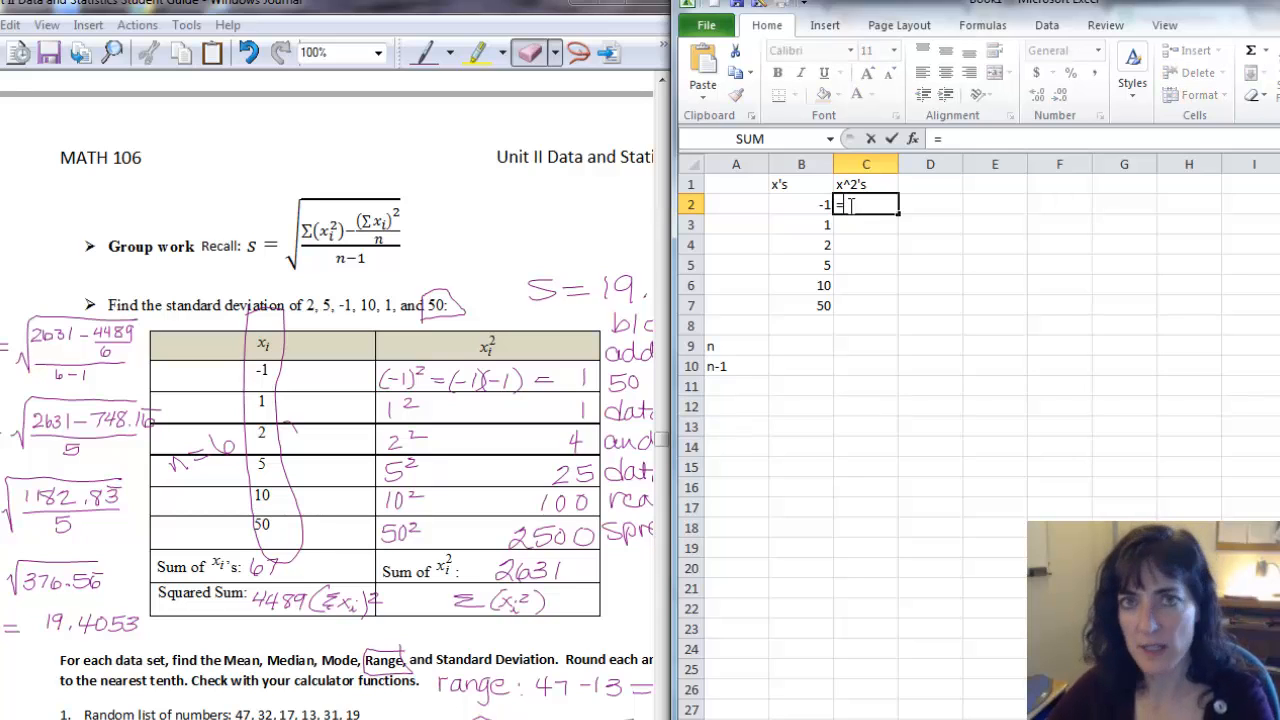
pyautogui.click(788, 207)
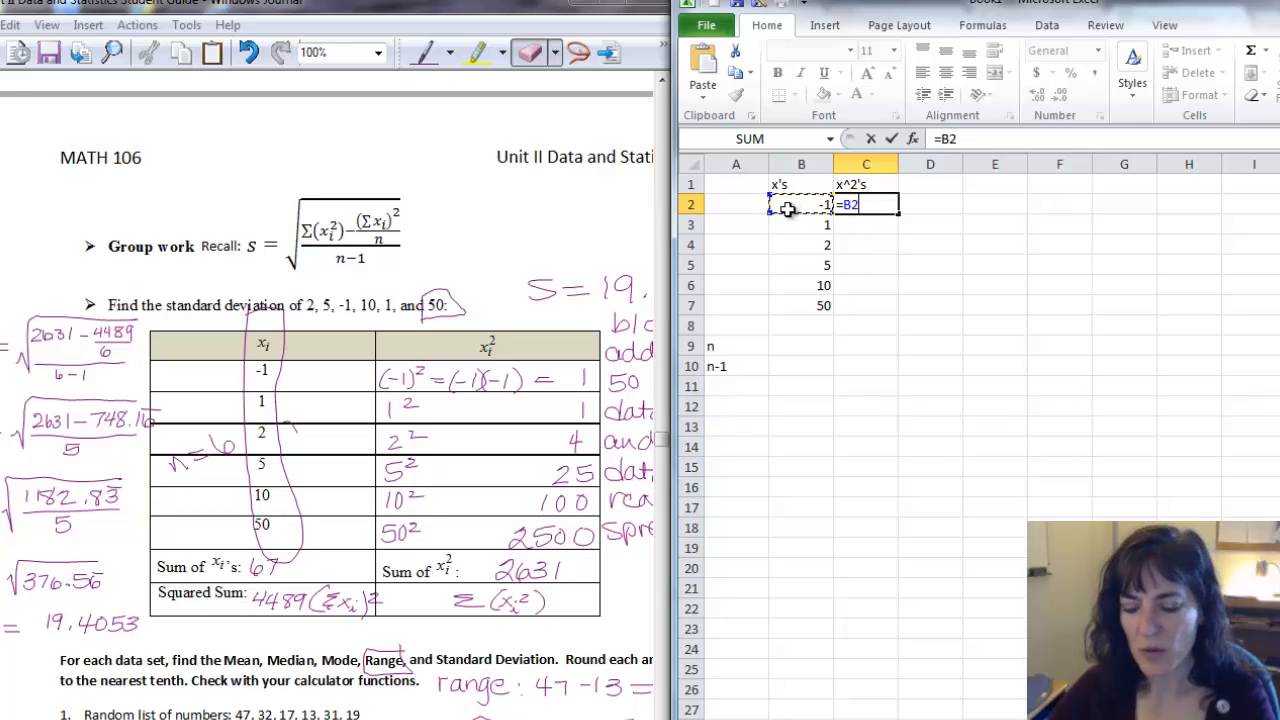
pyautogui.write('^2')
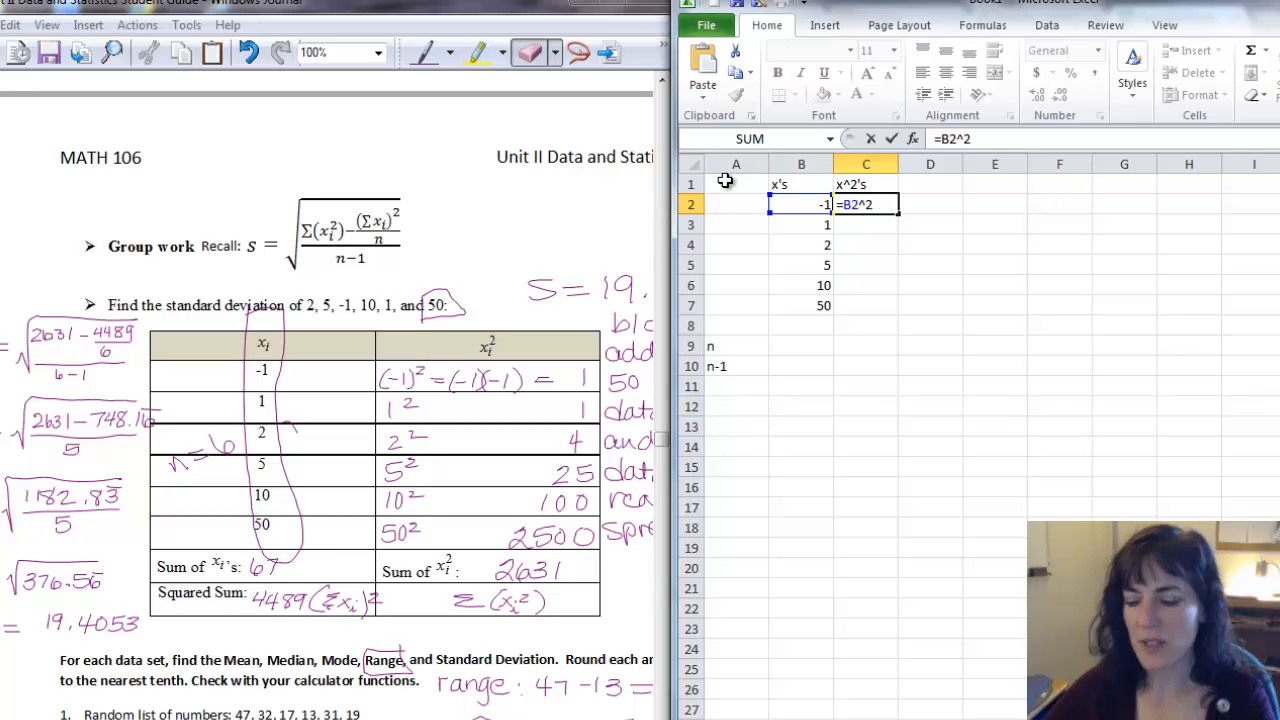
pyautogui.press('Return')
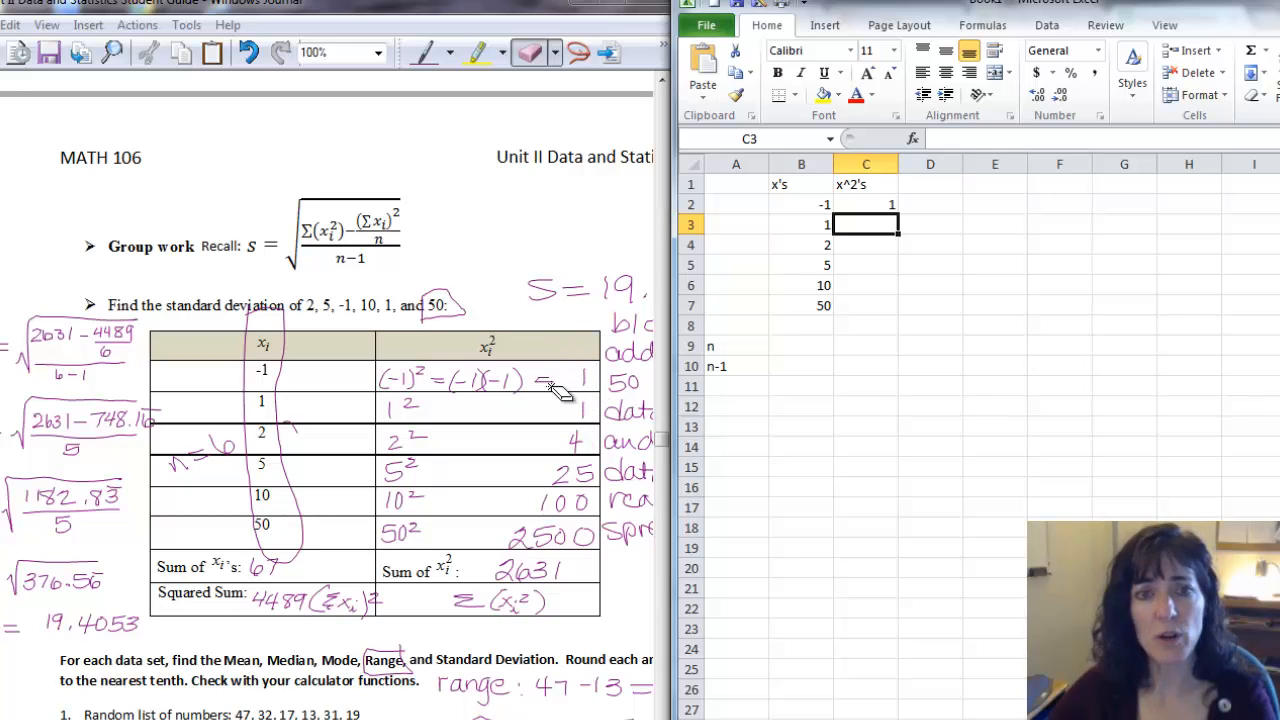
pyautogui.click(884, 203)
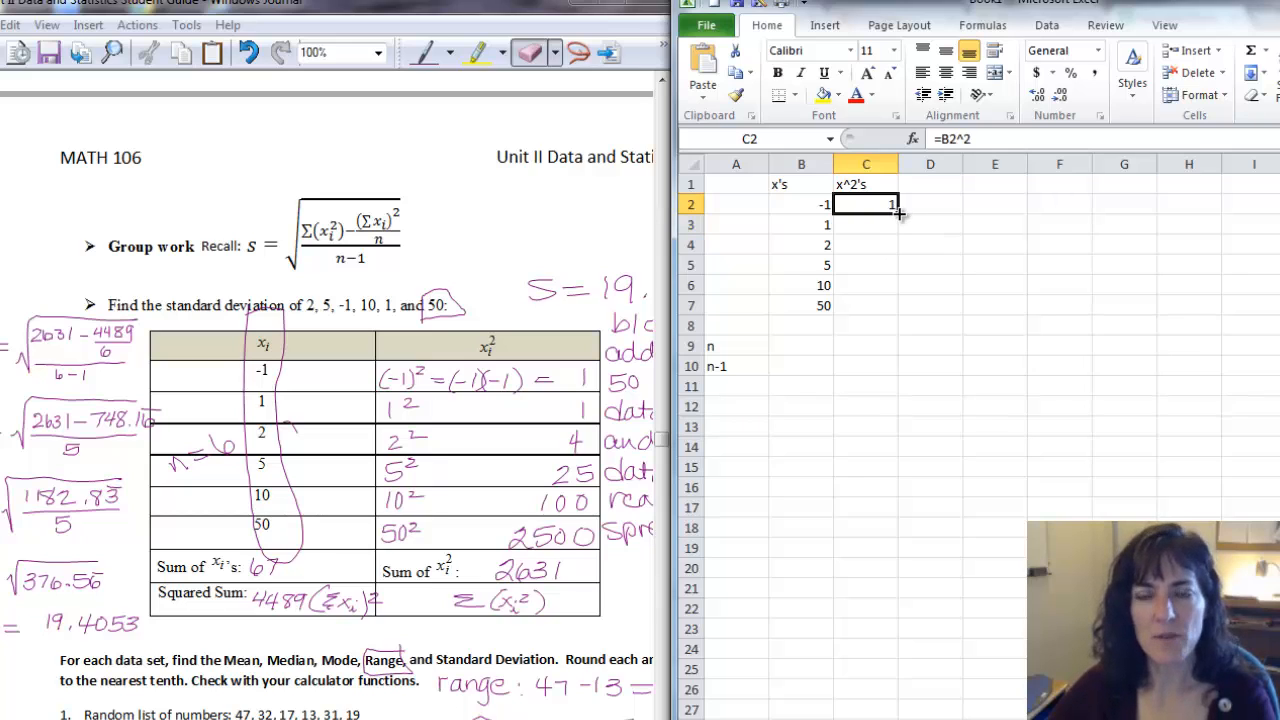
pyautogui.moveTo(899, 212); pyautogui.dragTo(901, 314)
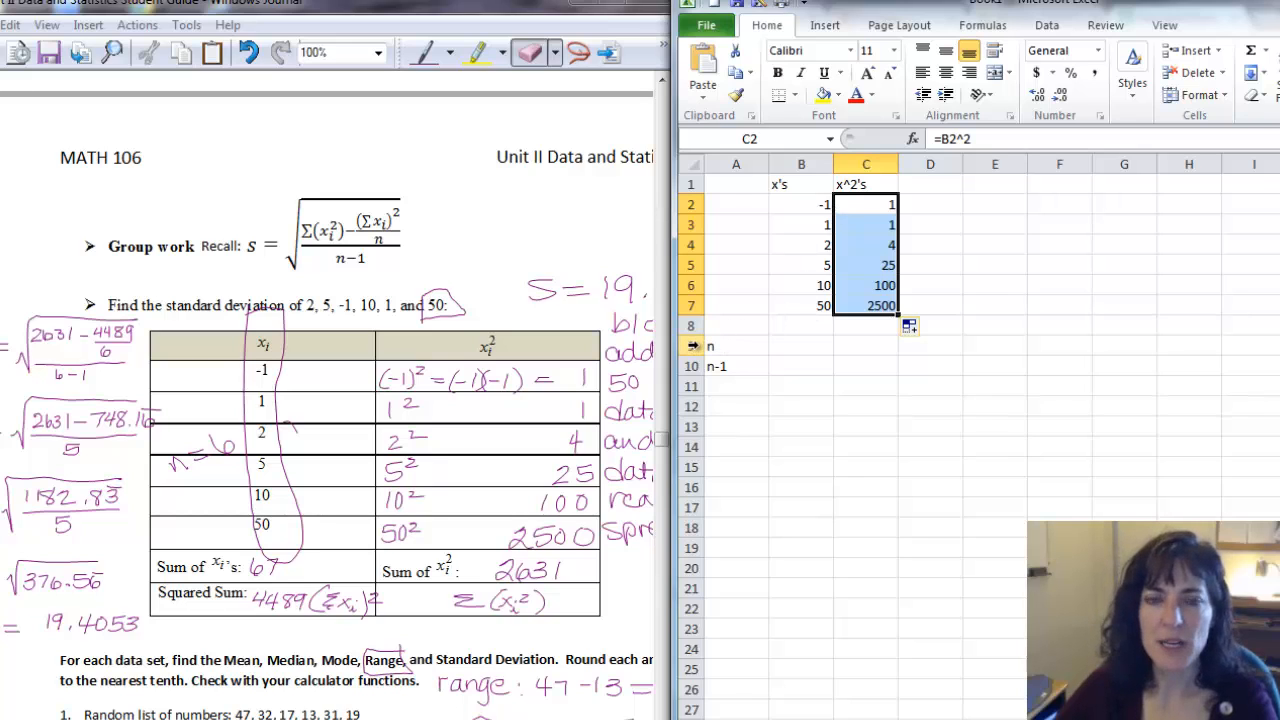
# Insert two blank rows above the n label row.
pyautogui.click(692, 345)
pyautogui.rightClick(692, 345)
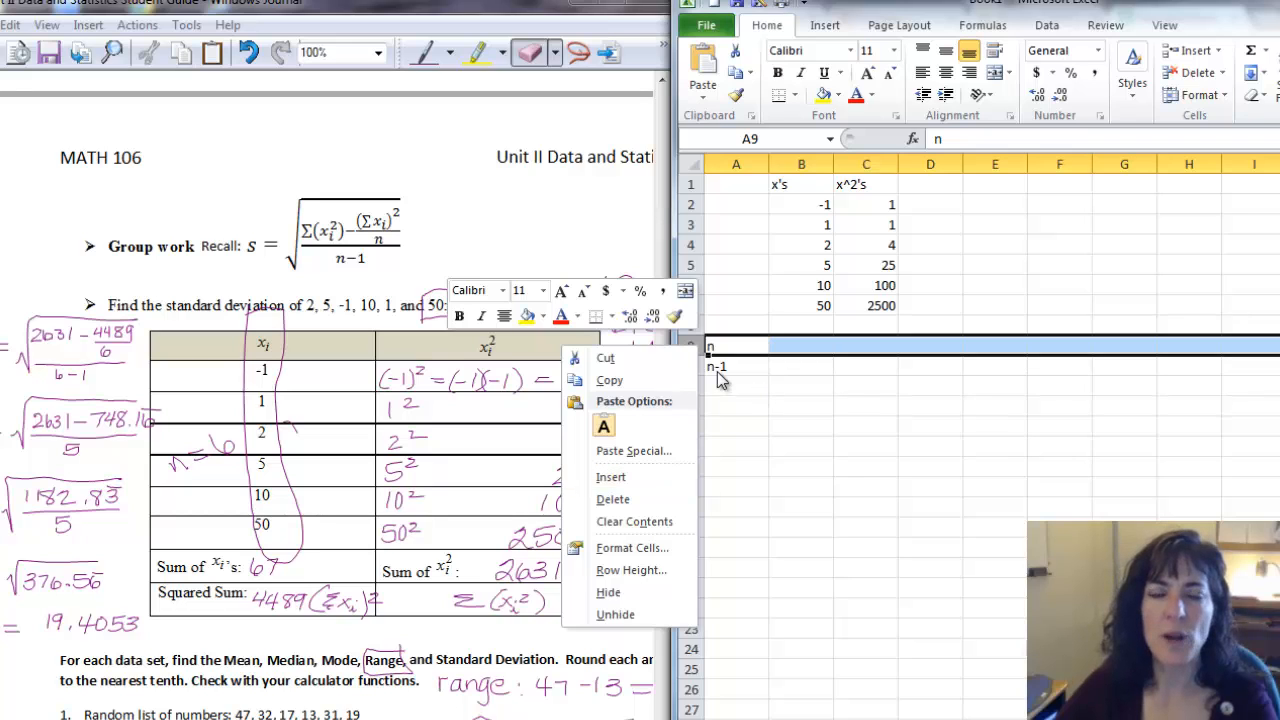
pyautogui.click(692, 343)
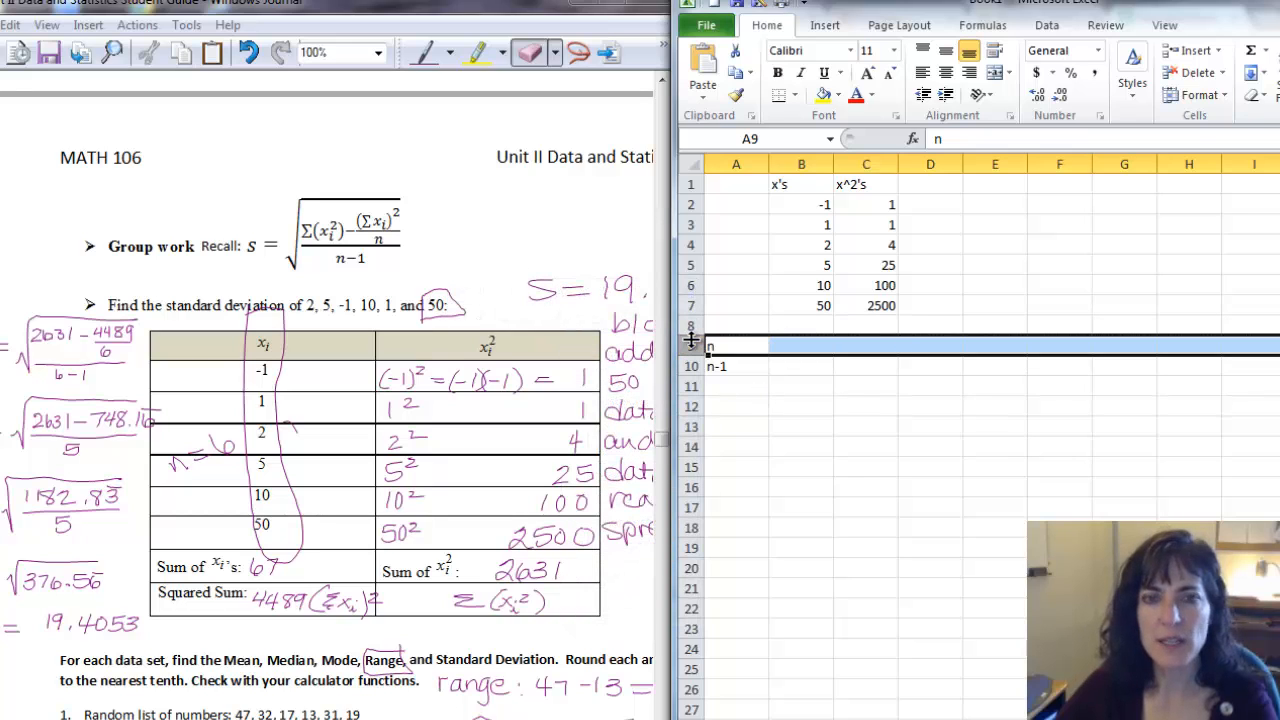
pyautogui.rightClick(688, 344)
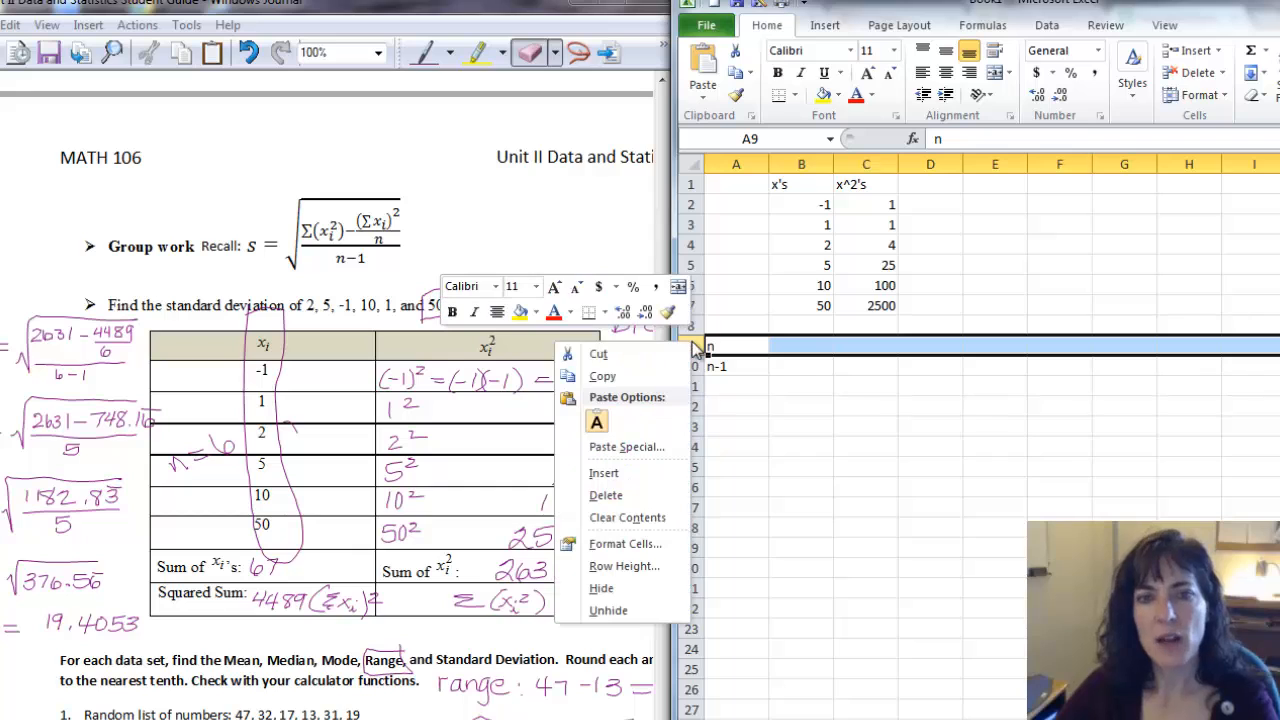
pyautogui.click(624, 475)
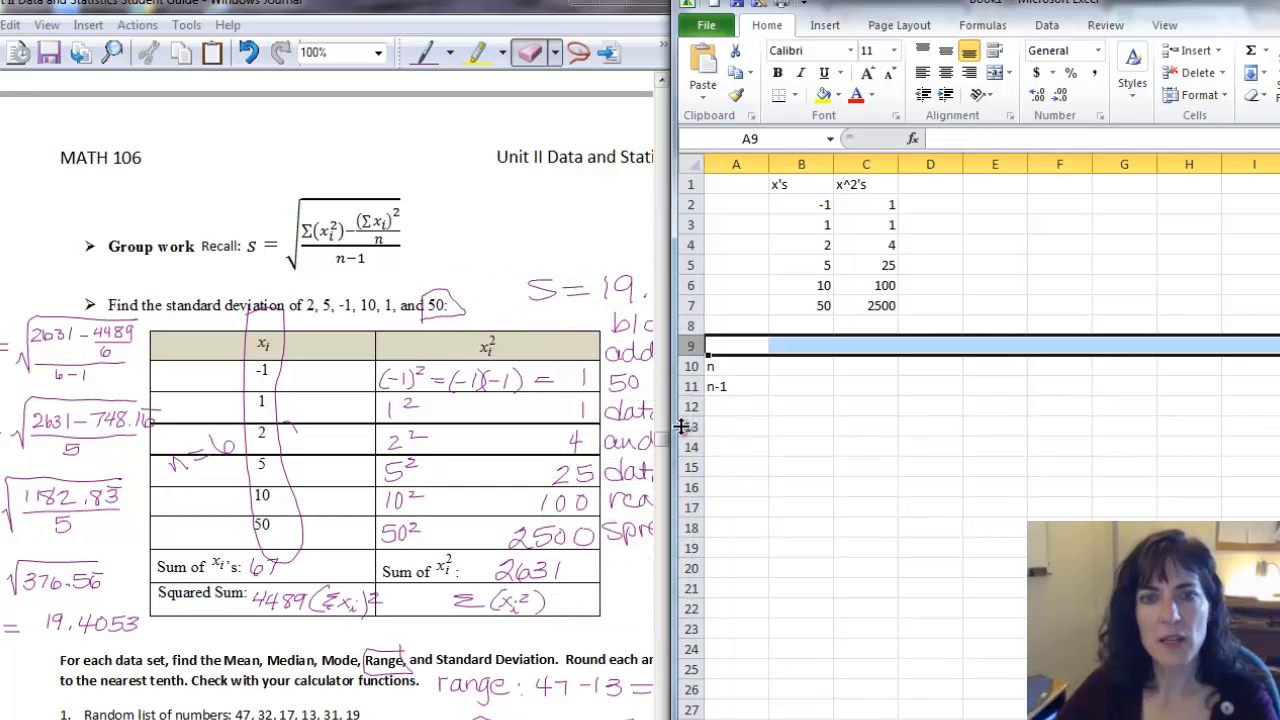
pyautogui.rightClick(688, 344)
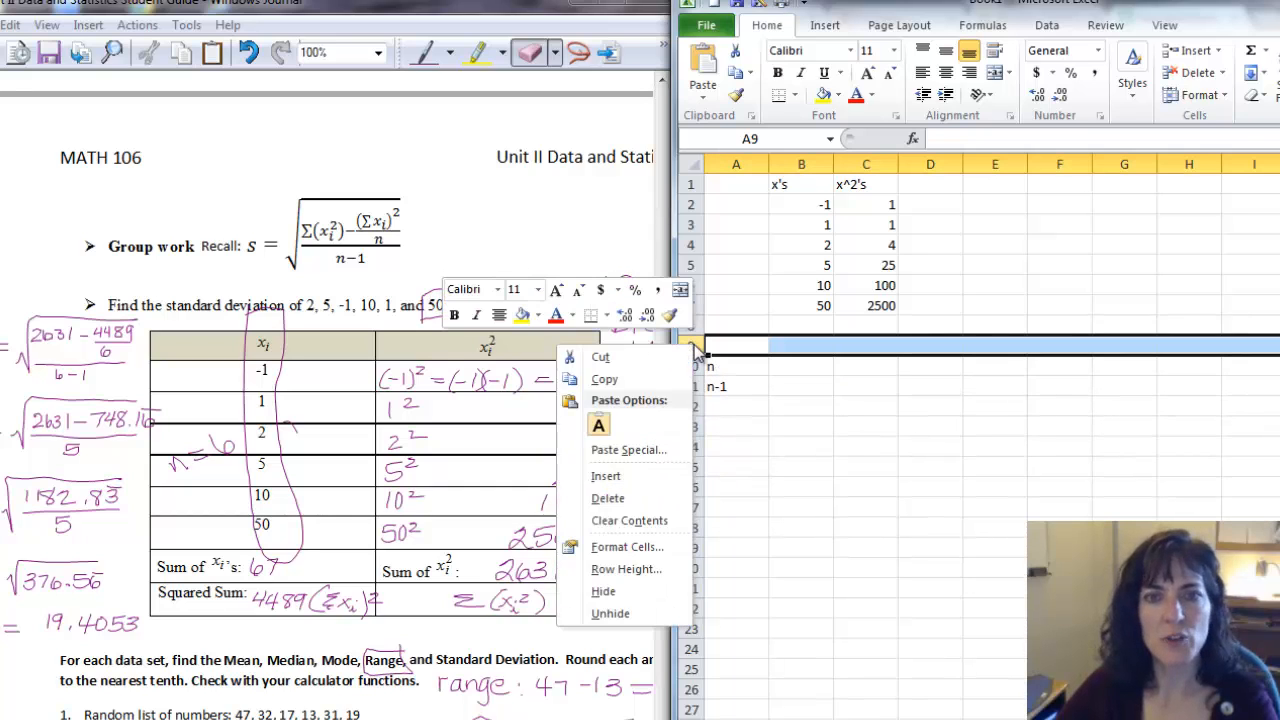
pyautogui.click(647, 478)
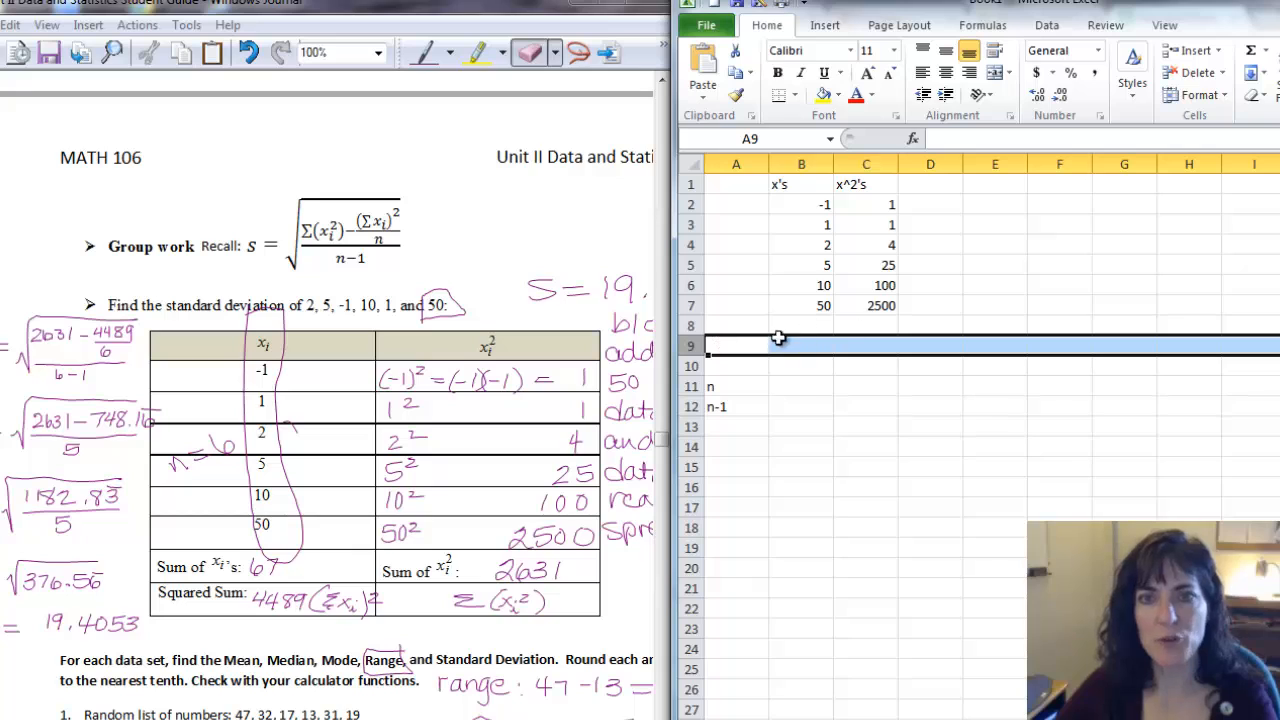
# Label cell A8 as "sum of x's".
pyautogui.click(727, 328)
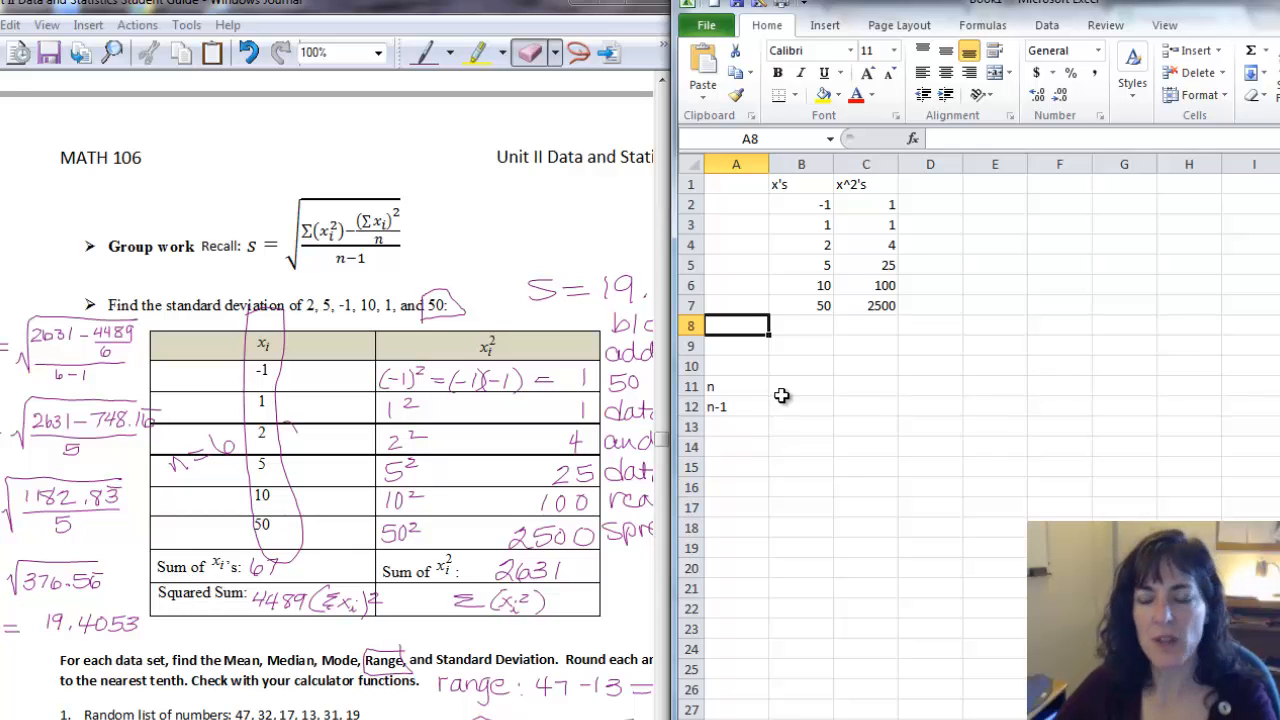
pyautogui.write('sum')
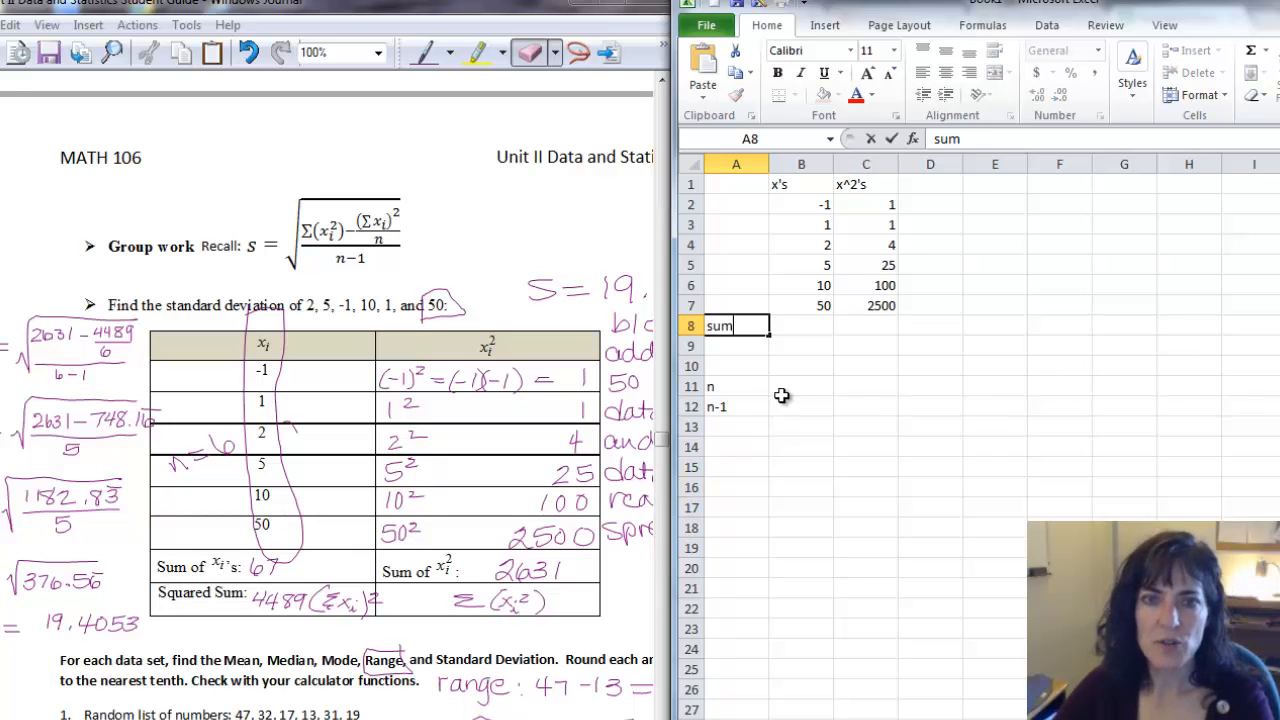
pyautogui.write(" of x's")
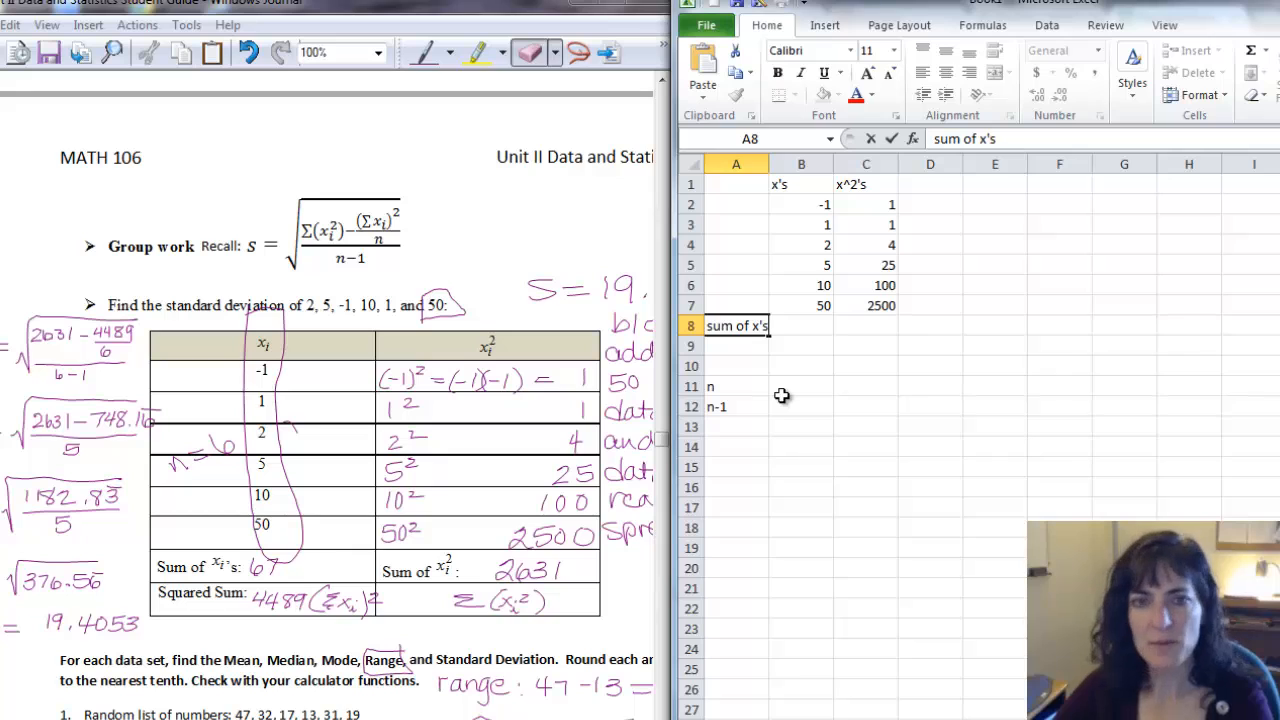
pyautogui.press('Tab')
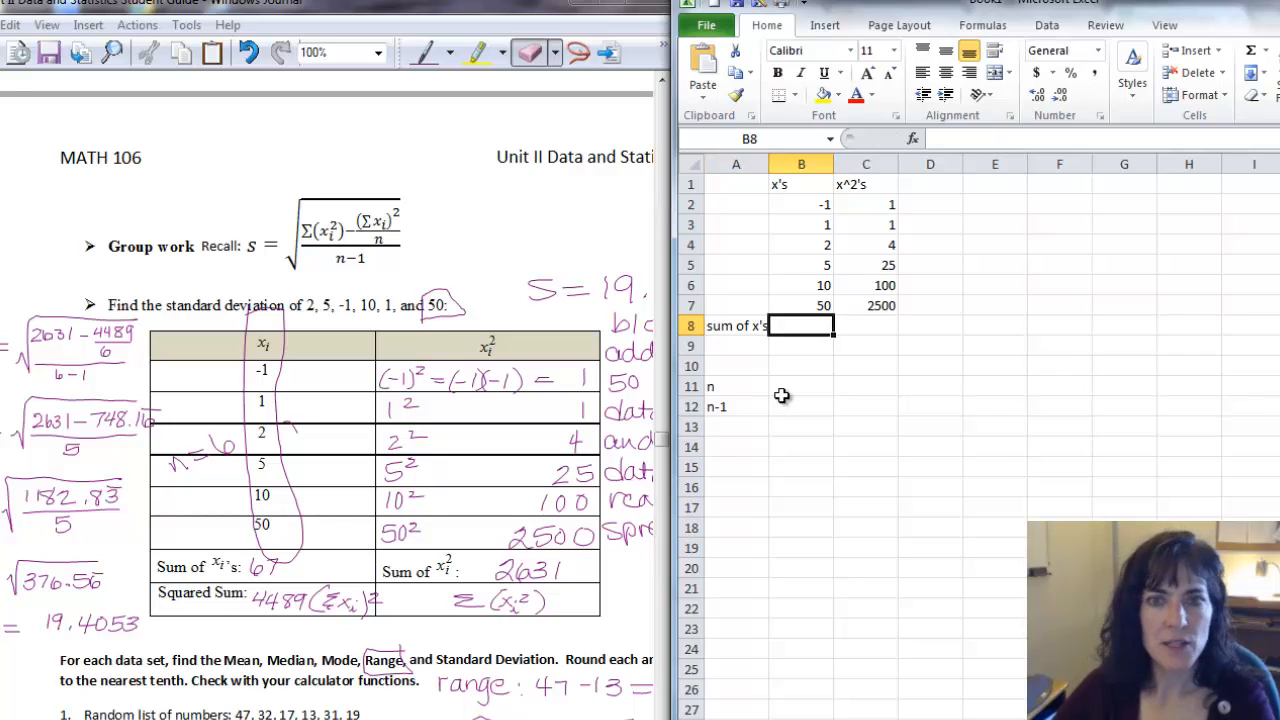
# Label cell D8 as "sum of x^2's".
pyautogui.press('Tab')
pyautogui.press('Tab')
pyautogui.write('sum of')
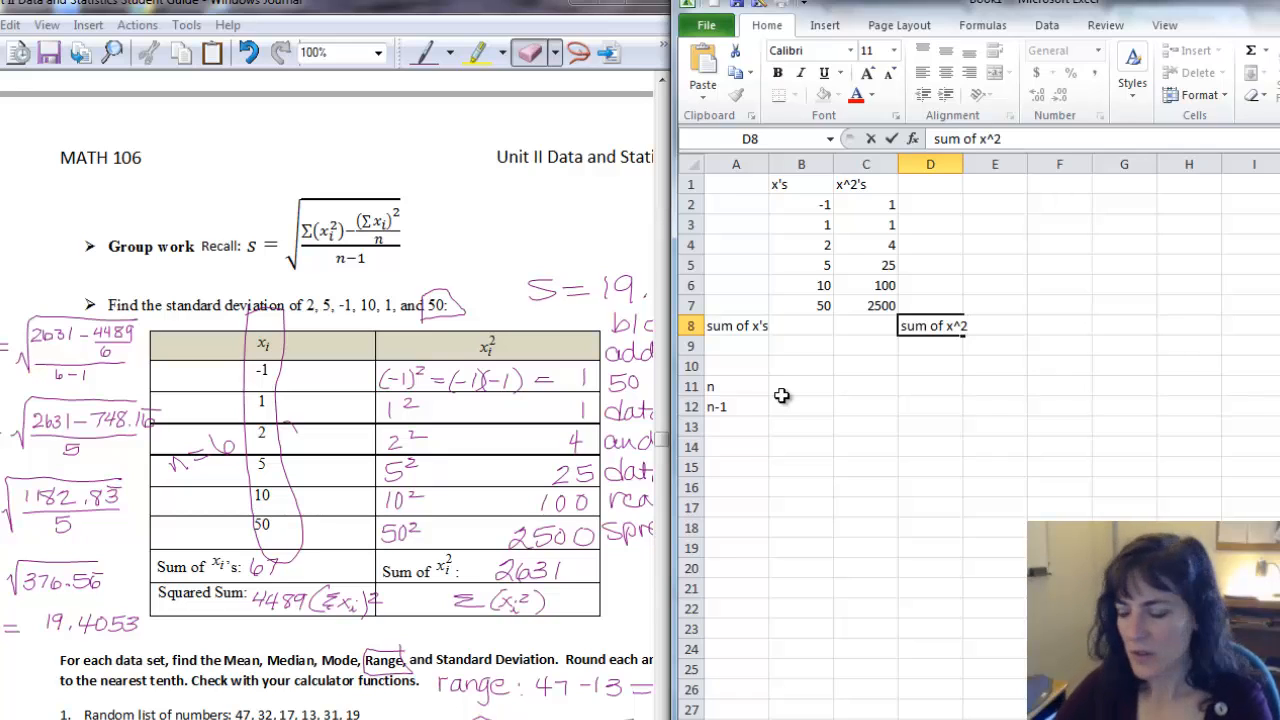
pyautogui.press('Return')
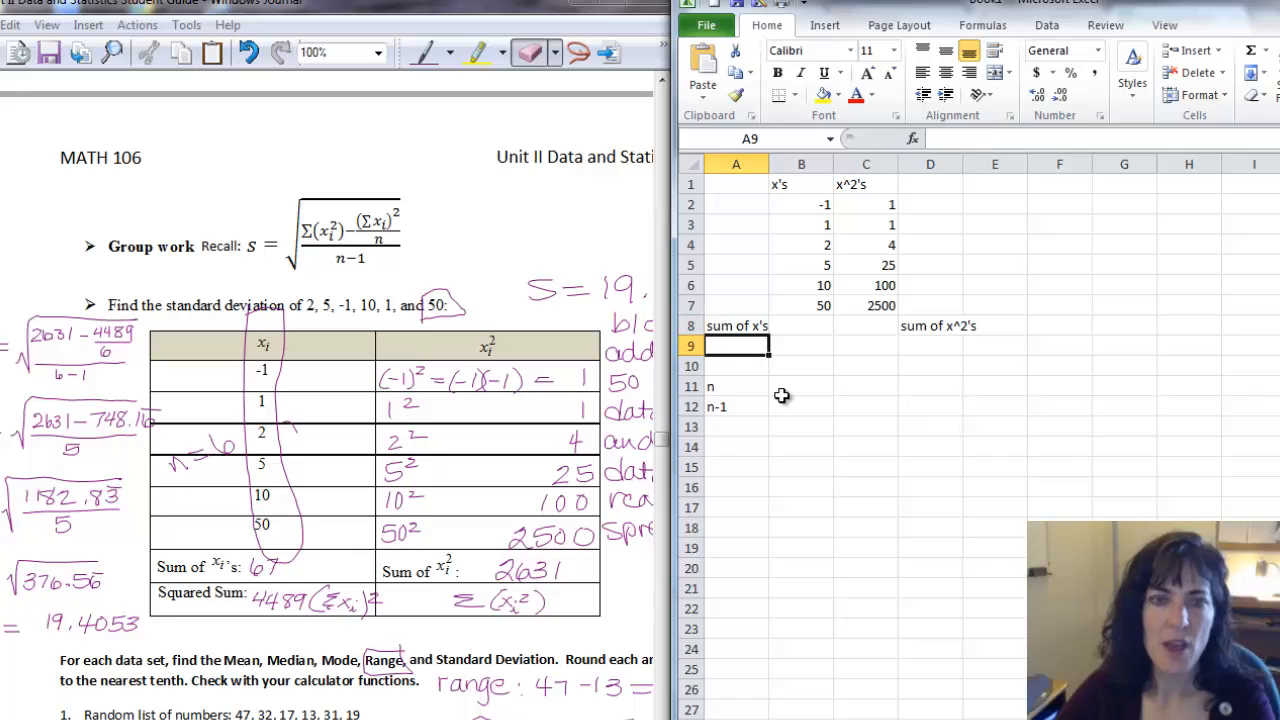
# Label cell A9 as "sum of x's ^2" and widen column A to fit the labels.
pyautogui.write('s')
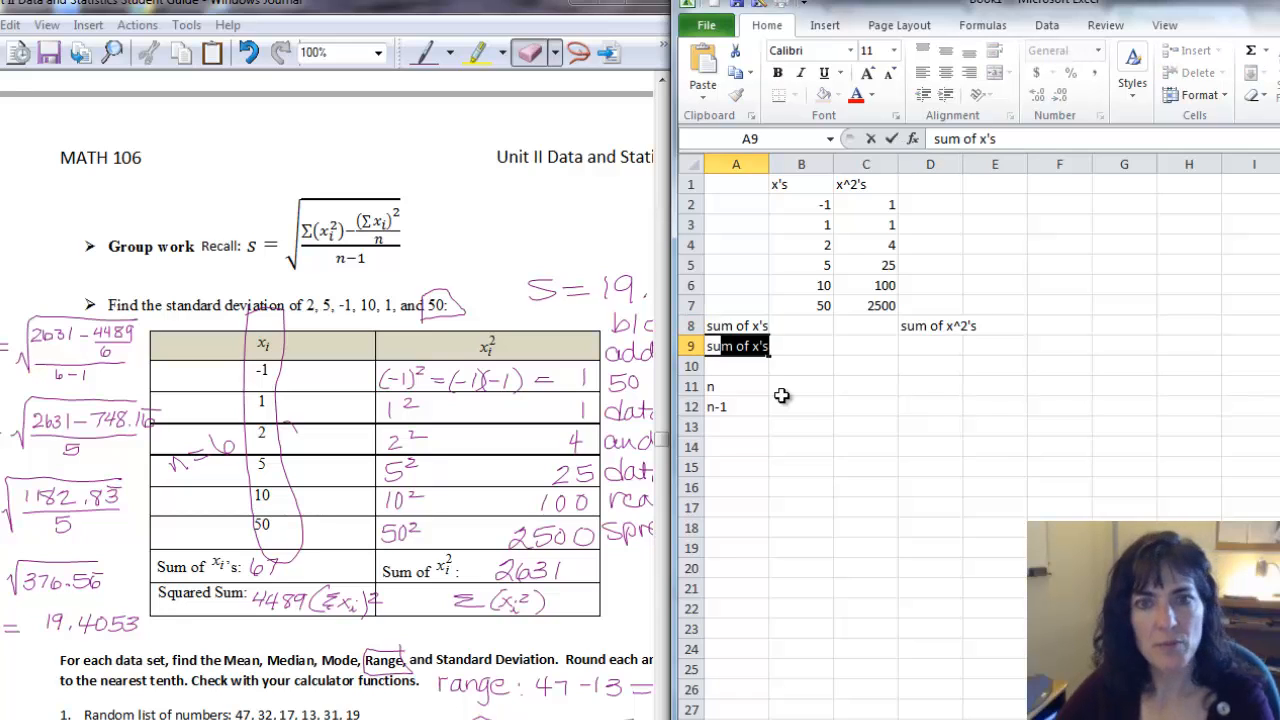
pyautogui.write('um of ')
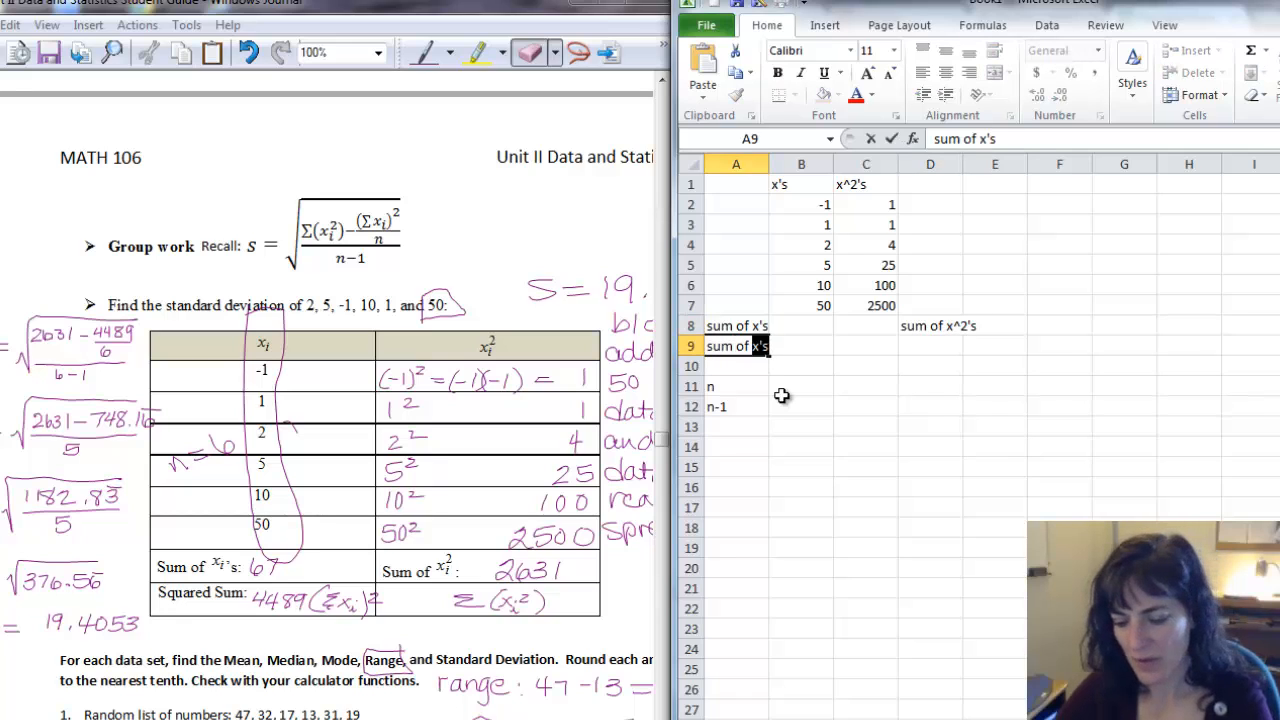
pyautogui.write("x's ^2")
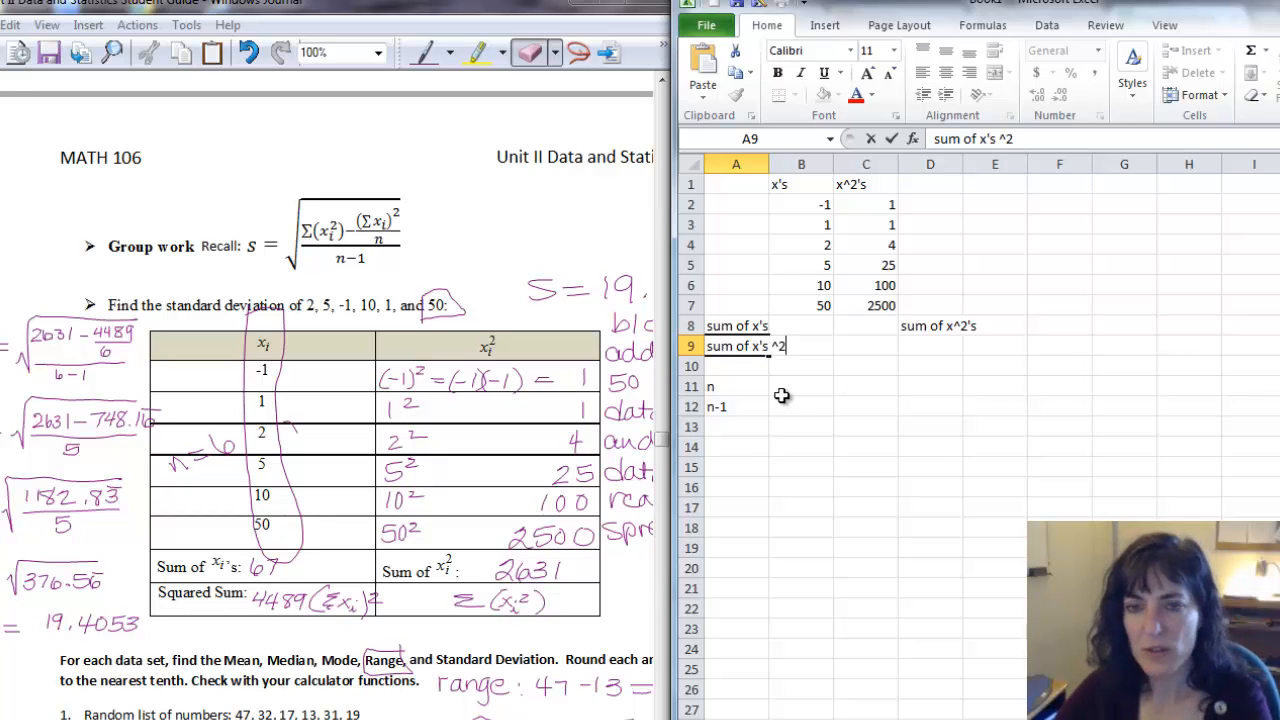
pyautogui.press('Return')
pyautogui.write(']')
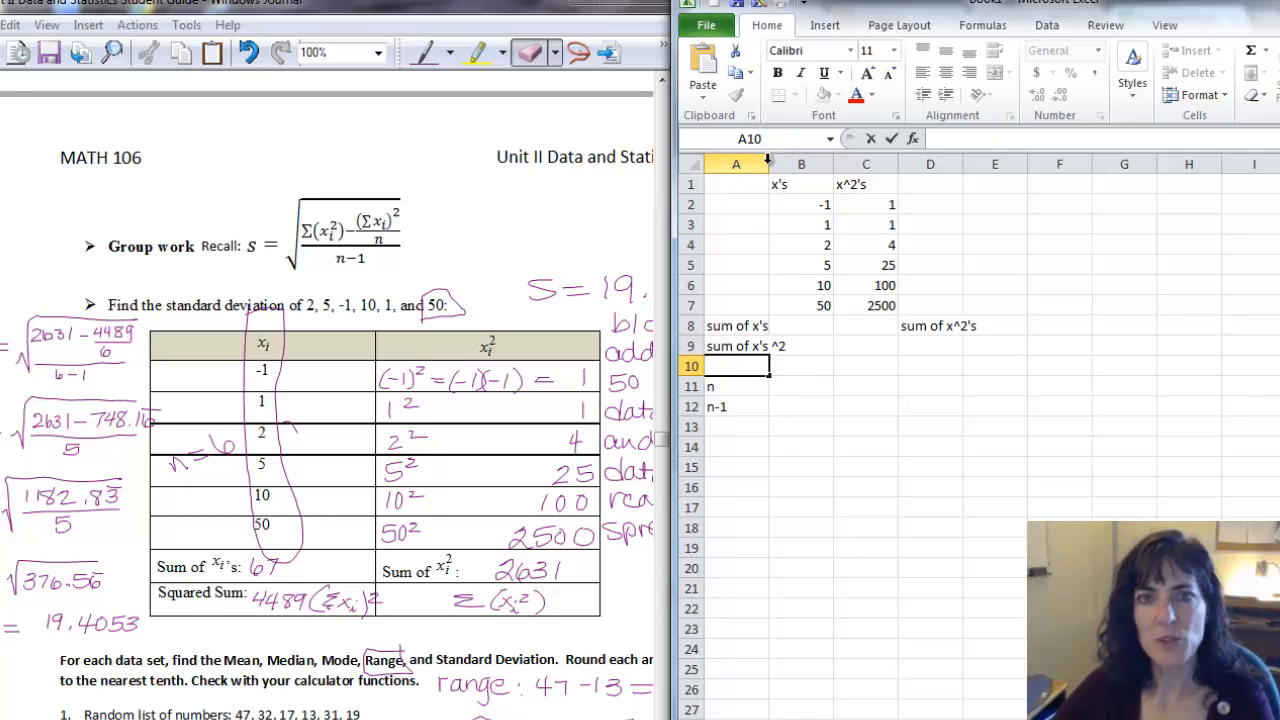
pyautogui.click(798, 368)
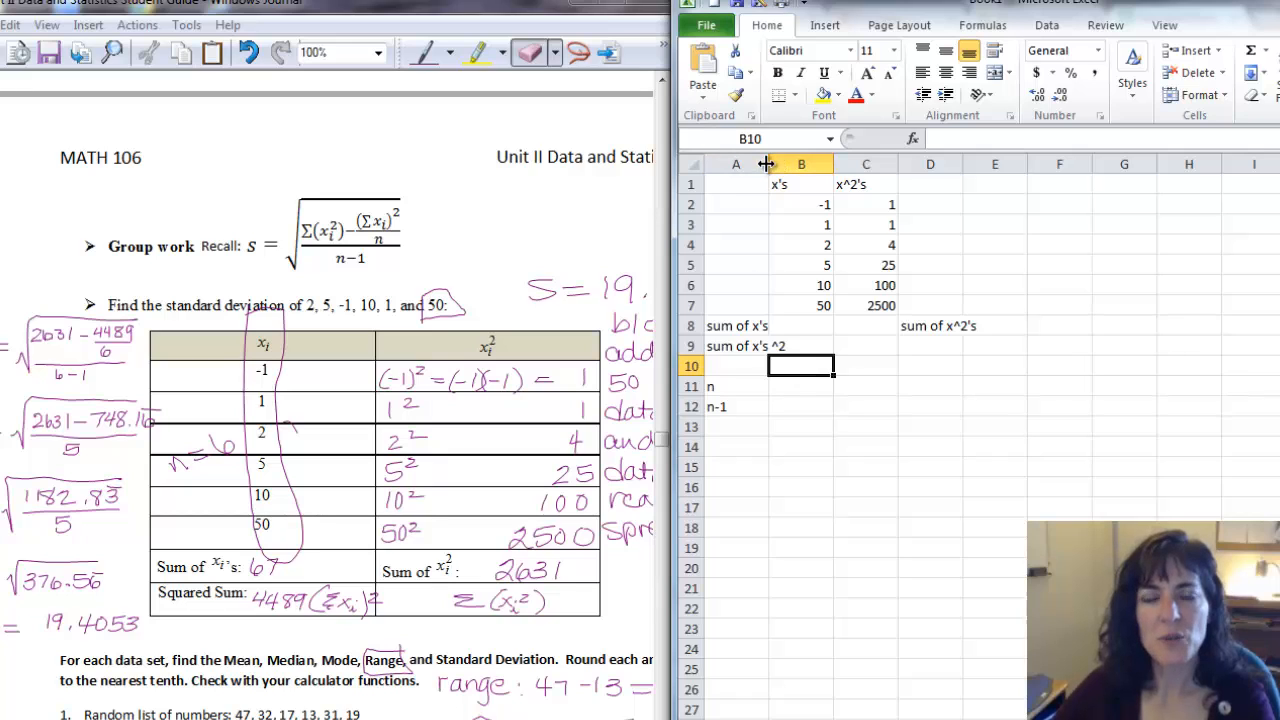
pyautogui.moveTo(766, 164); pyautogui.dragTo(789, 164)
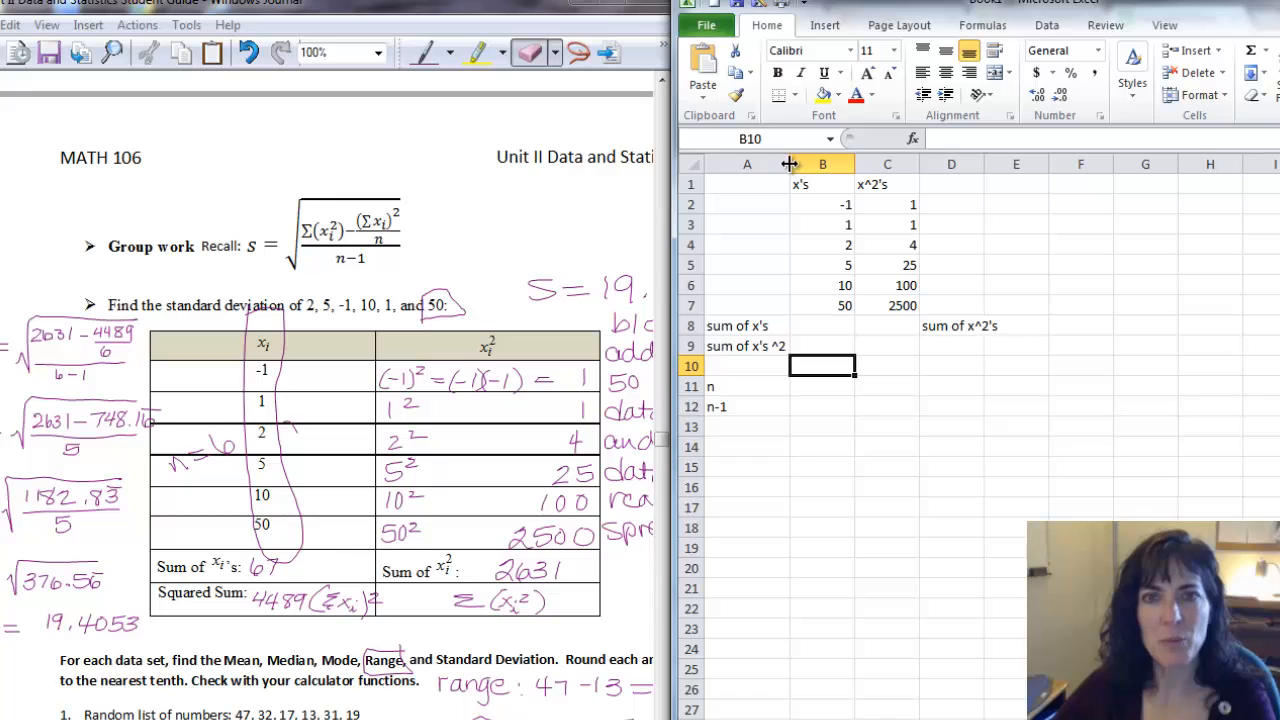
# Sum the x values B2:B7 into B8 with AutoSum and check its formula.
pyautogui.click(817, 333)
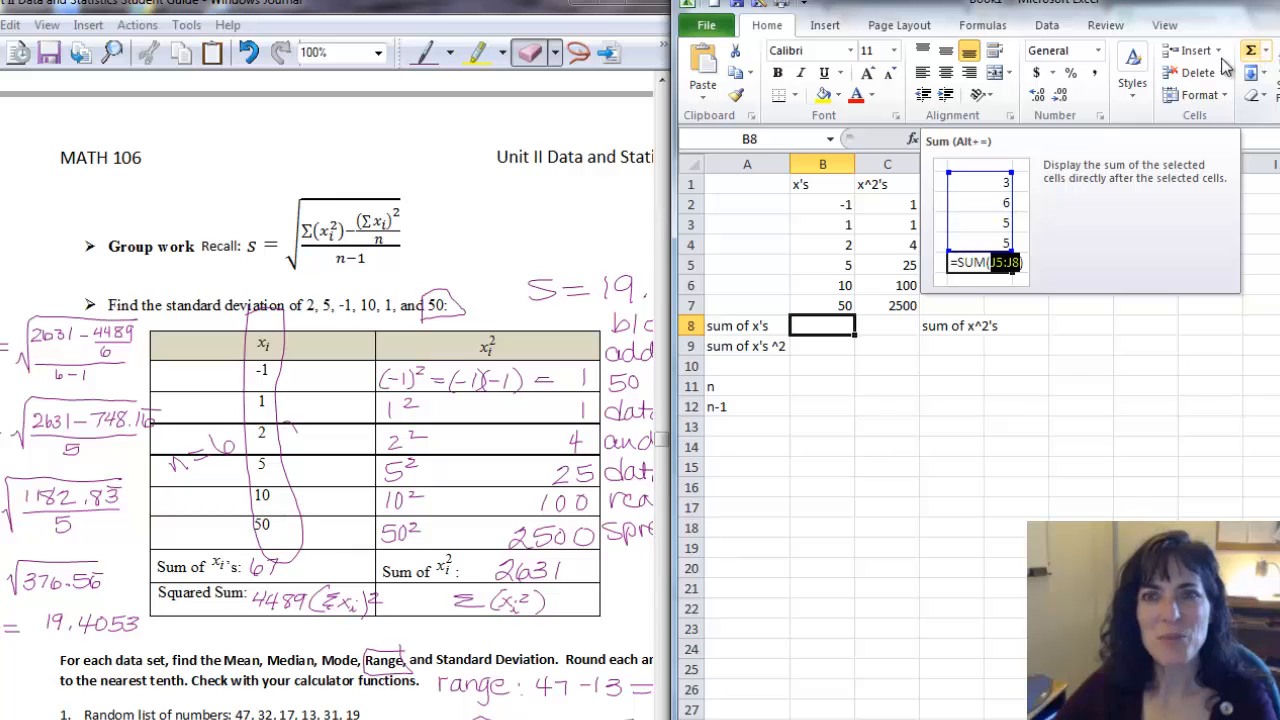
pyautogui.click(834, 204)
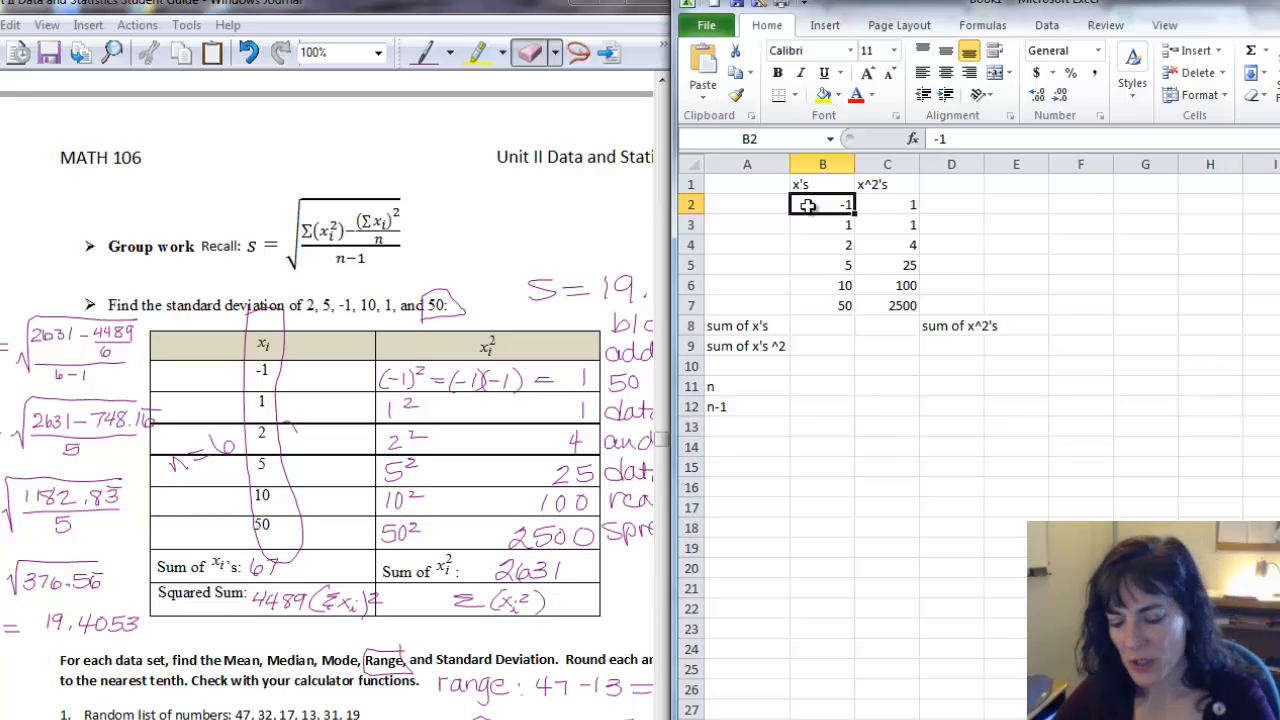
pyautogui.hotkey('ctrl', 'shift', 'Down')
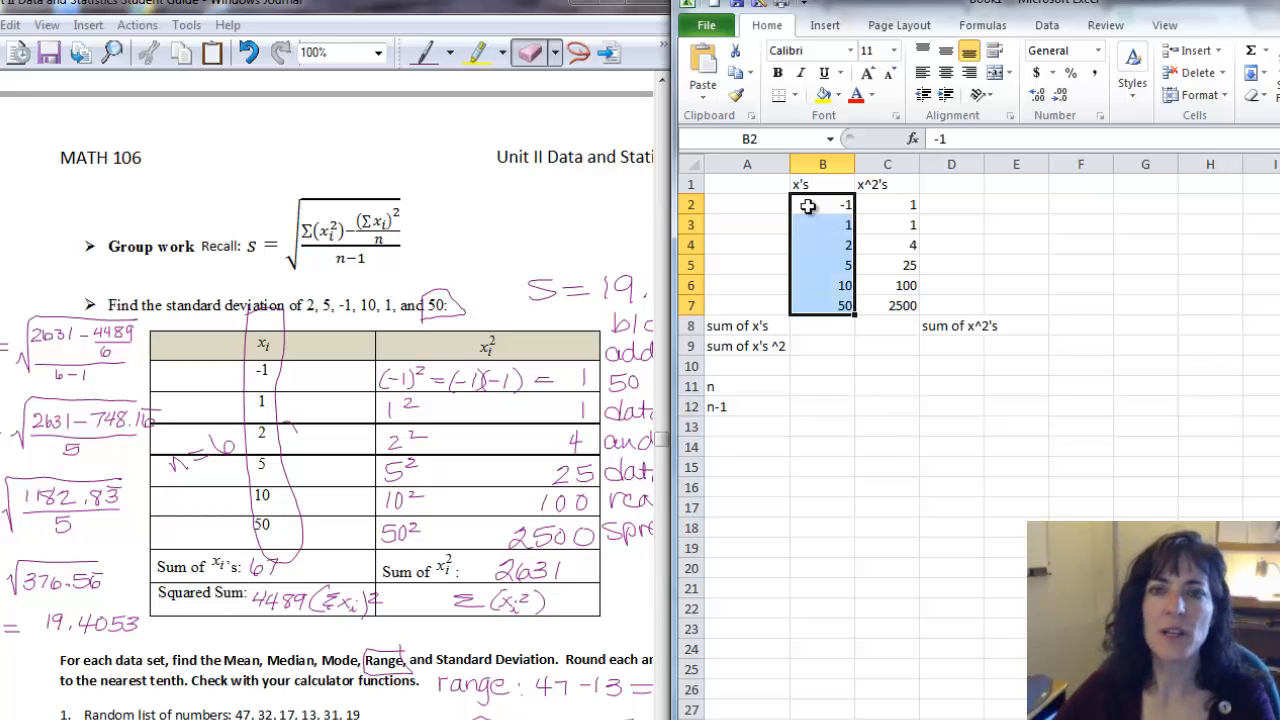
pyautogui.click(1252, 52)
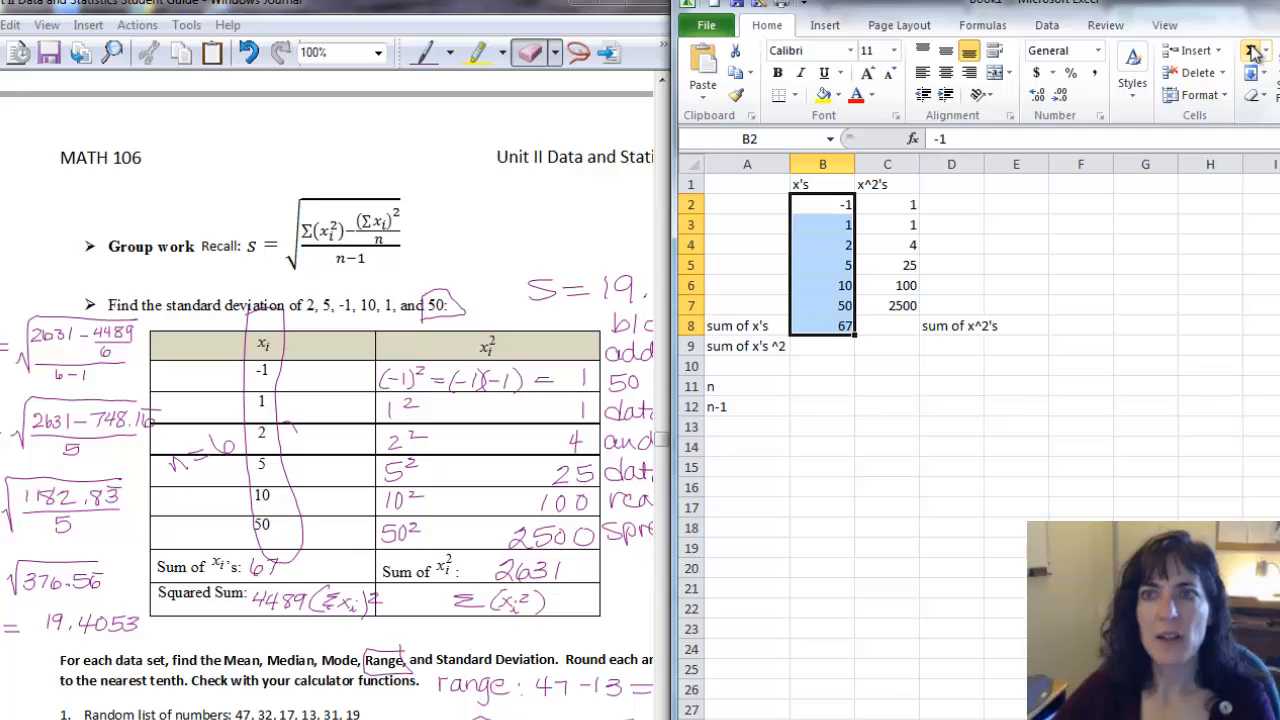
pyautogui.click(842, 330)
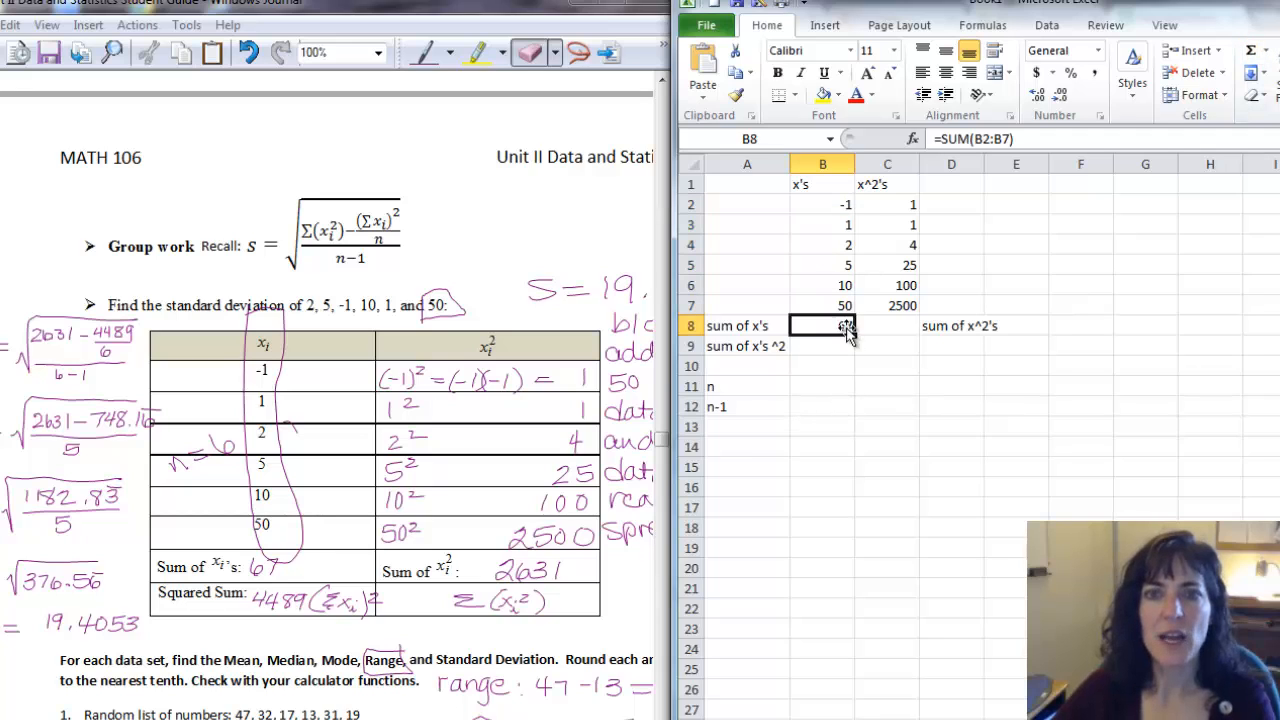
pyautogui.click(1027, 139)
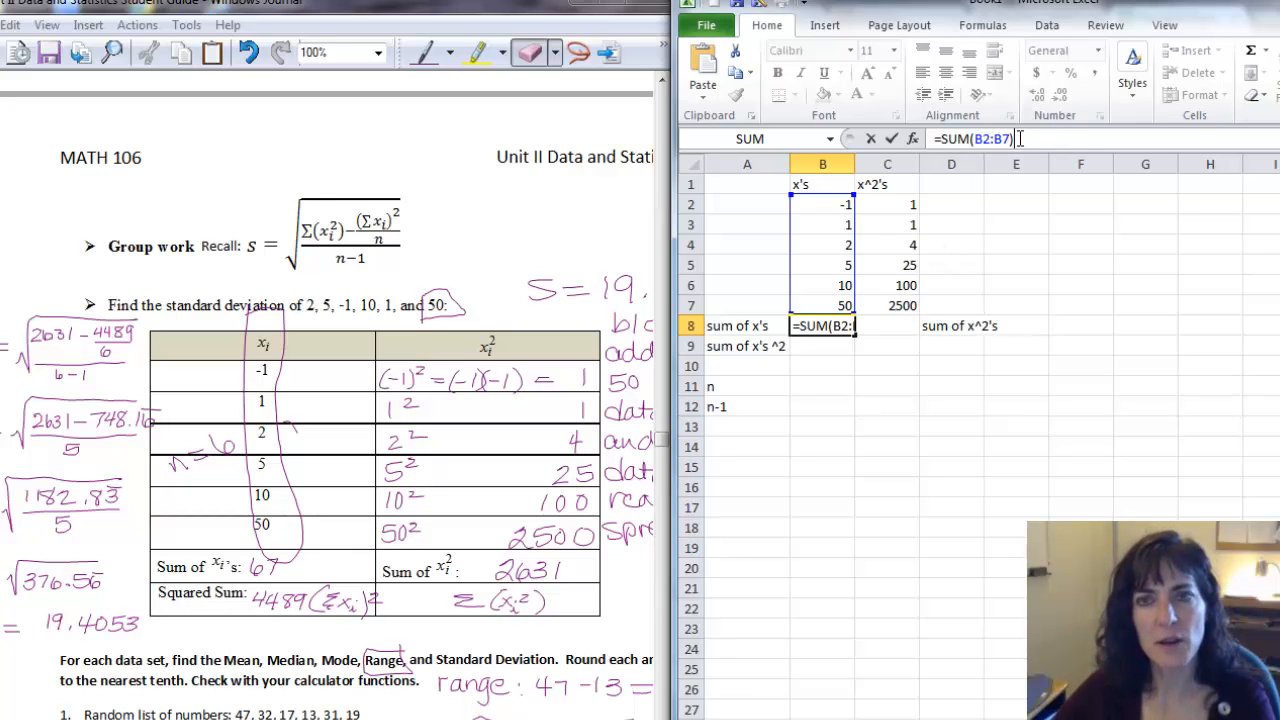
# Enter =sum(C2:C7) in C8 to total the squared values.
pyautogui.click(888, 328)
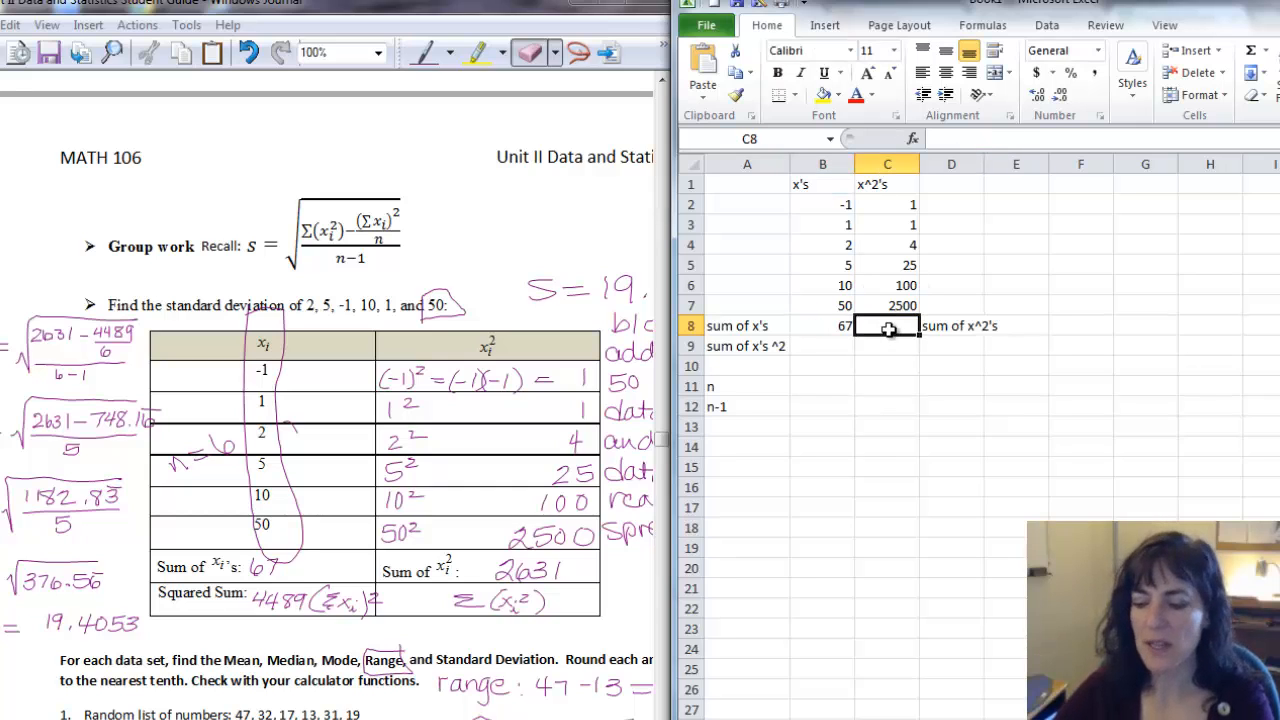
pyautogui.write('=sum')
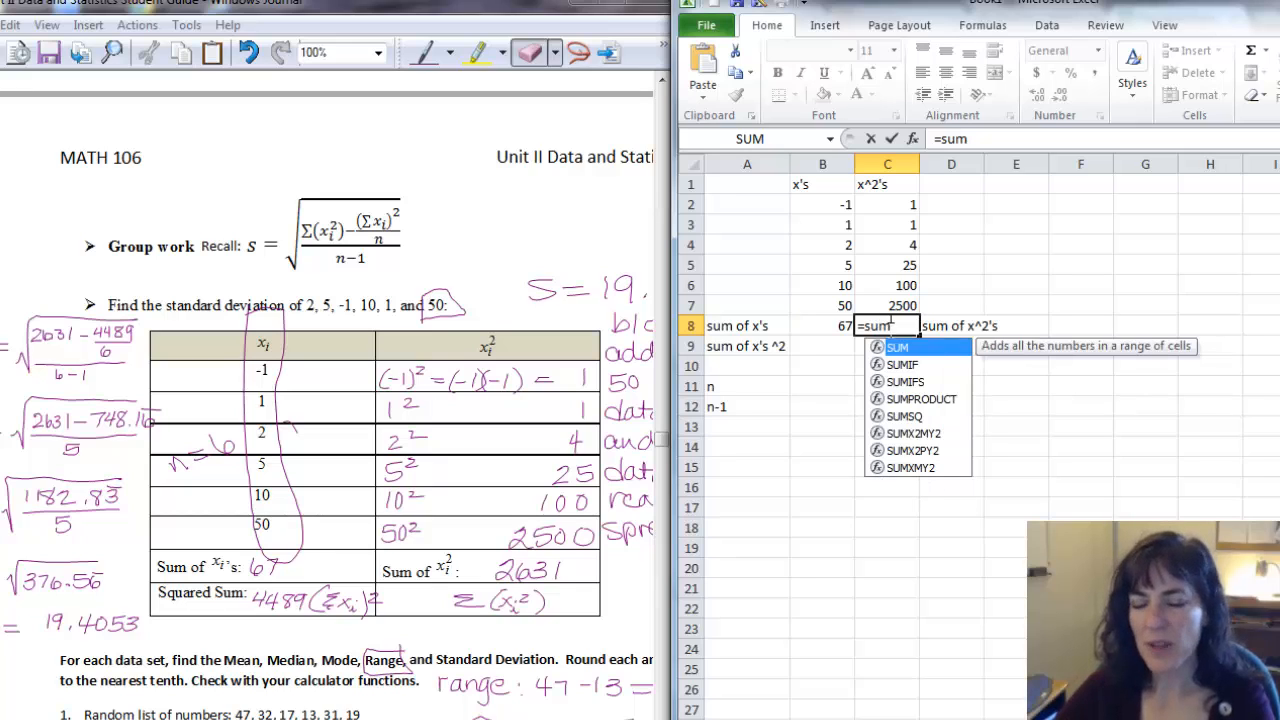
pyautogui.write('(')
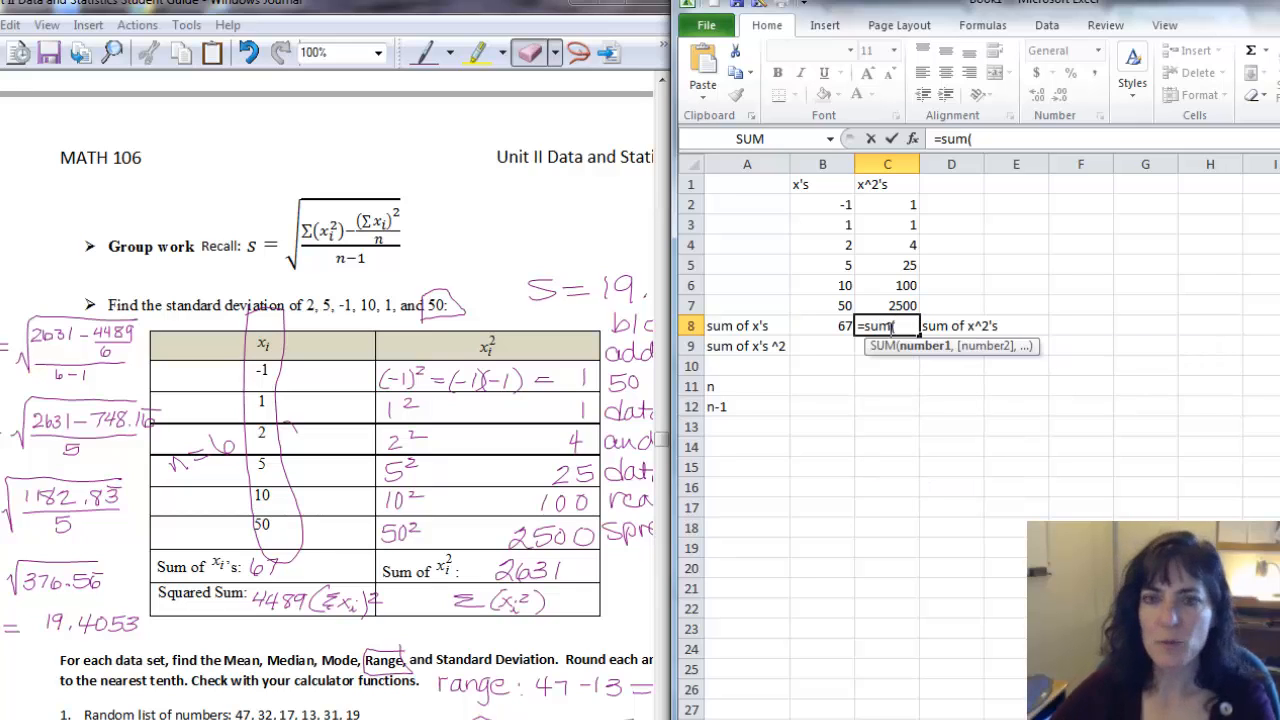
pyautogui.click(898, 202)
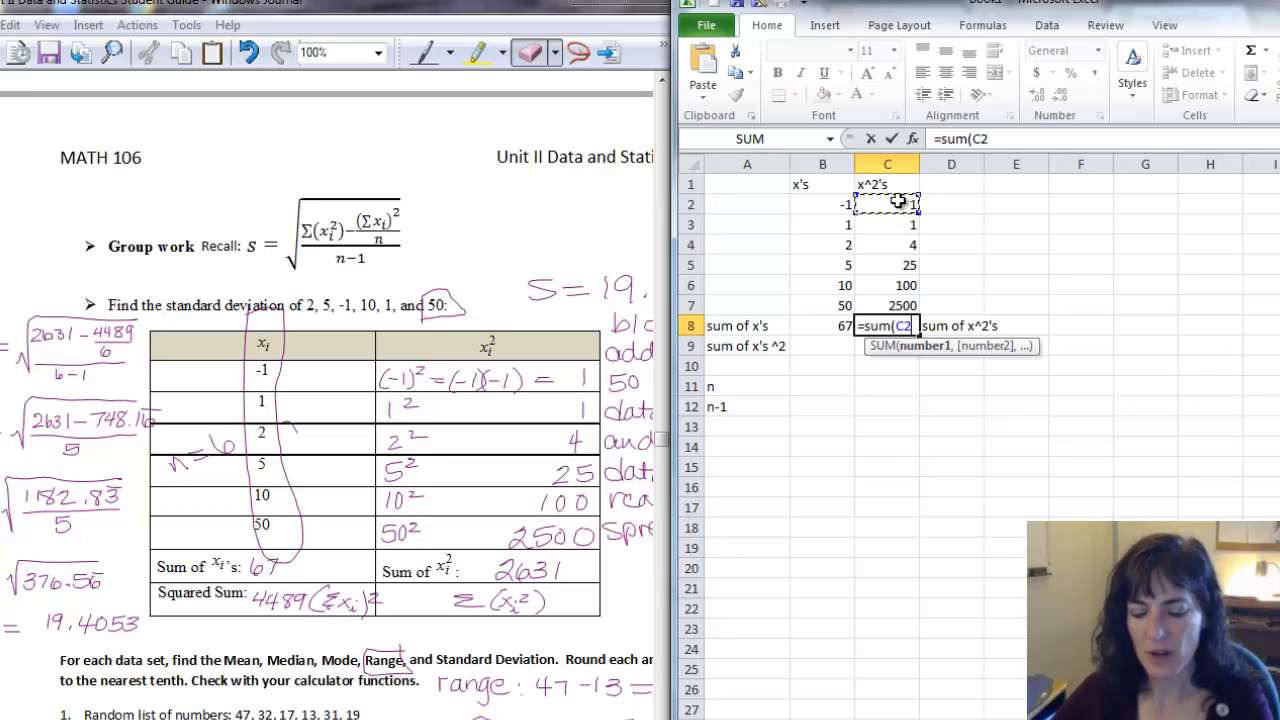
pyautogui.hotkey('ctrl', 'shift', 'Down')
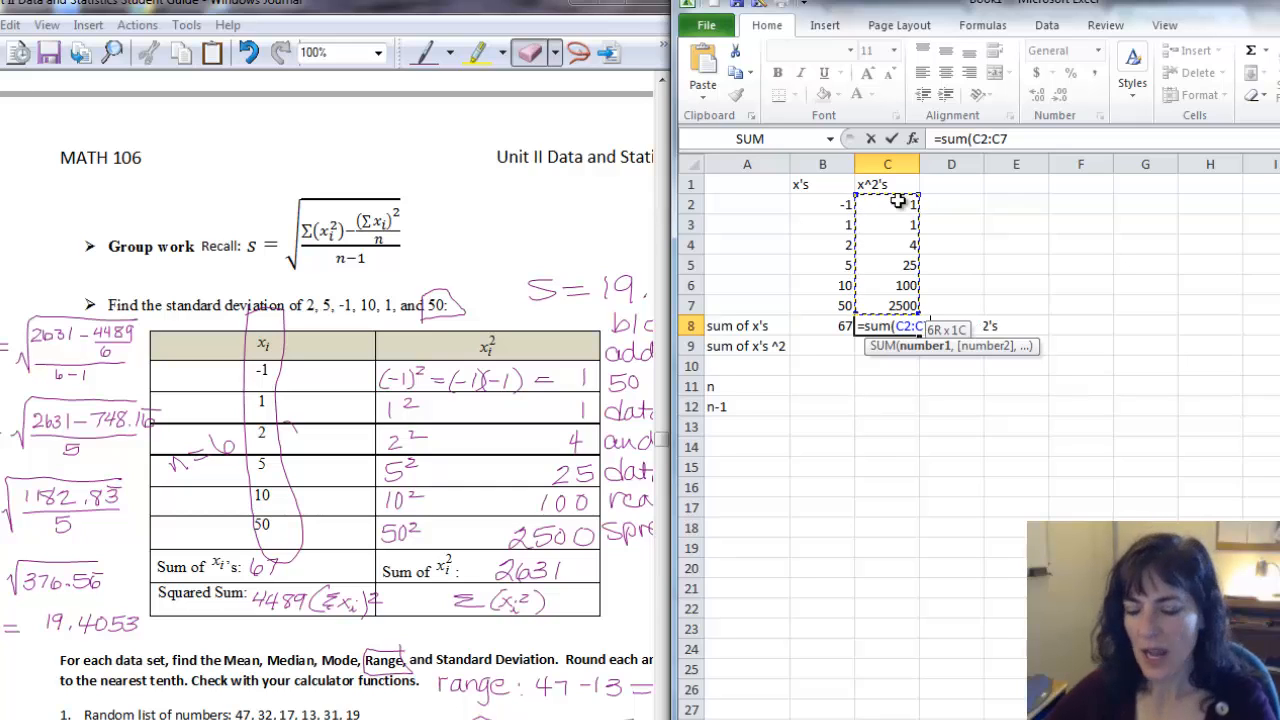
pyautogui.write(')')
pyautogui.press('Return')
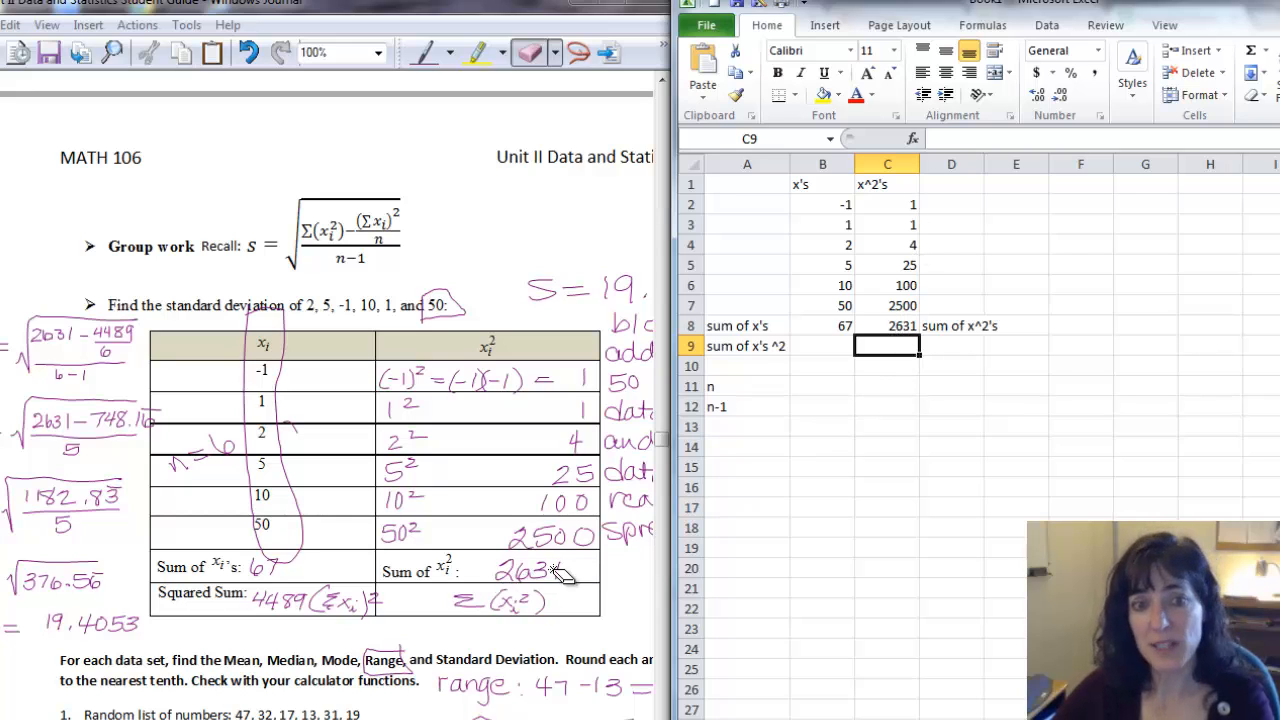
# Relabel cell A9 as "Squared Sum".
pyautogui.click(812, 346)
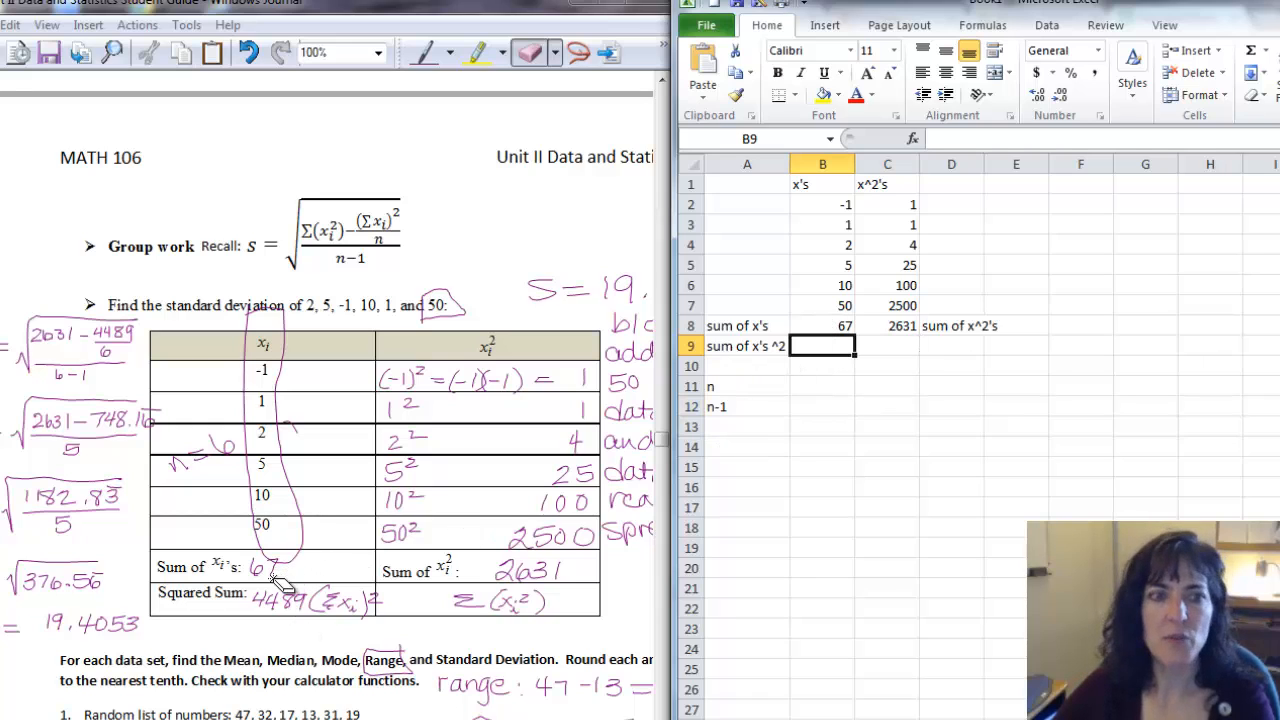
pyautogui.click(749, 348)
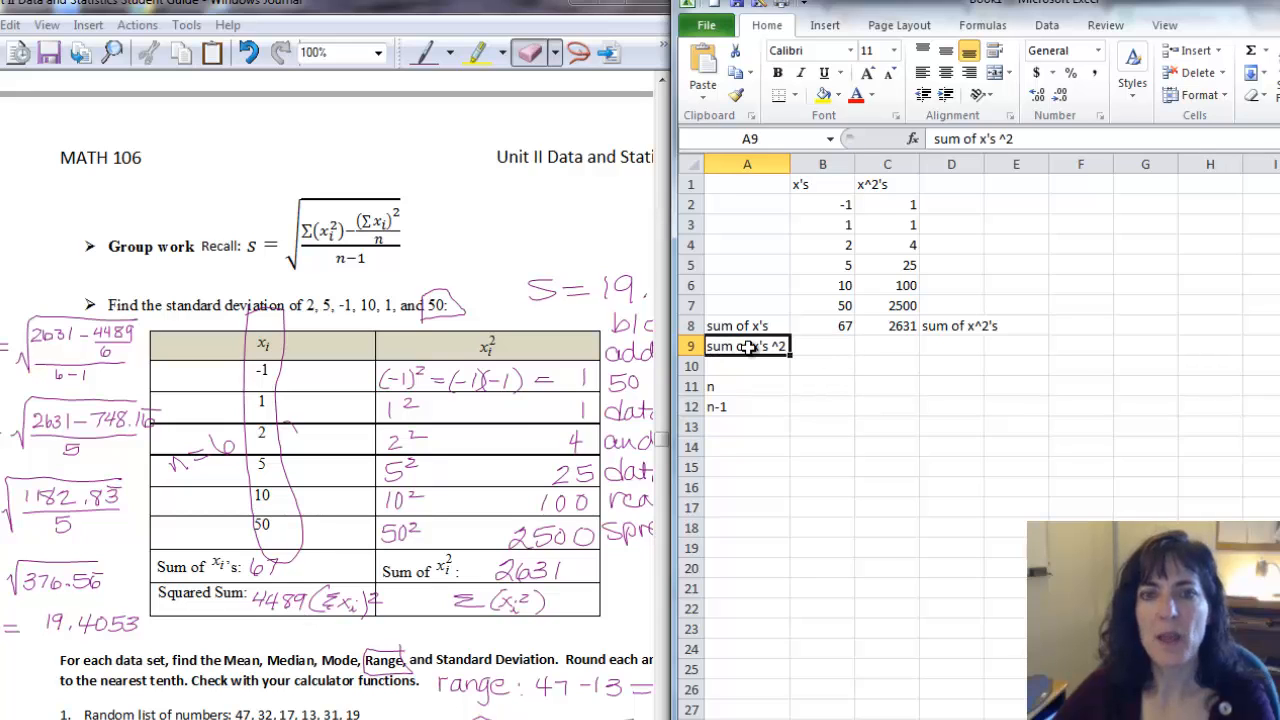
pyautogui.write('Square')
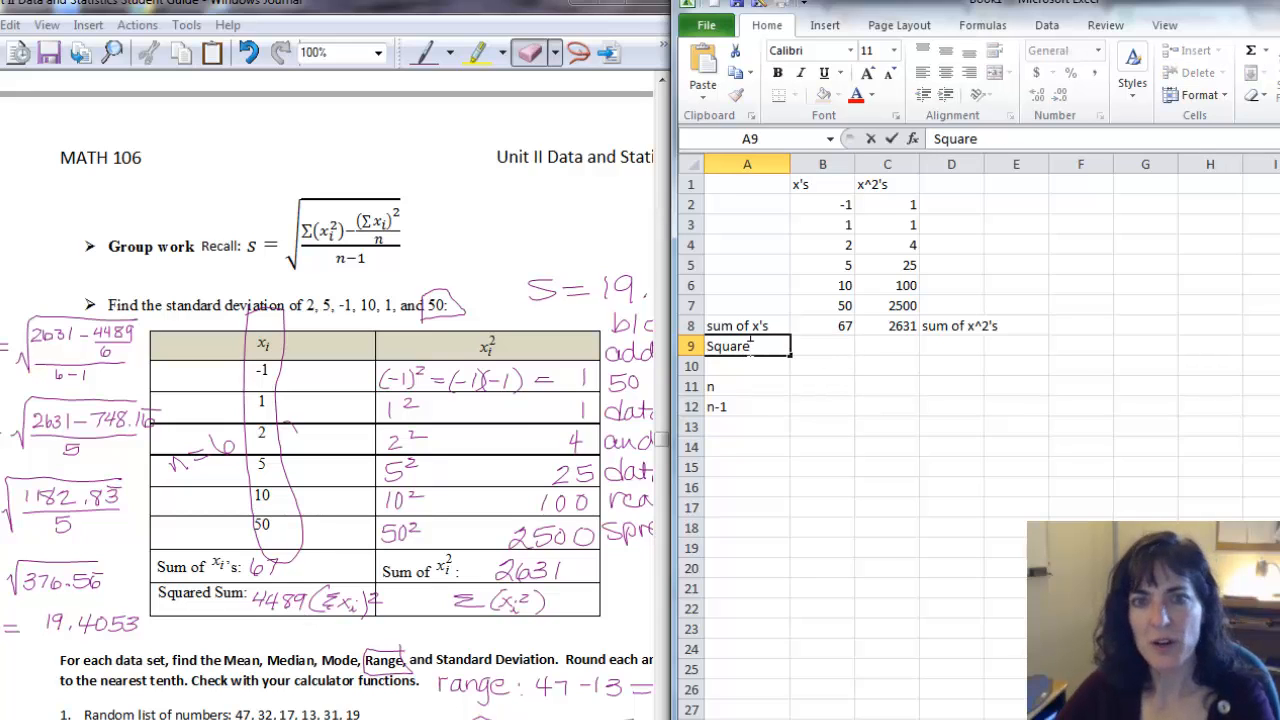
pyautogui.write('d Sum')
pyautogui.press('Tab')
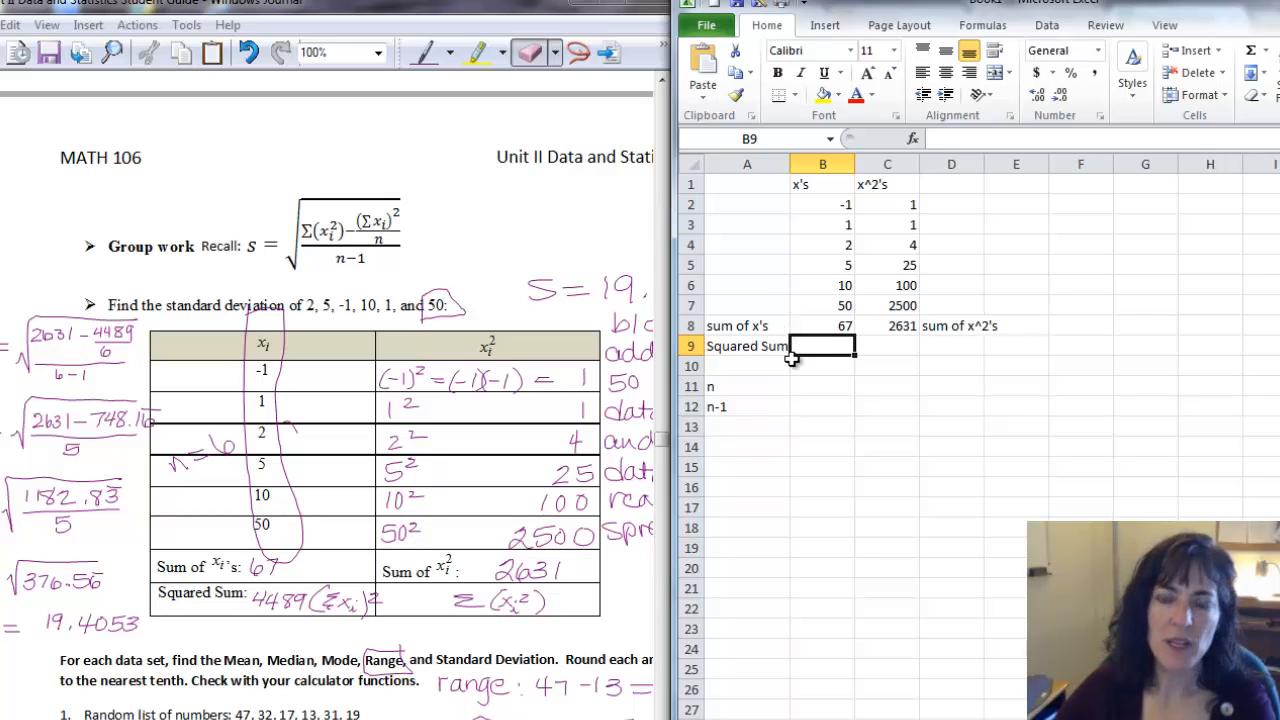
# Enter the formula =B8^2 in B9 to square the sum of x's.
pyautogui.write('=')
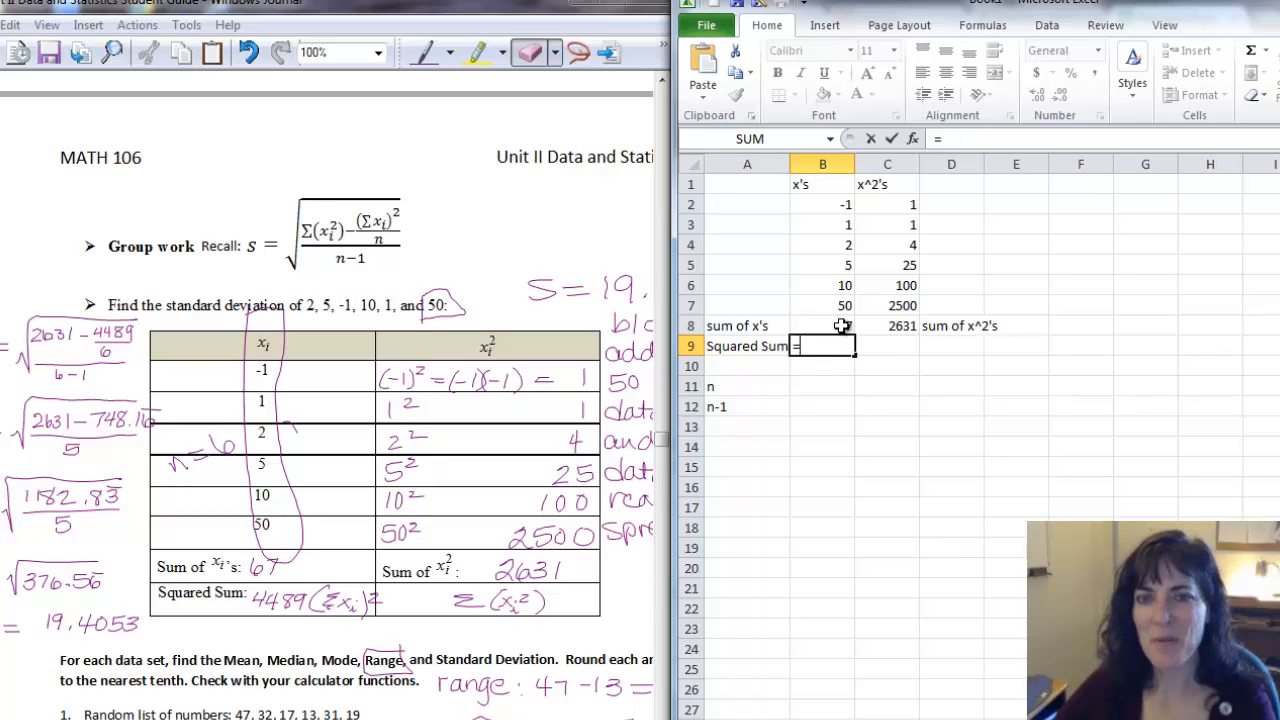
pyautogui.click(836, 326)
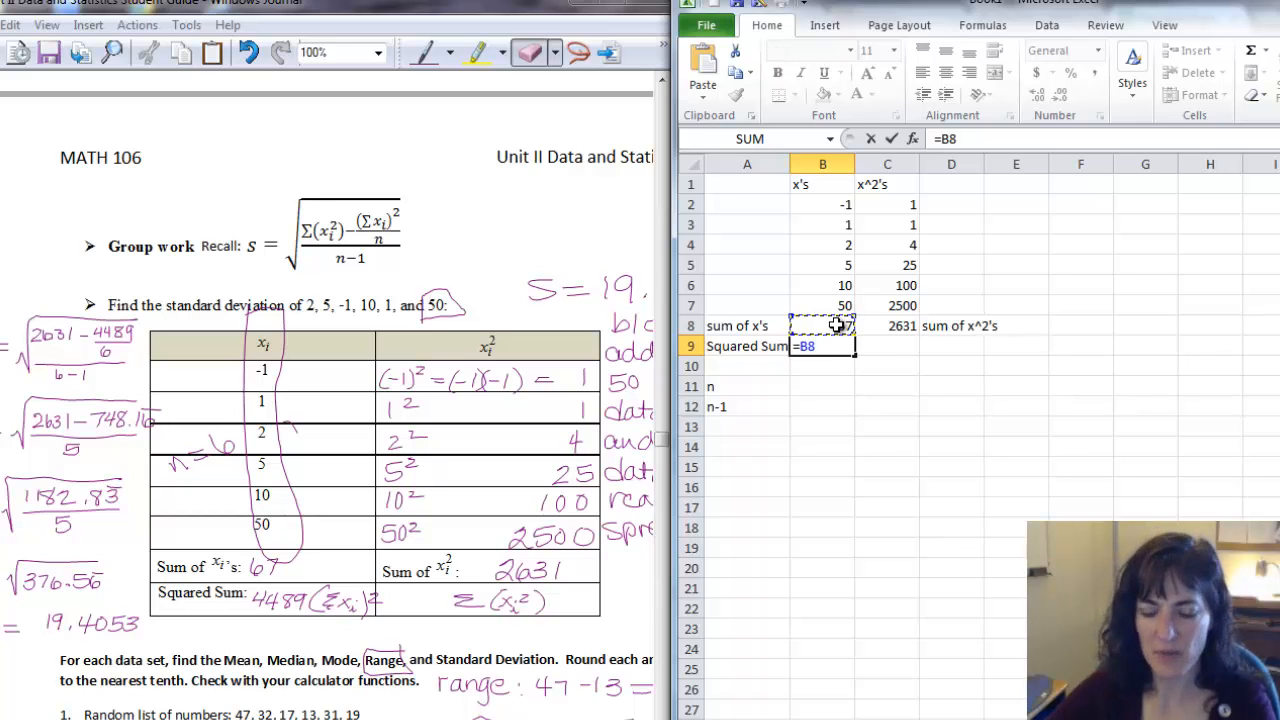
pyautogui.write('^2')
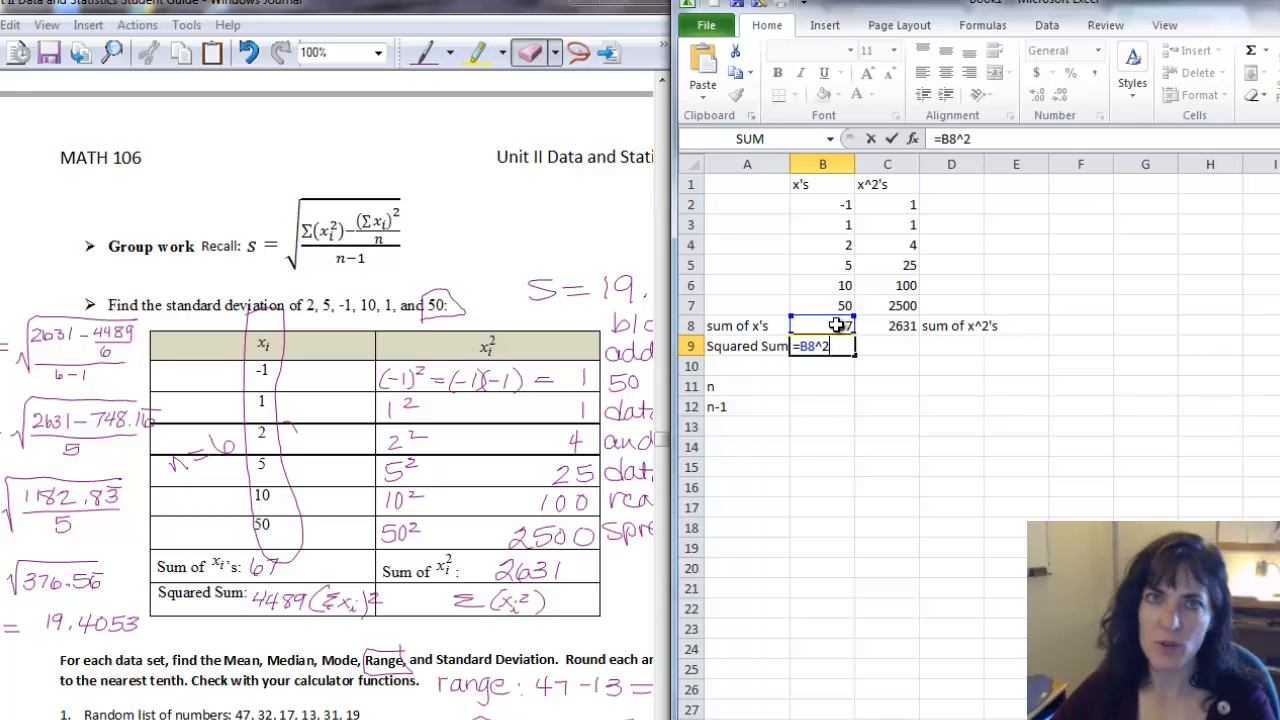
pyautogui.press('Return')
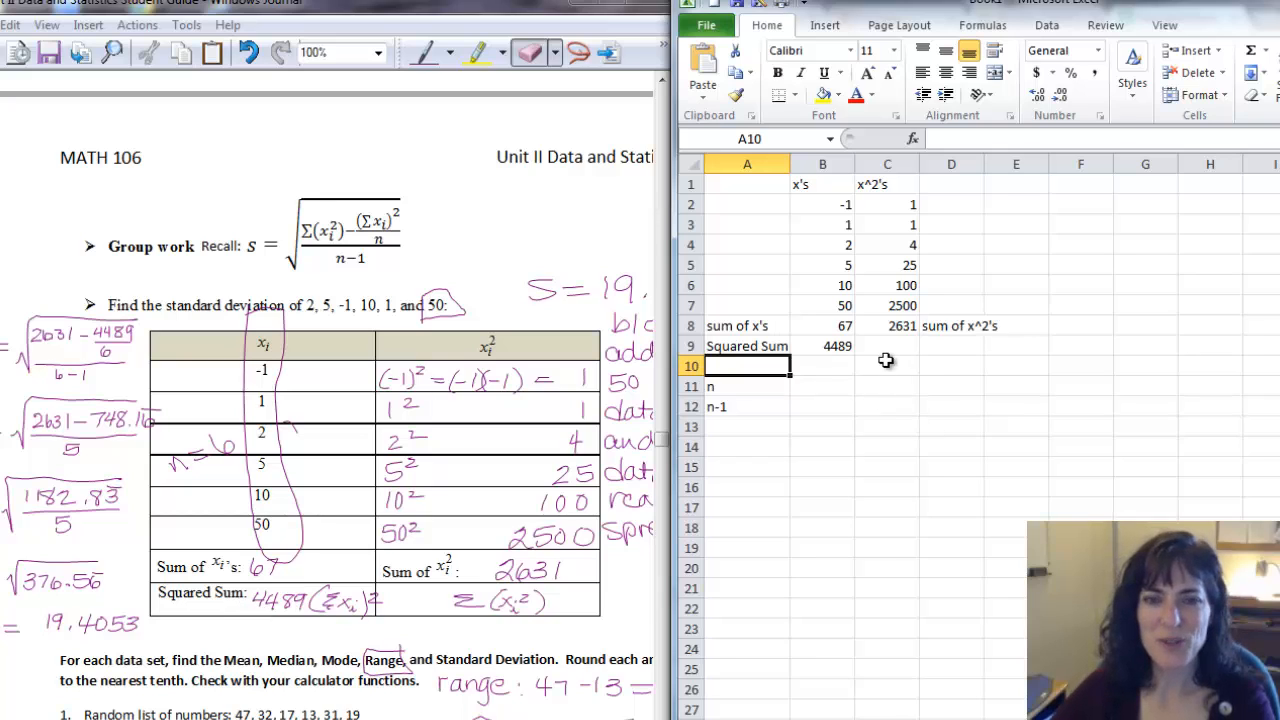
# Count the x values in B2:B7 into B11 with the formula =count(B2:B7).
pyautogui.click(822, 392)
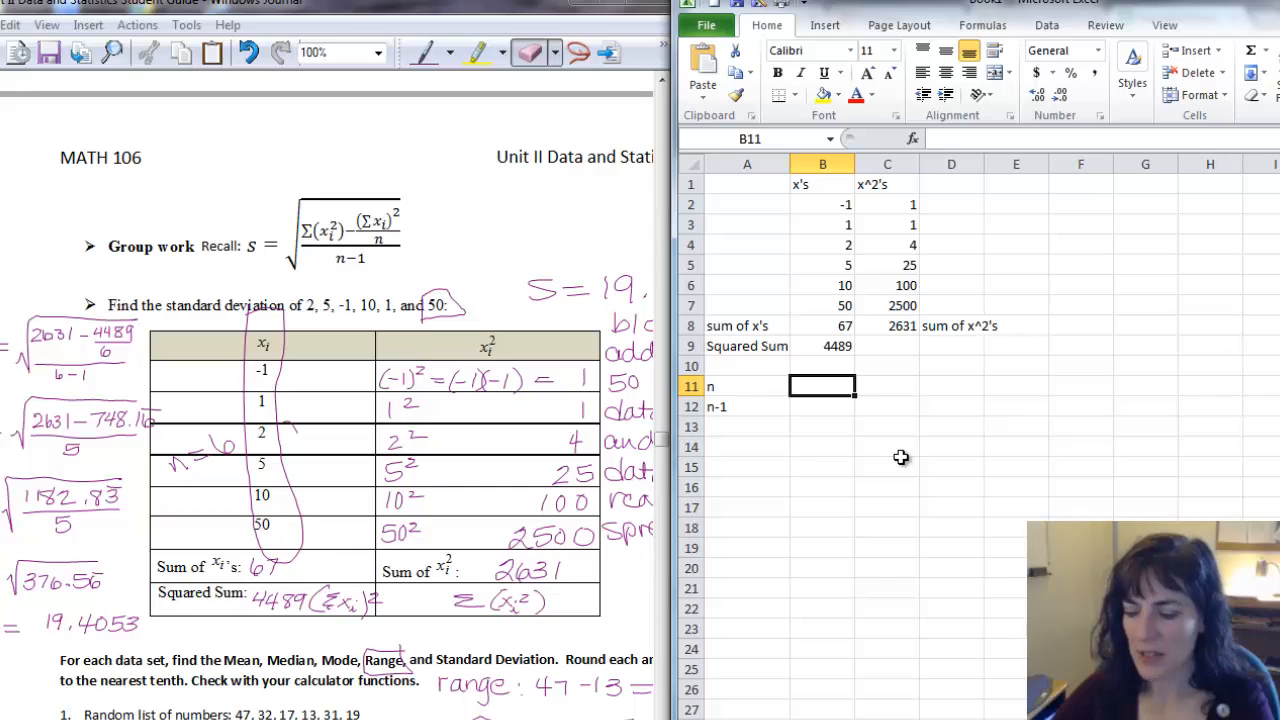
pyautogui.write('=count')
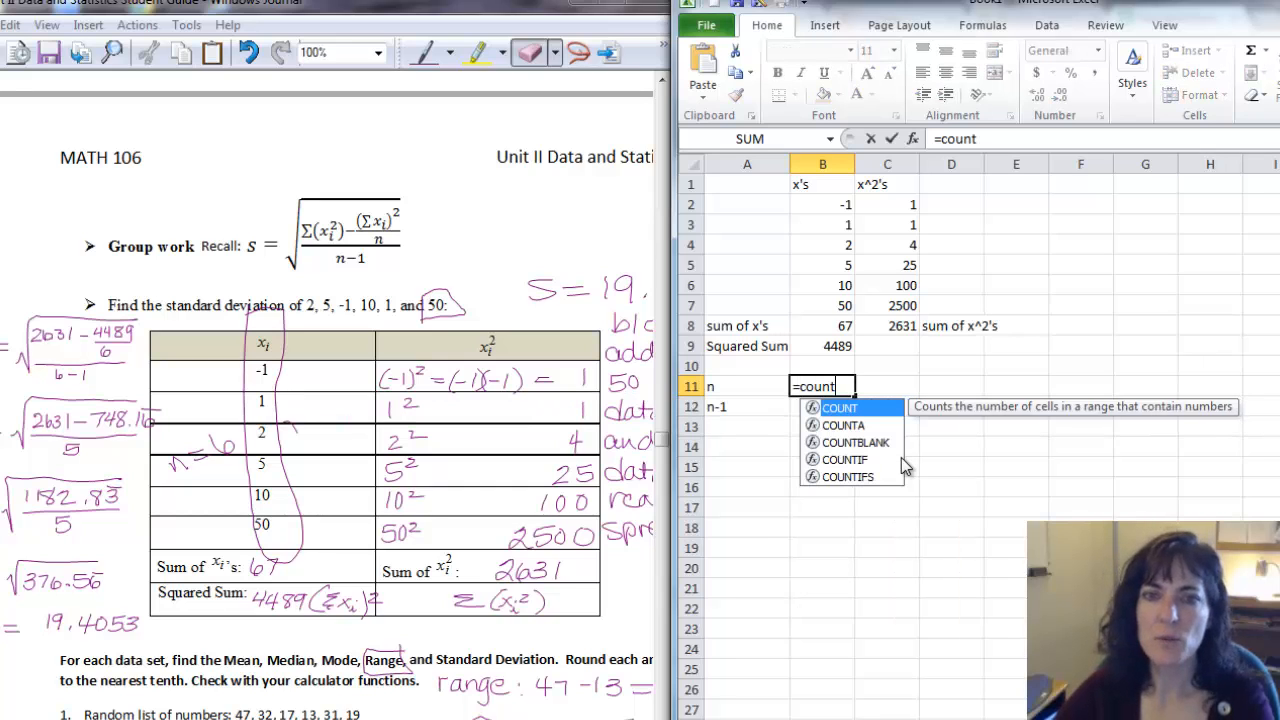
pyautogui.write('(')
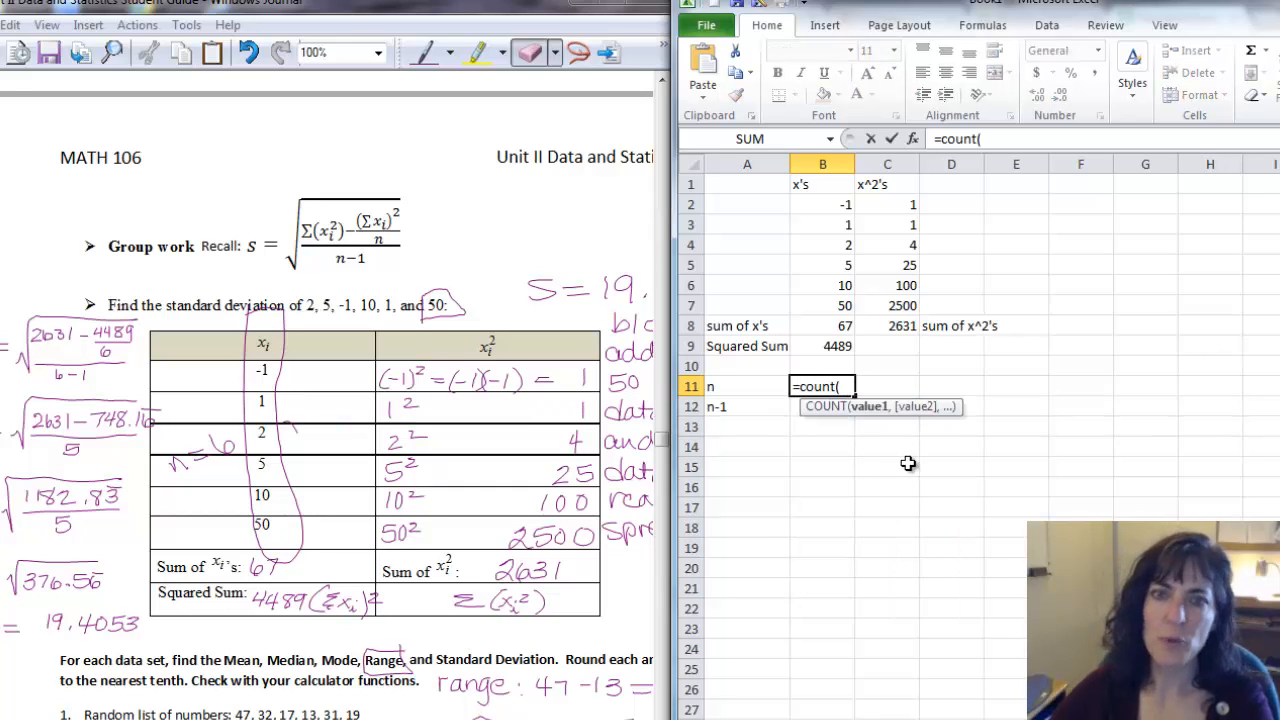
pyautogui.click(835, 204)
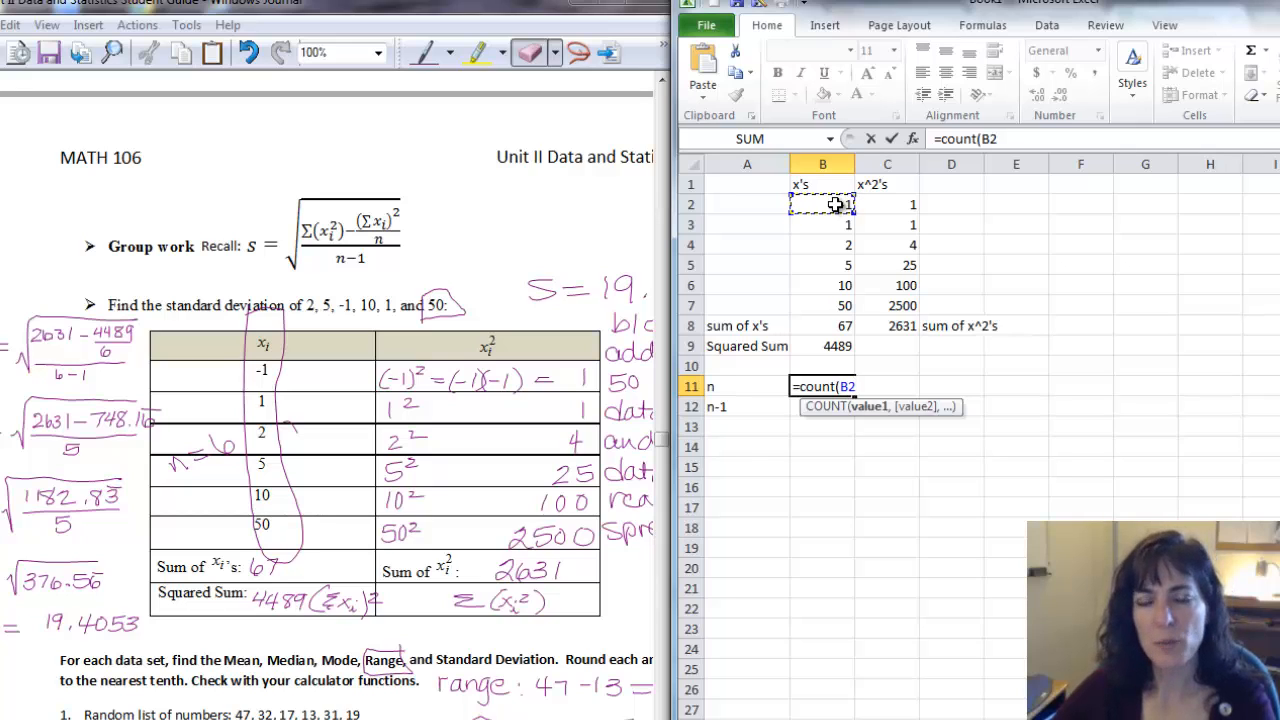
pyautogui.moveTo(835, 204); pyautogui.dragTo(831, 307)
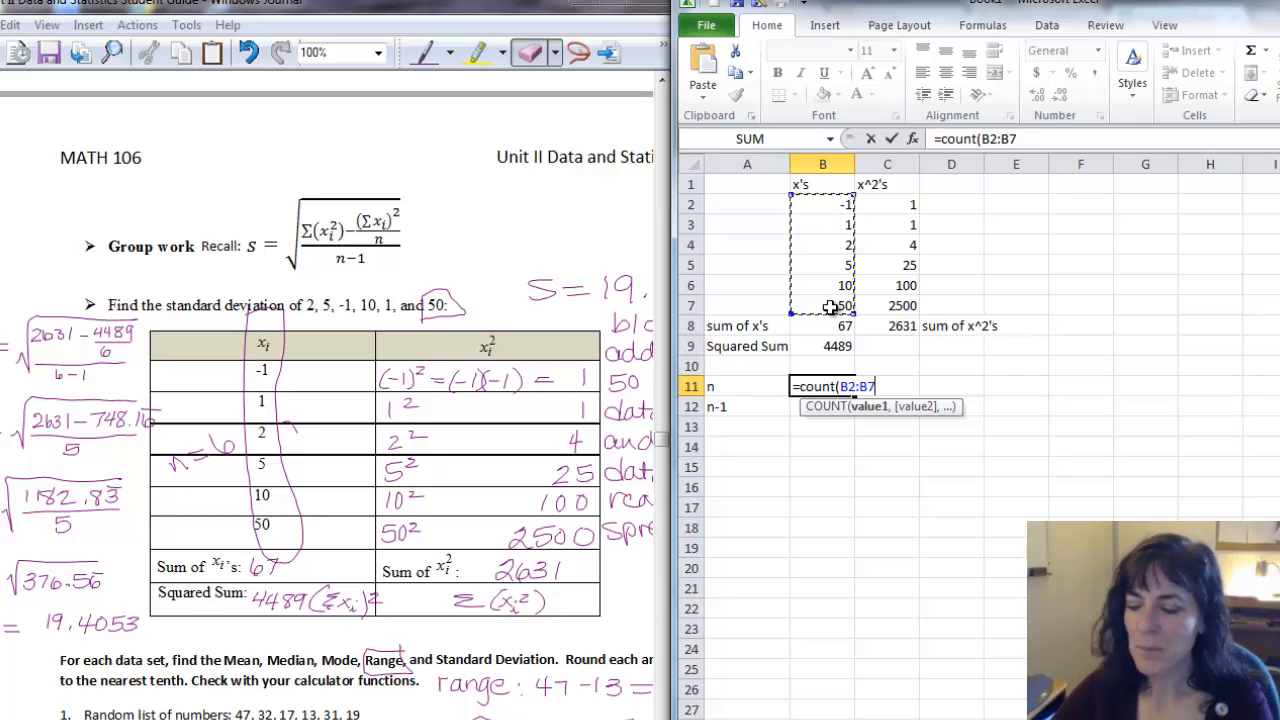
pyautogui.press('Return')
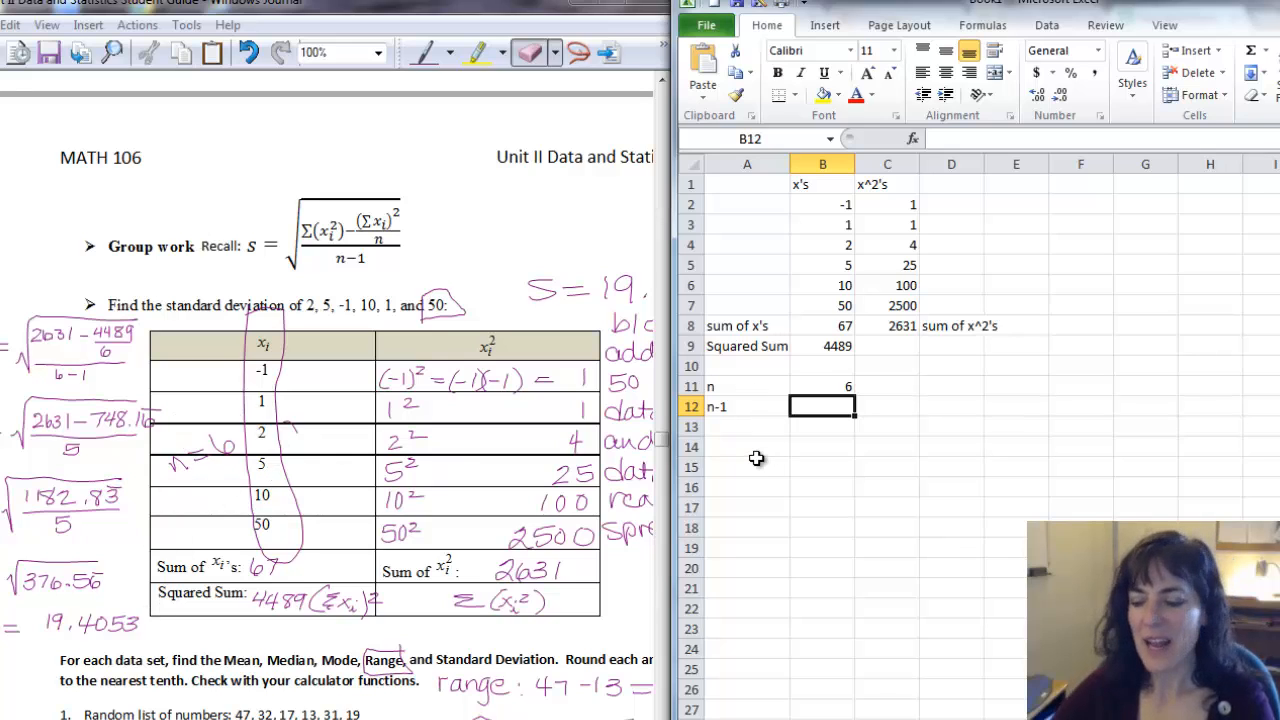
# Enter the formula =B11-1 in B12 to compute n-1.
pyautogui.write('=')
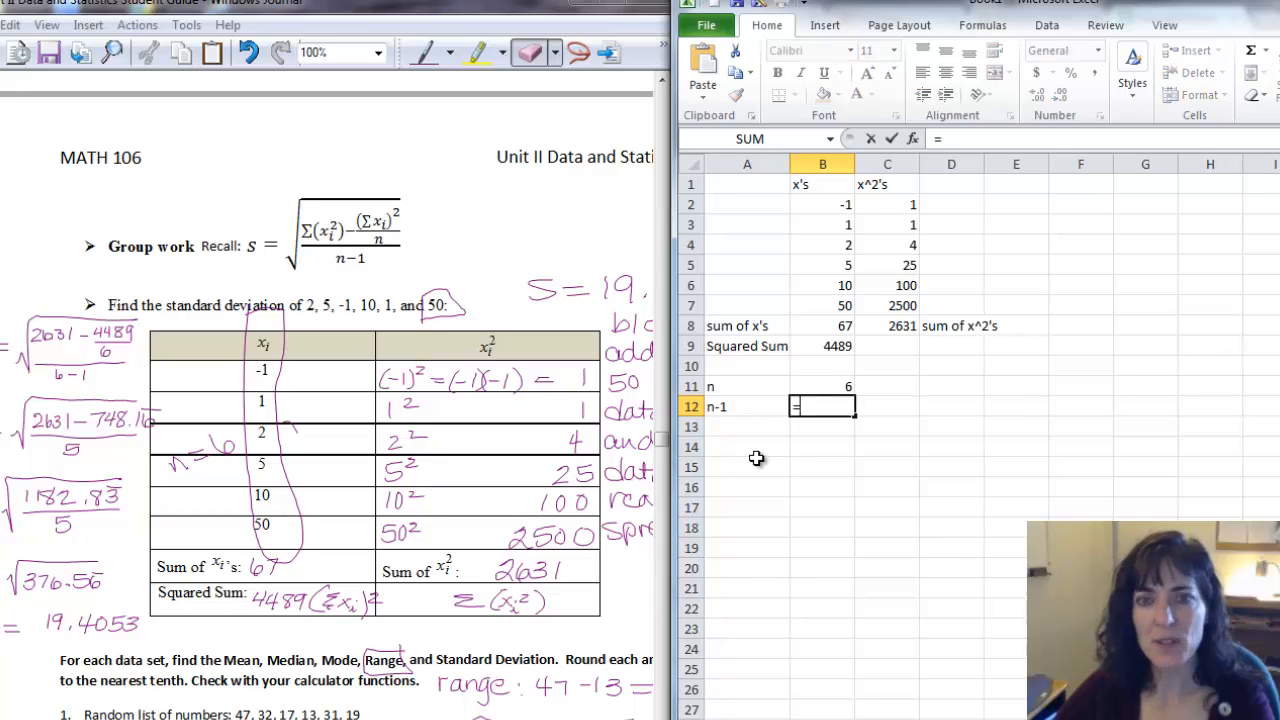
pyautogui.click(814, 386)
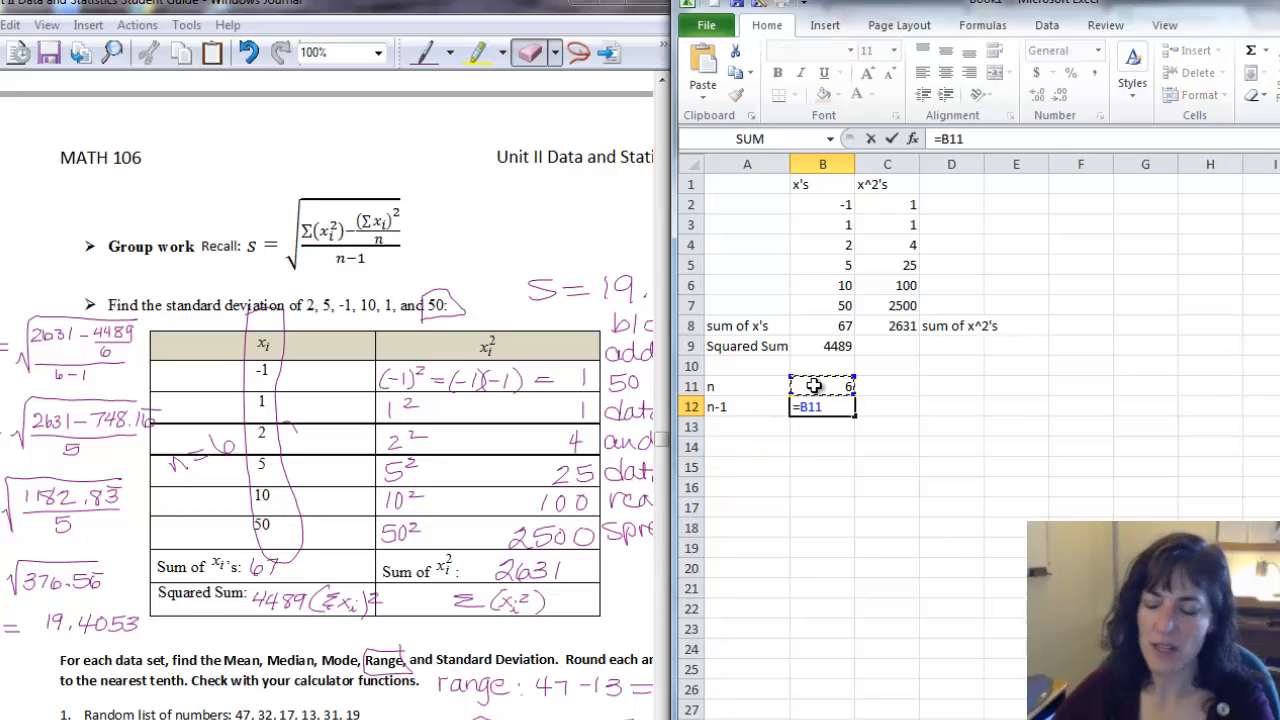
pyautogui.write('-1')
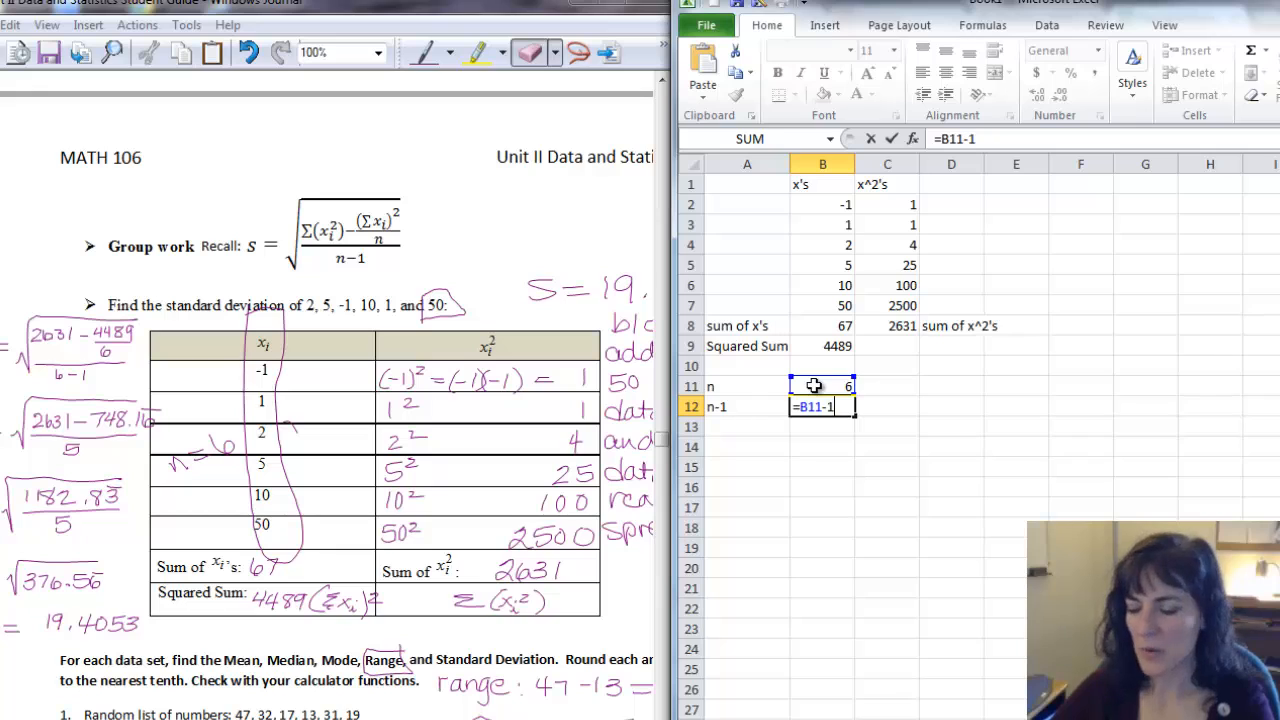
pyautogui.press('Return')
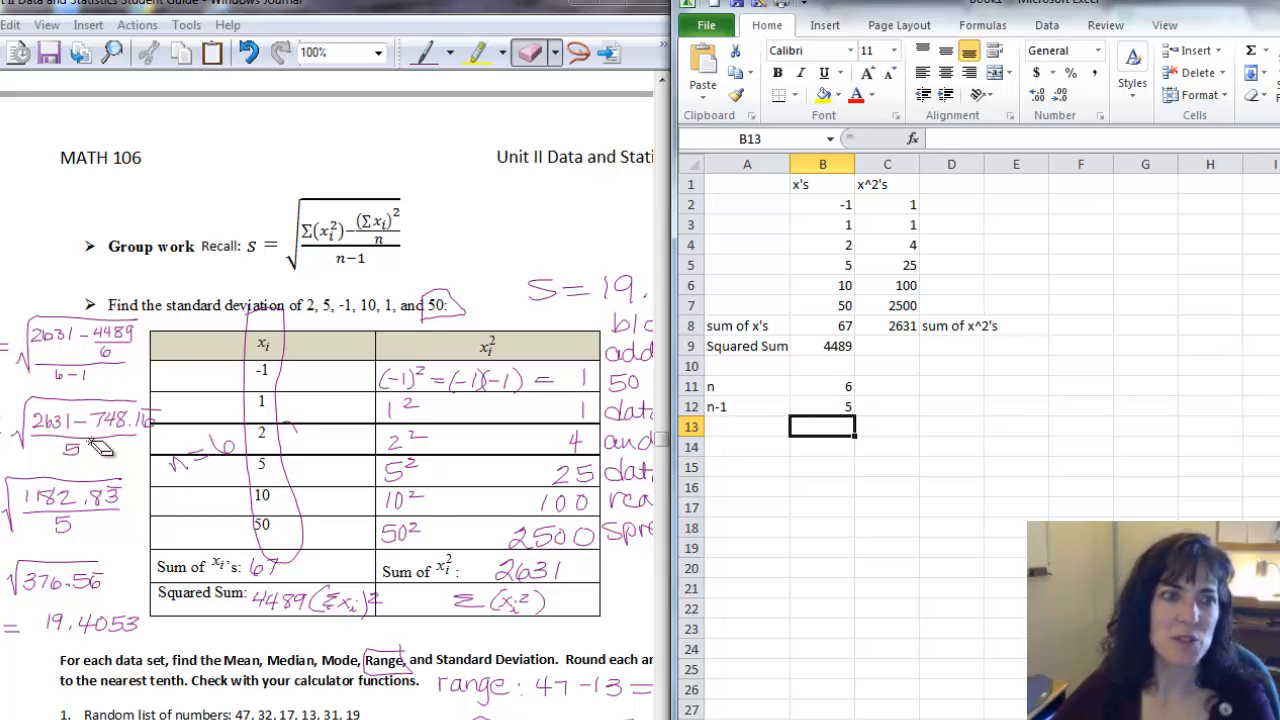
# Label A13 "little divide" and enter =B9/B11 in B13 to divide the squared sum by n.
pyautogui.click(737, 426)
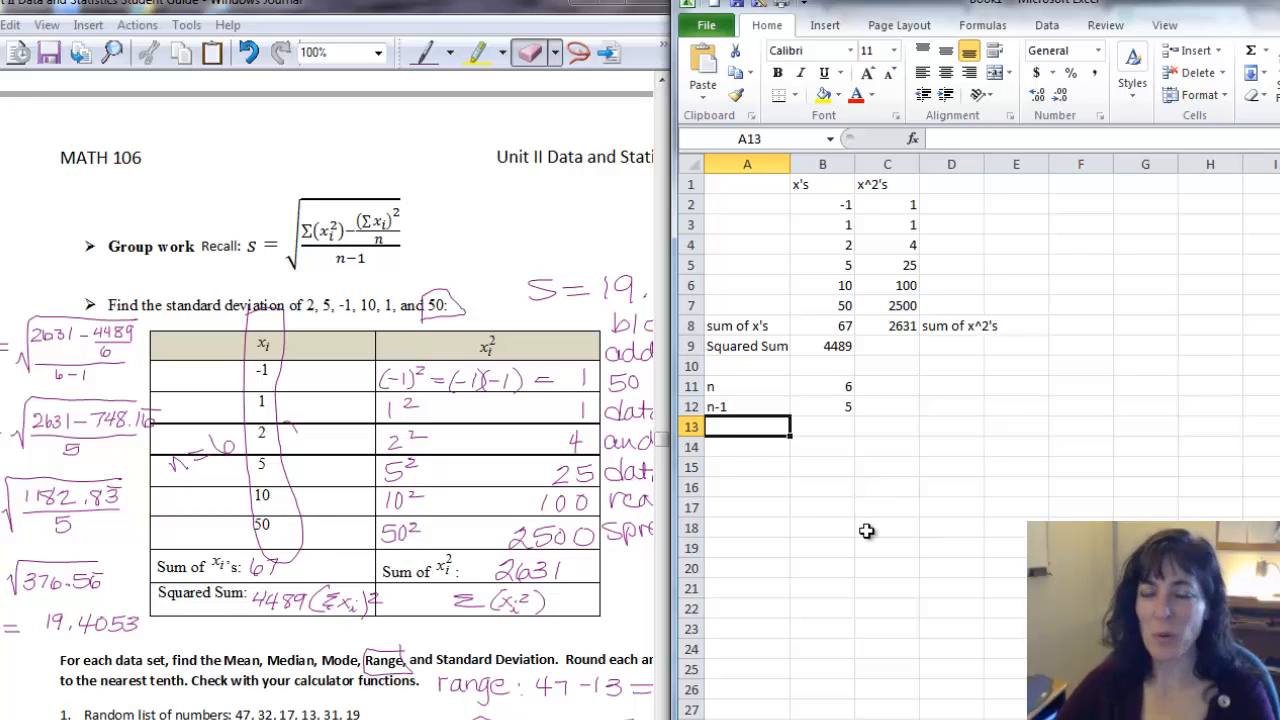
pyautogui.write('little divide')
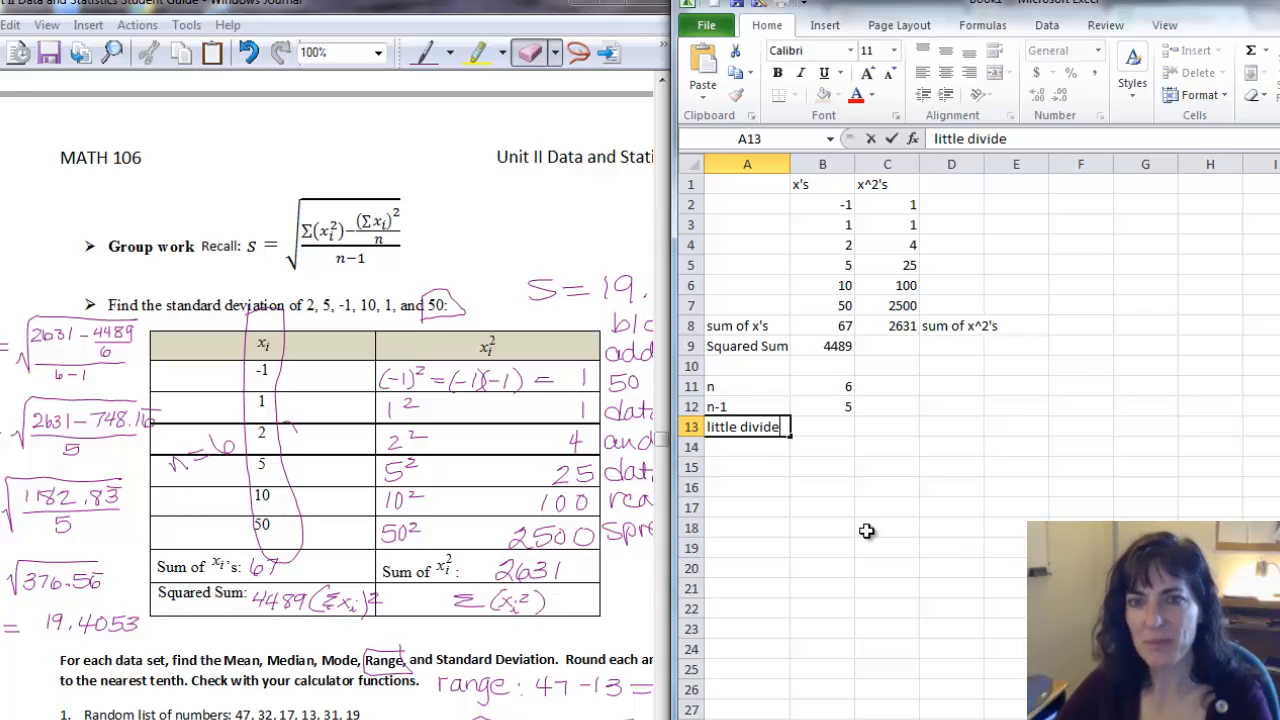
pyautogui.press('Return')
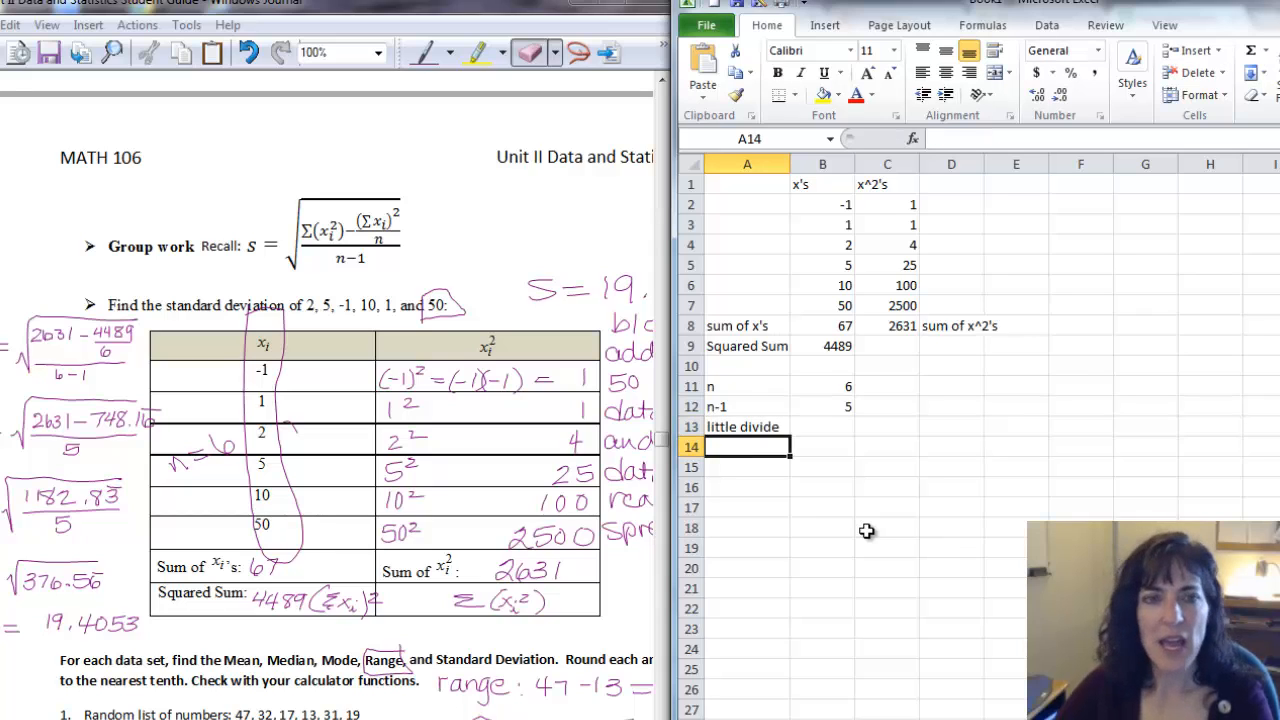
pyautogui.click(806, 430)
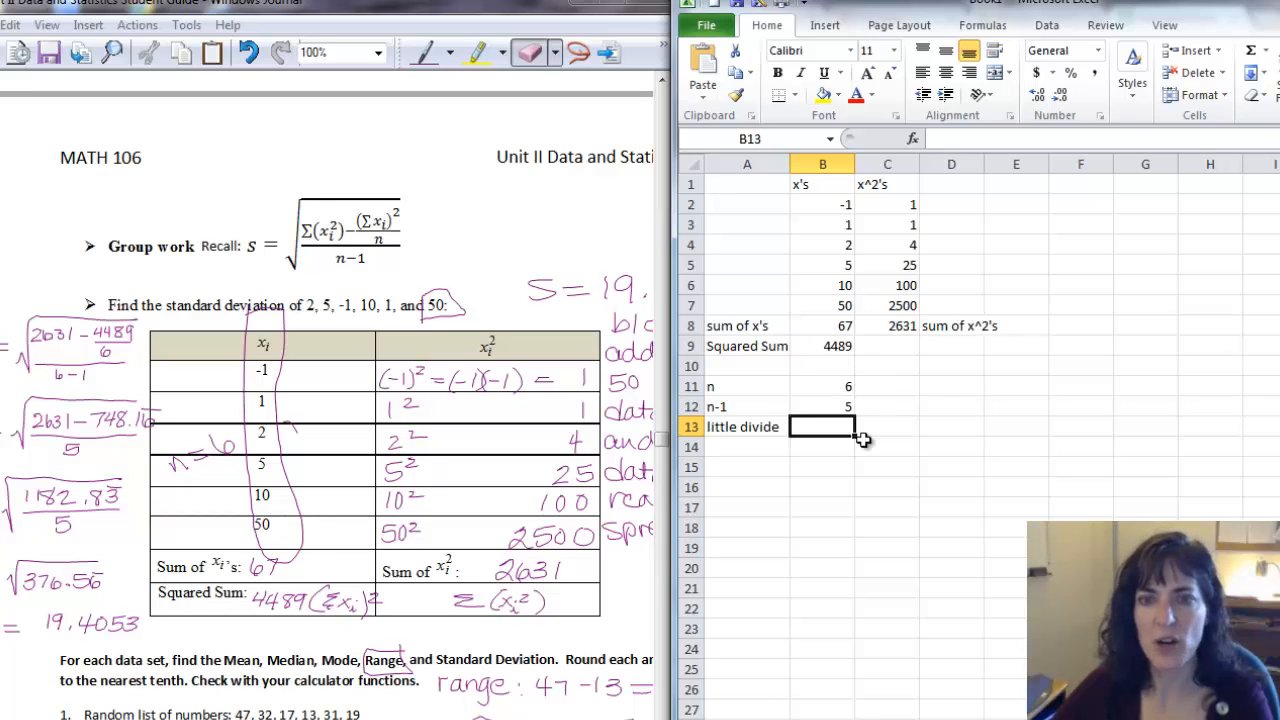
pyautogui.write('=')
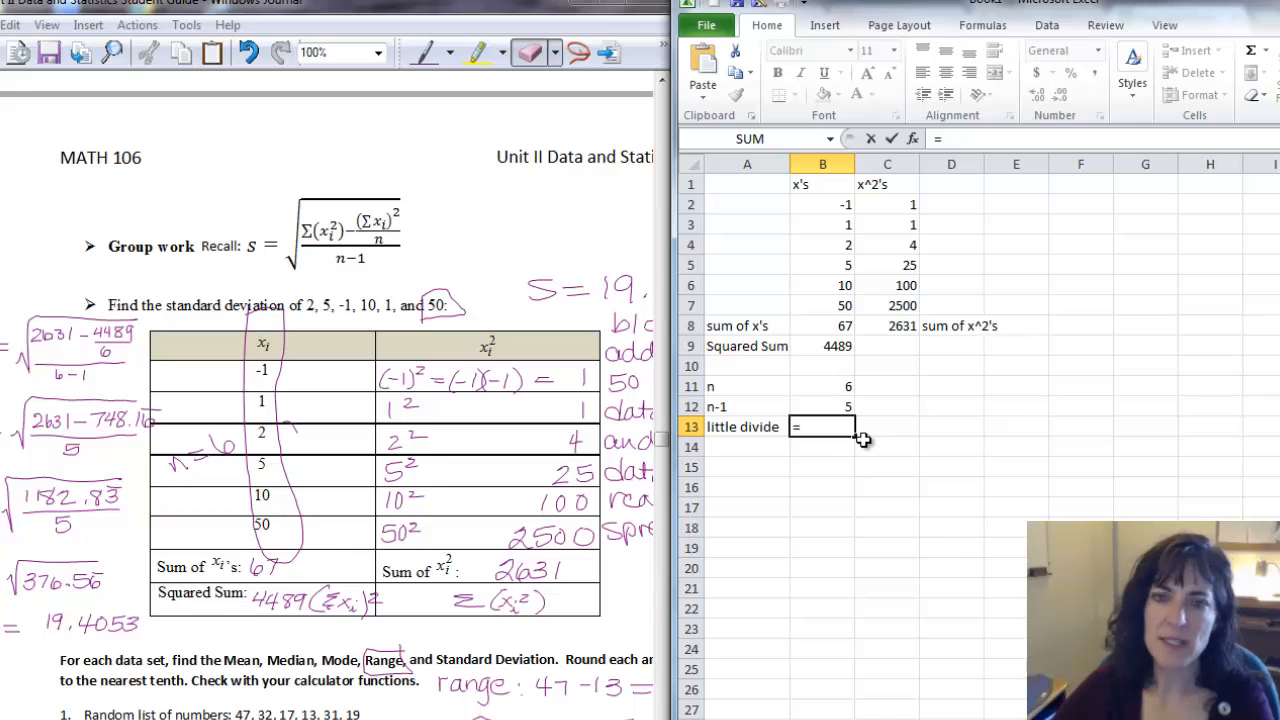
pyautogui.click(832, 347)
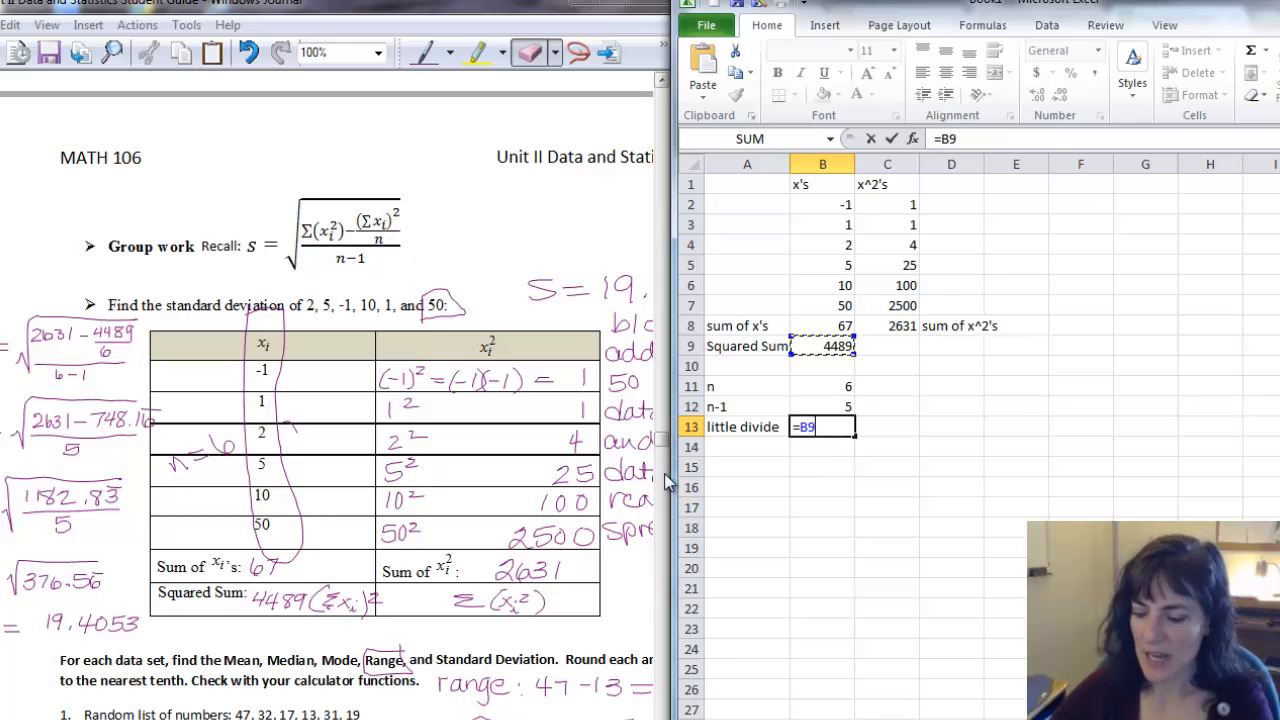
pyautogui.click(826, 389)
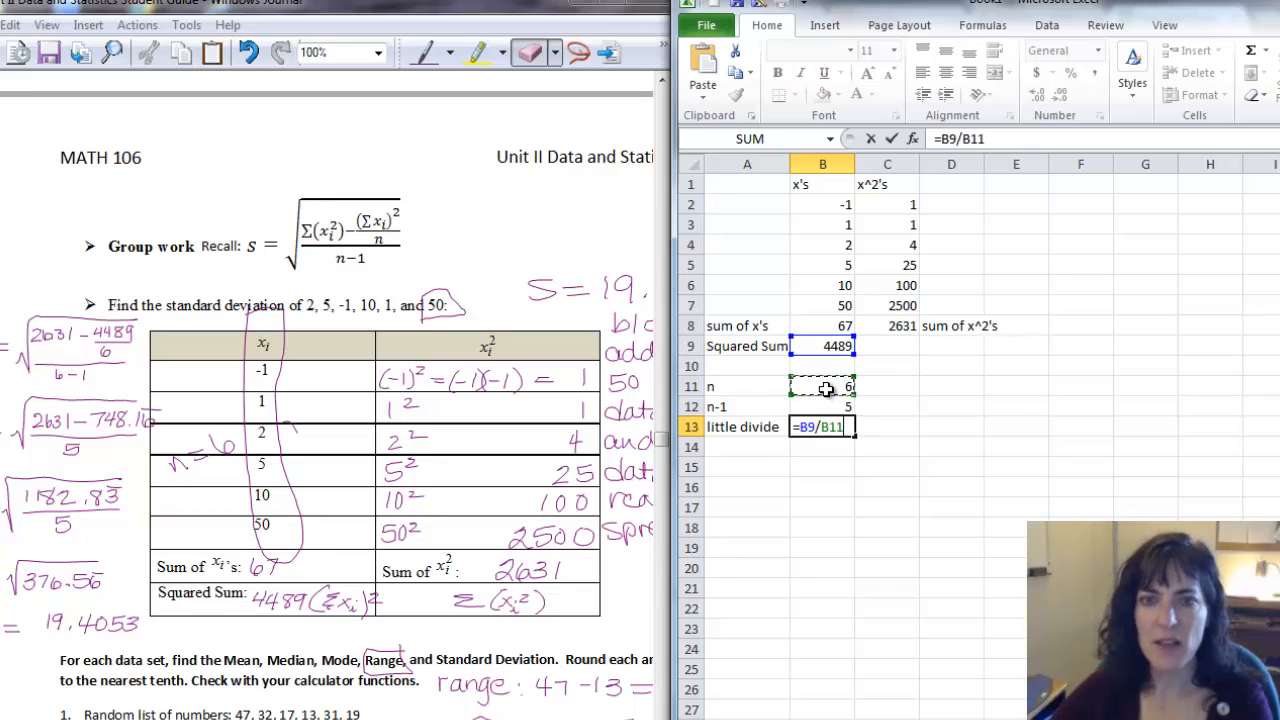
pyautogui.press('Return')
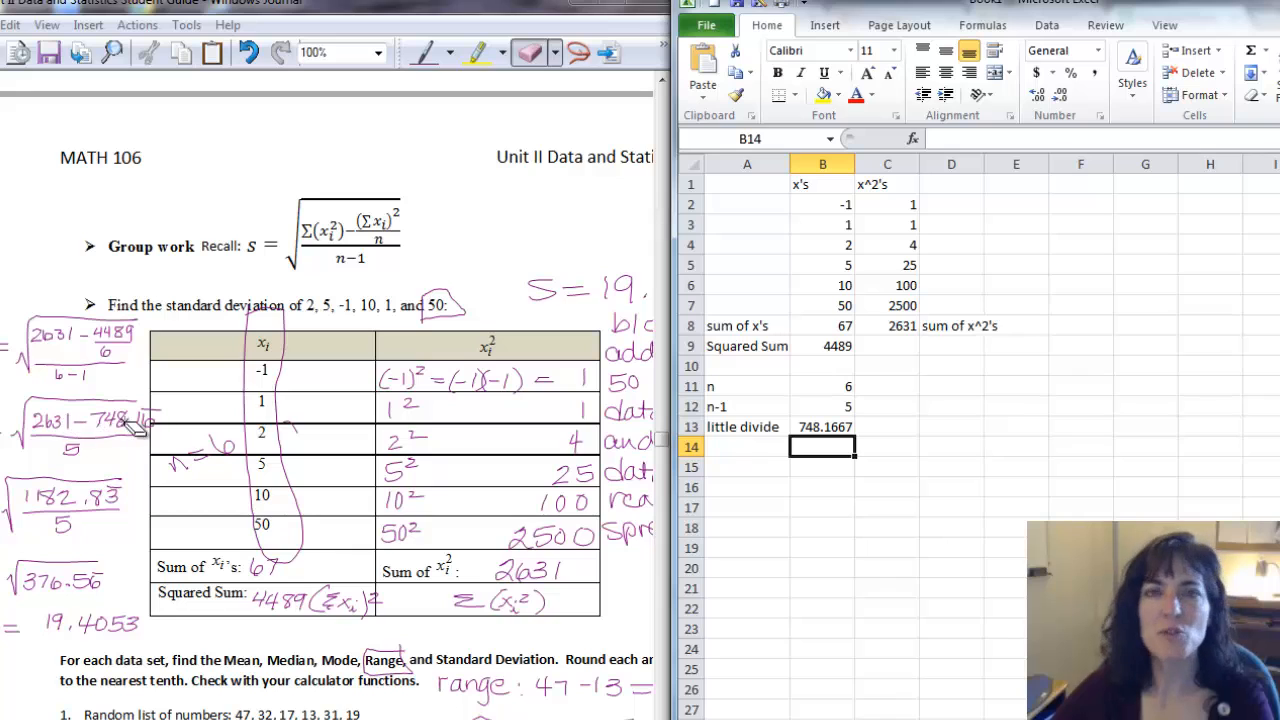
# Label A14 "subtract" and enter =C8-B13 in B14 to subtract the little divide from the sum of squares.
pyautogui.click(750, 451)
pyautogui.write('subtract')
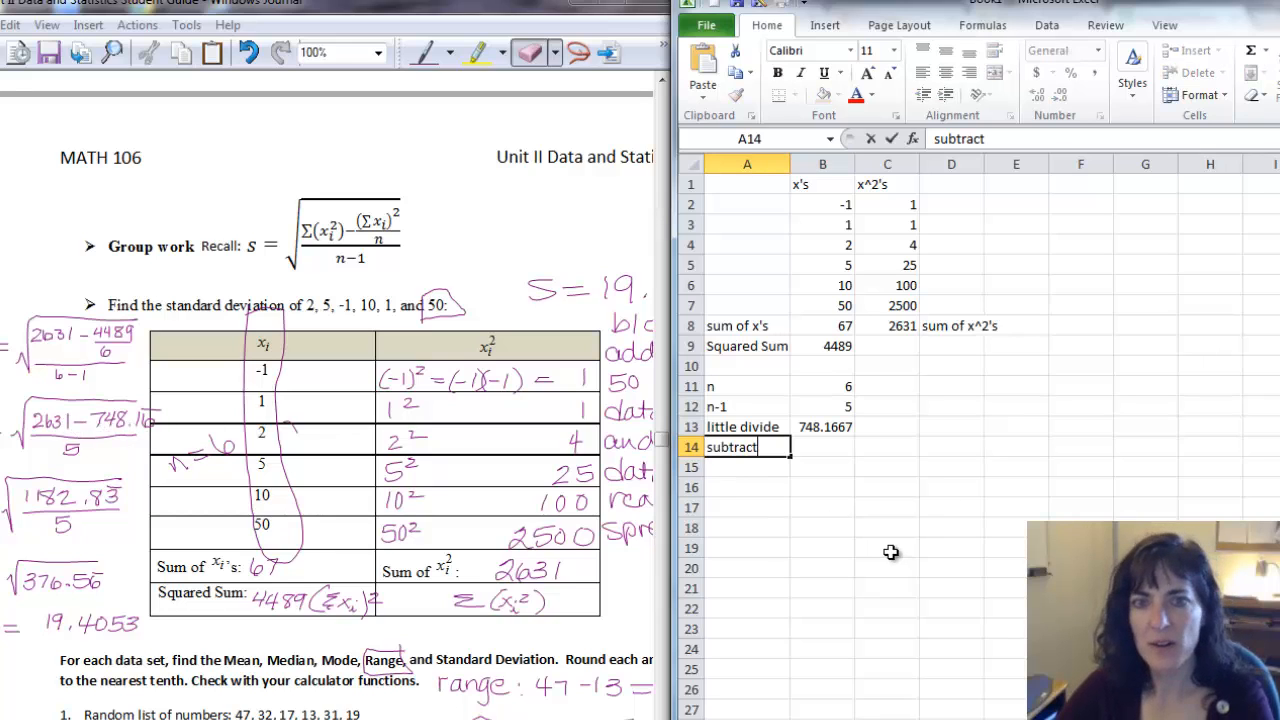
pyautogui.press('Tab')
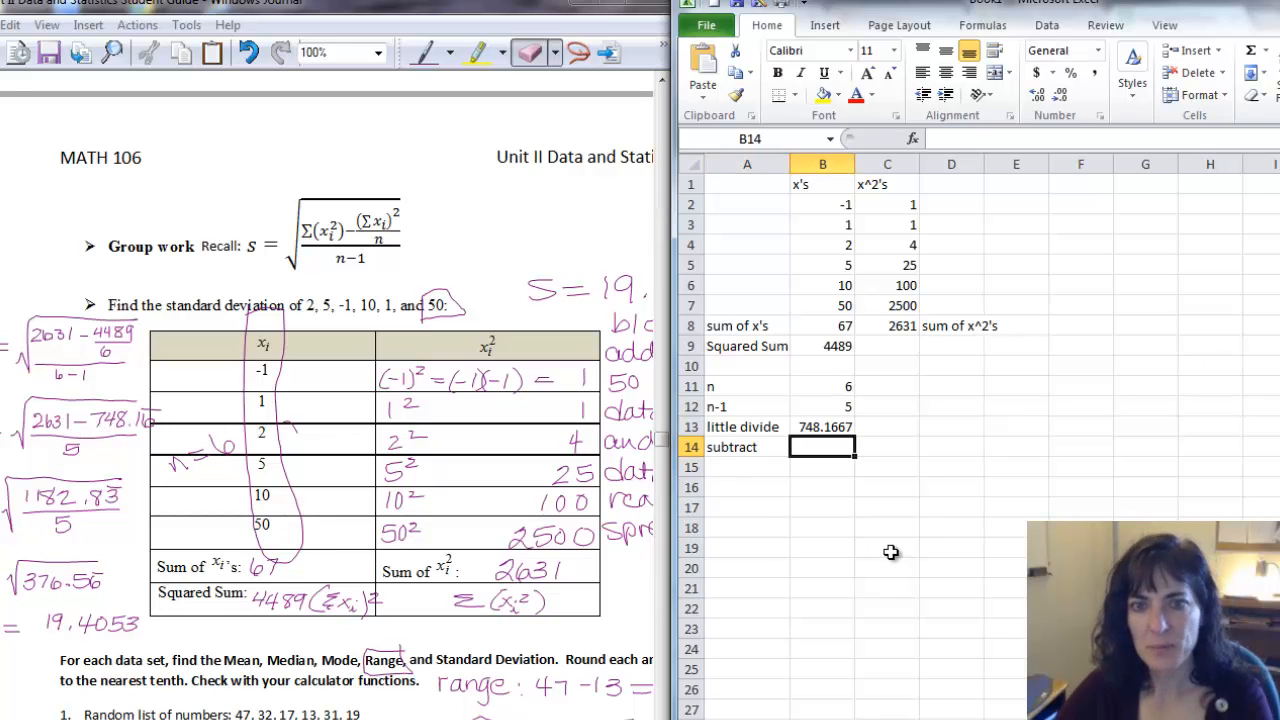
pyautogui.write('=')
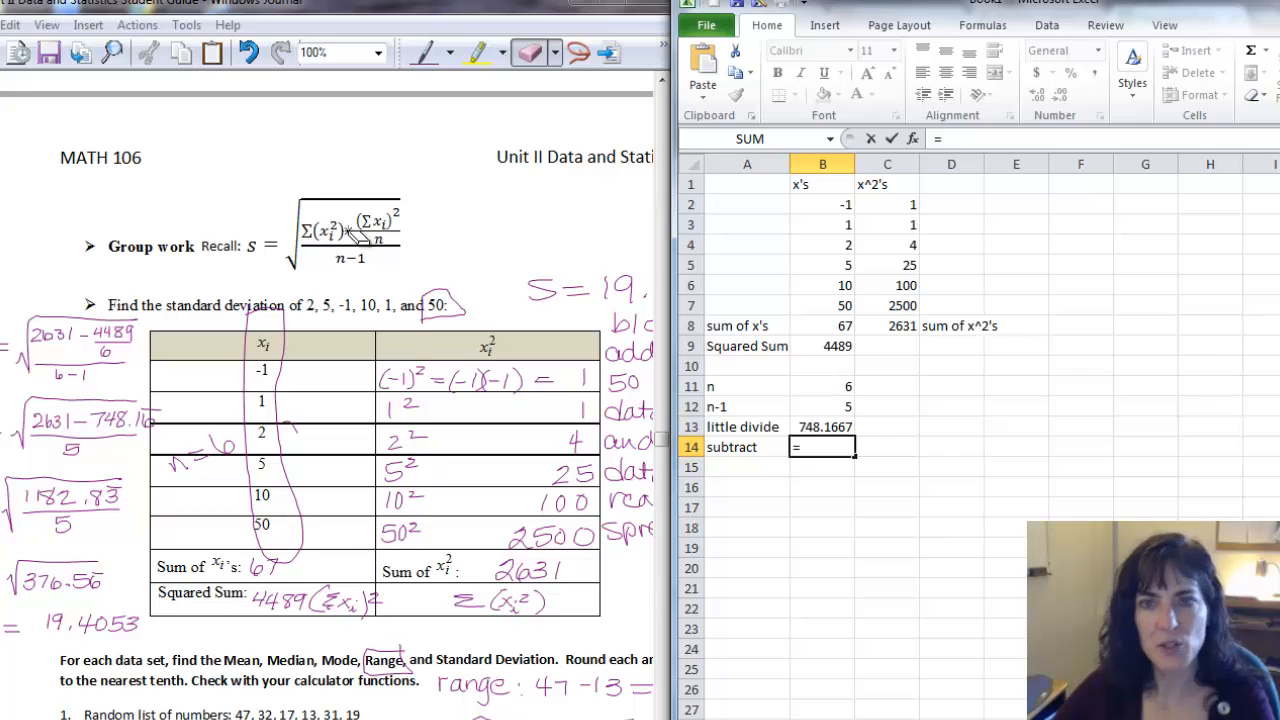
pyautogui.click(889, 326)
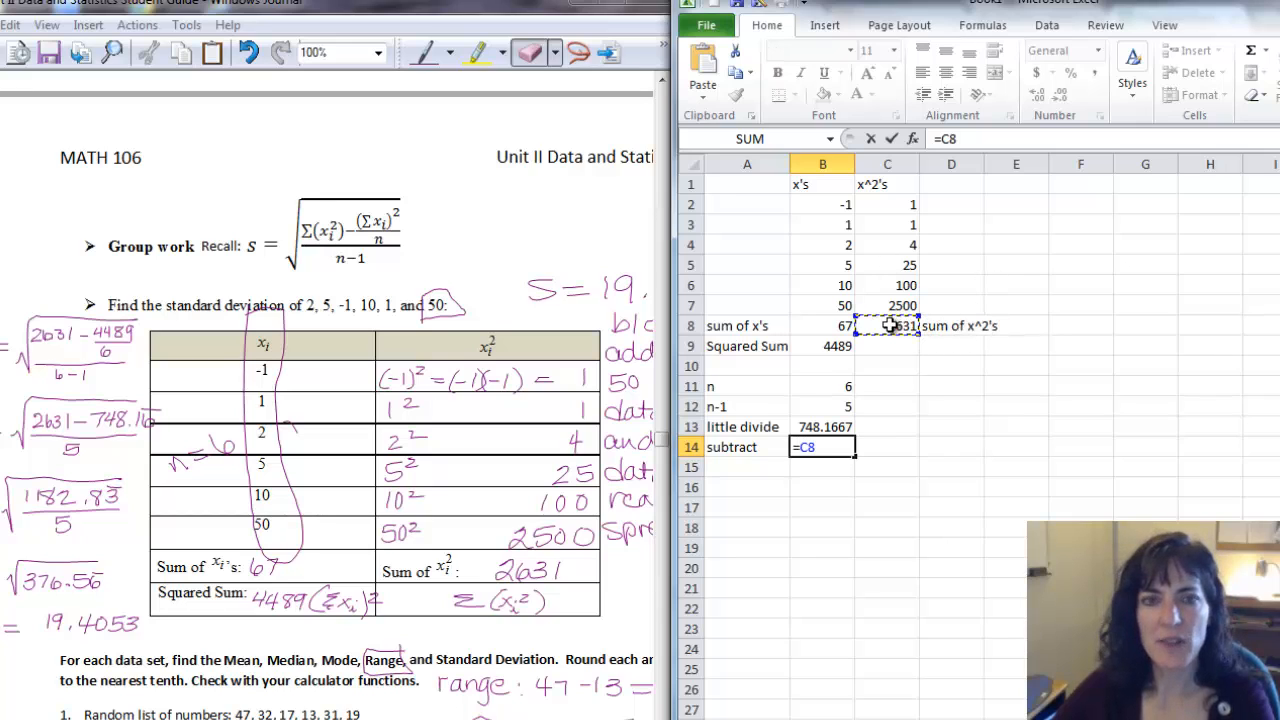
pyautogui.click(808, 427)
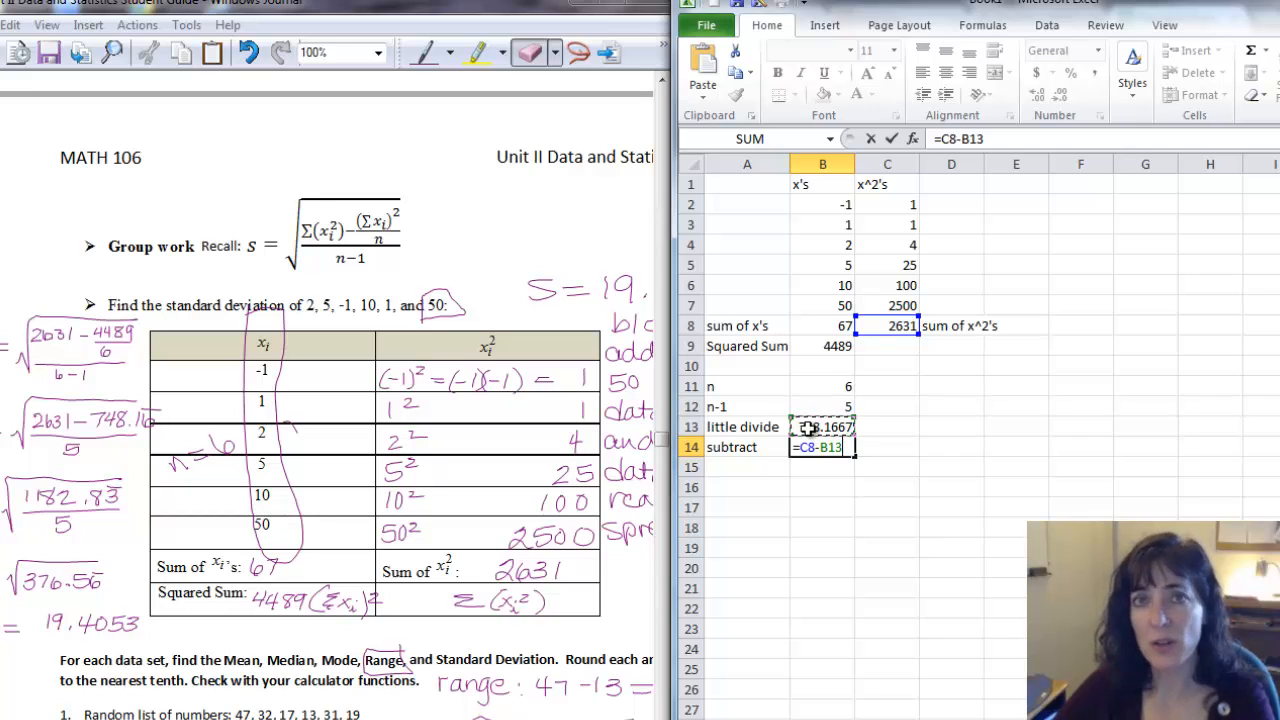
pyautogui.press('Return')
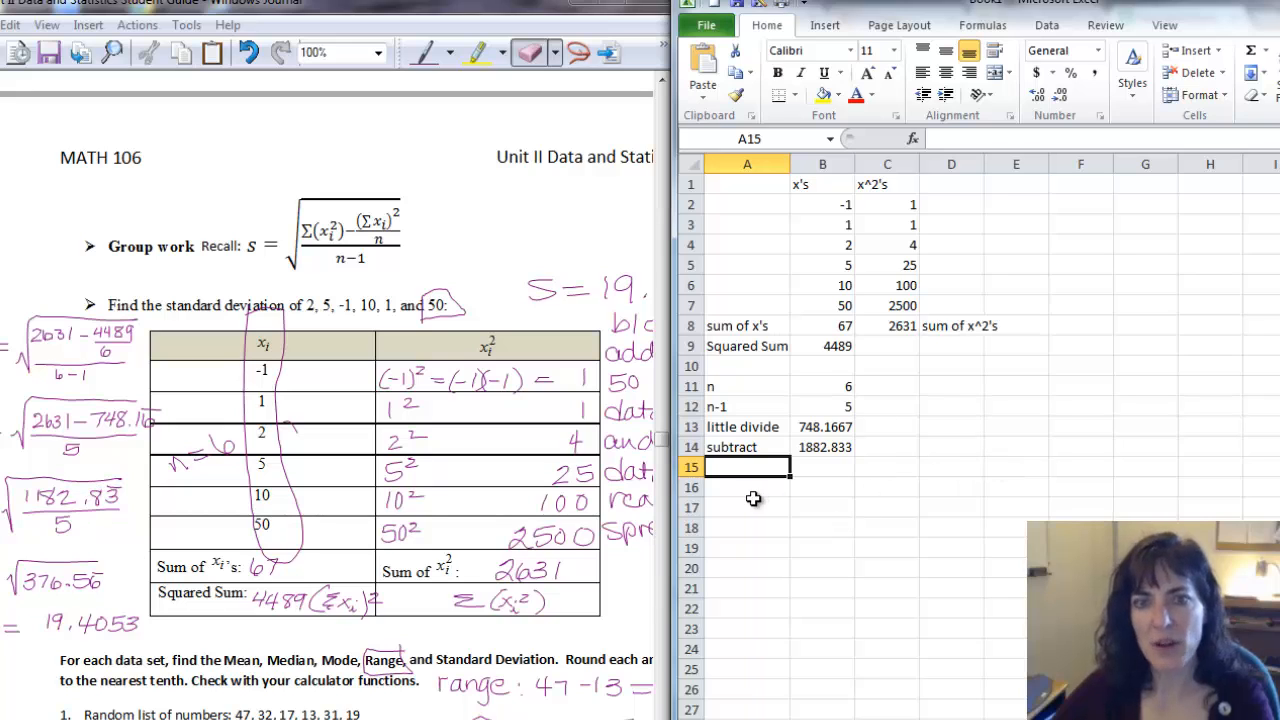
# Label A15 "big divide" and enter =B14/B12 in B15 to divide the difference by n-1.
pyautogui.write('bi')
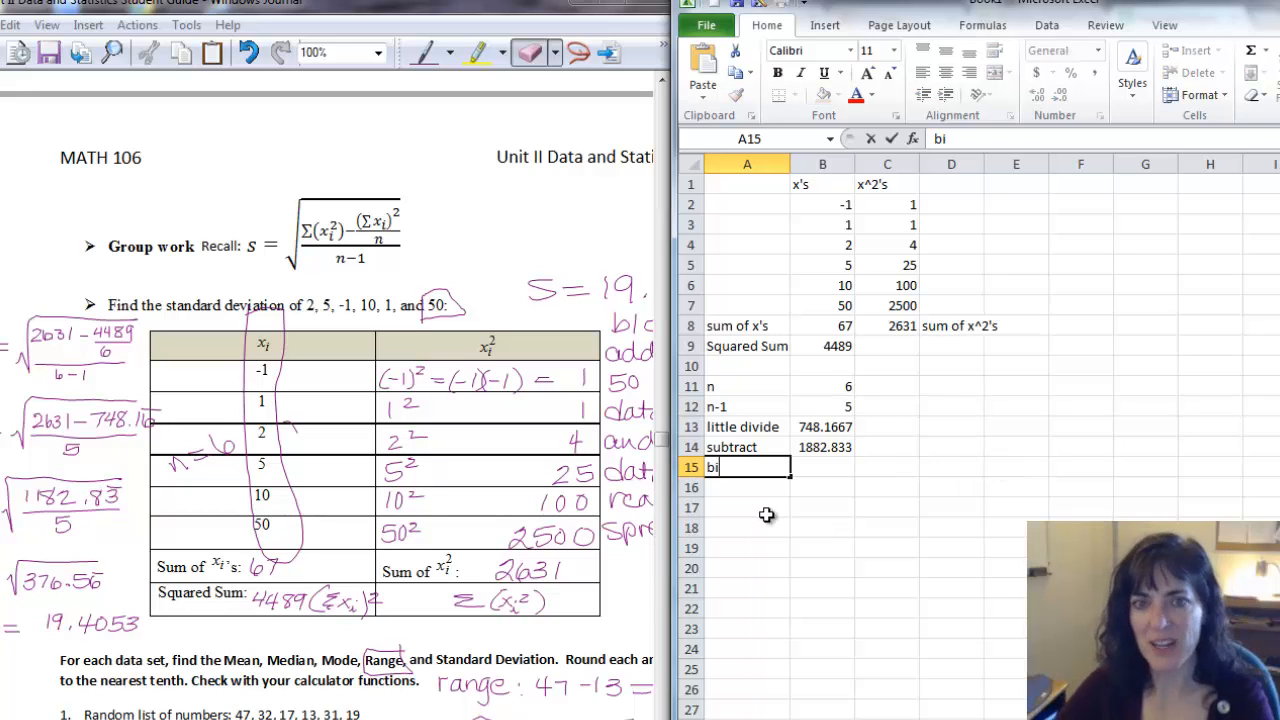
pyautogui.write('g divide')
pyautogui.press('Tab')
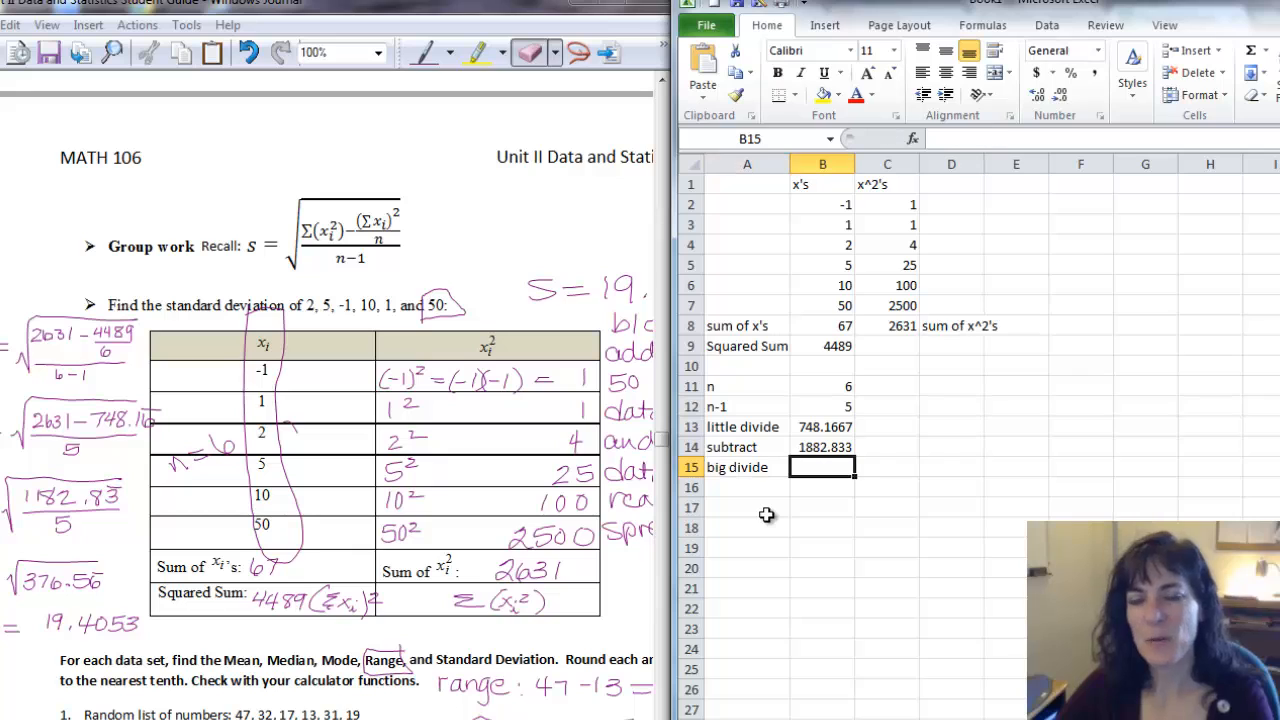
pyautogui.write('=')
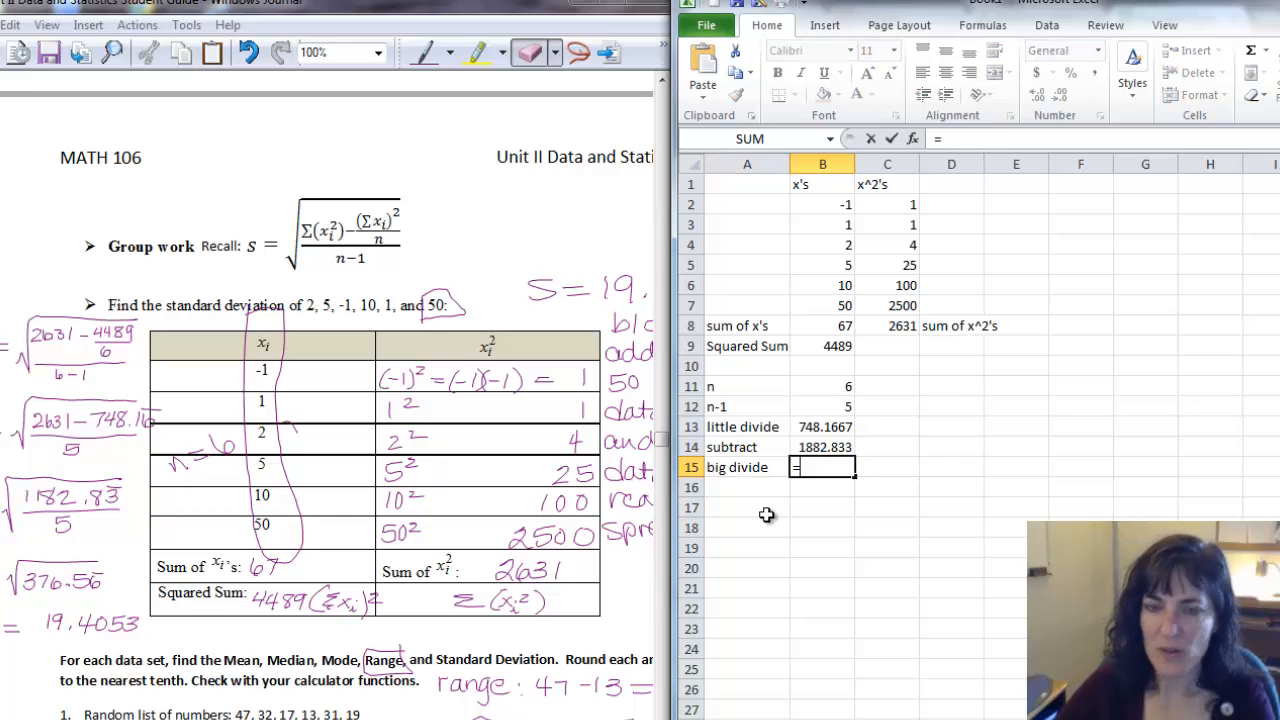
pyautogui.click(828, 447)
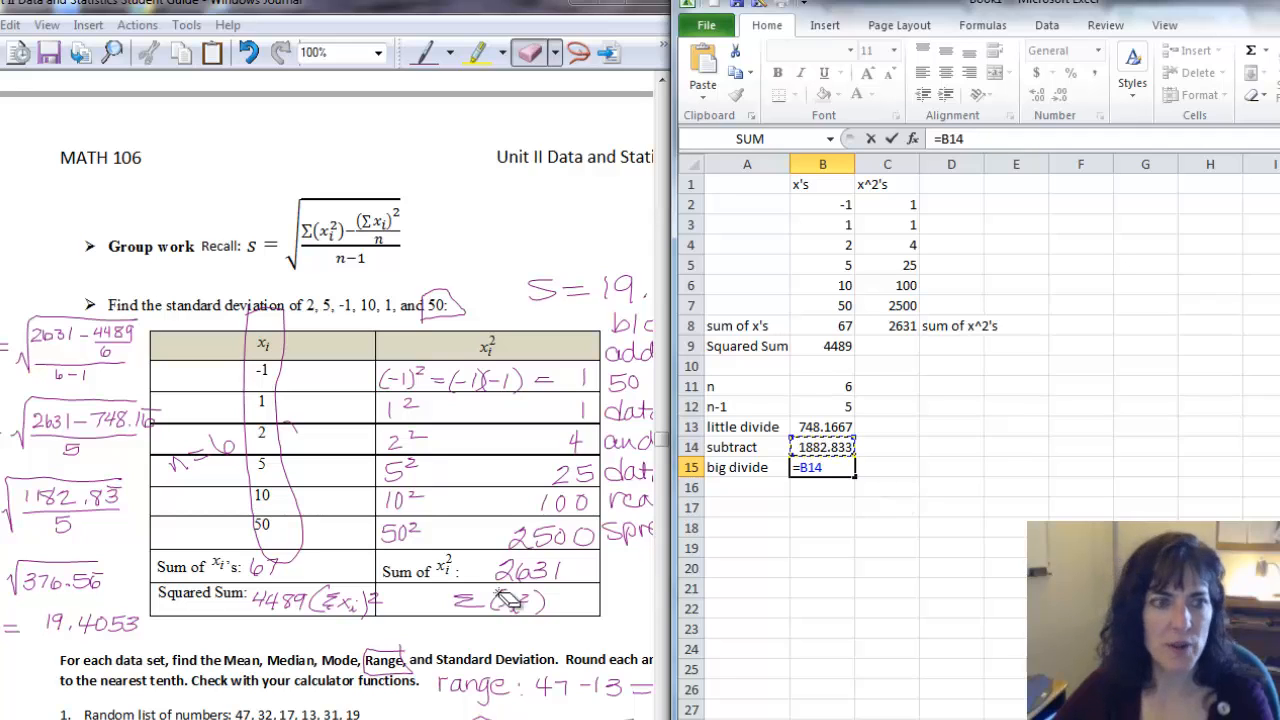
pyautogui.write('/')
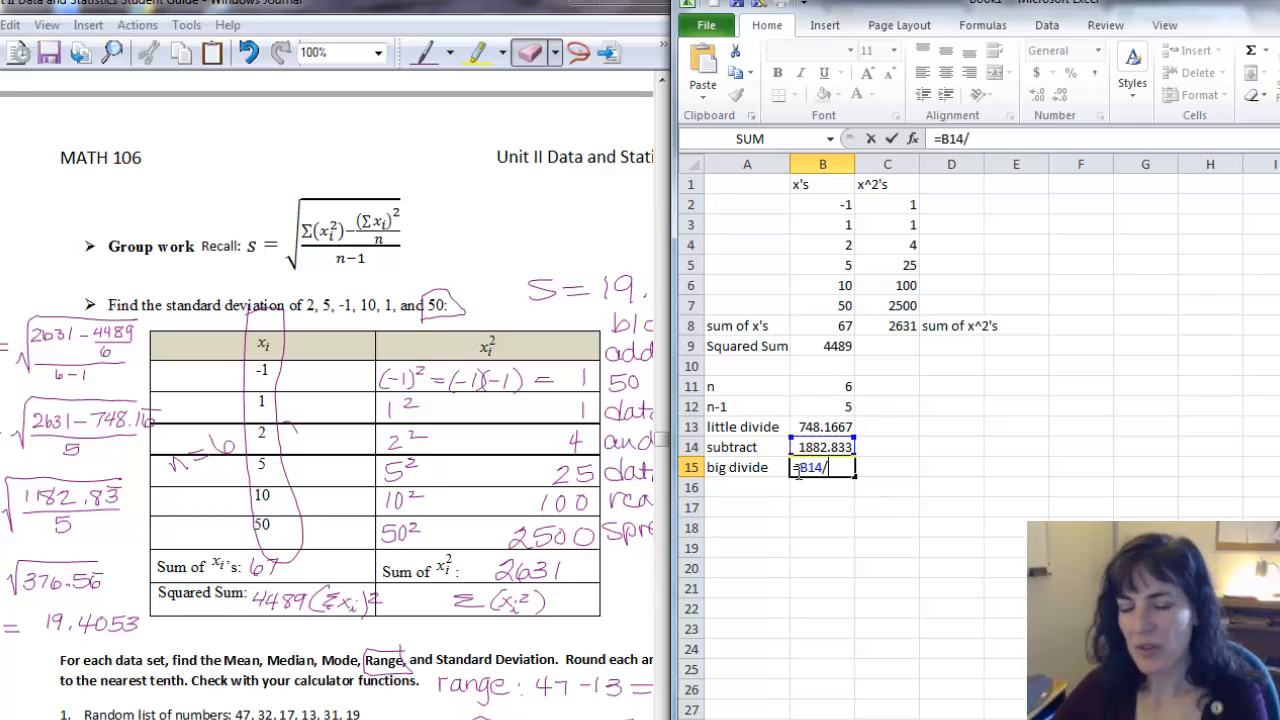
pyautogui.click(838, 406)
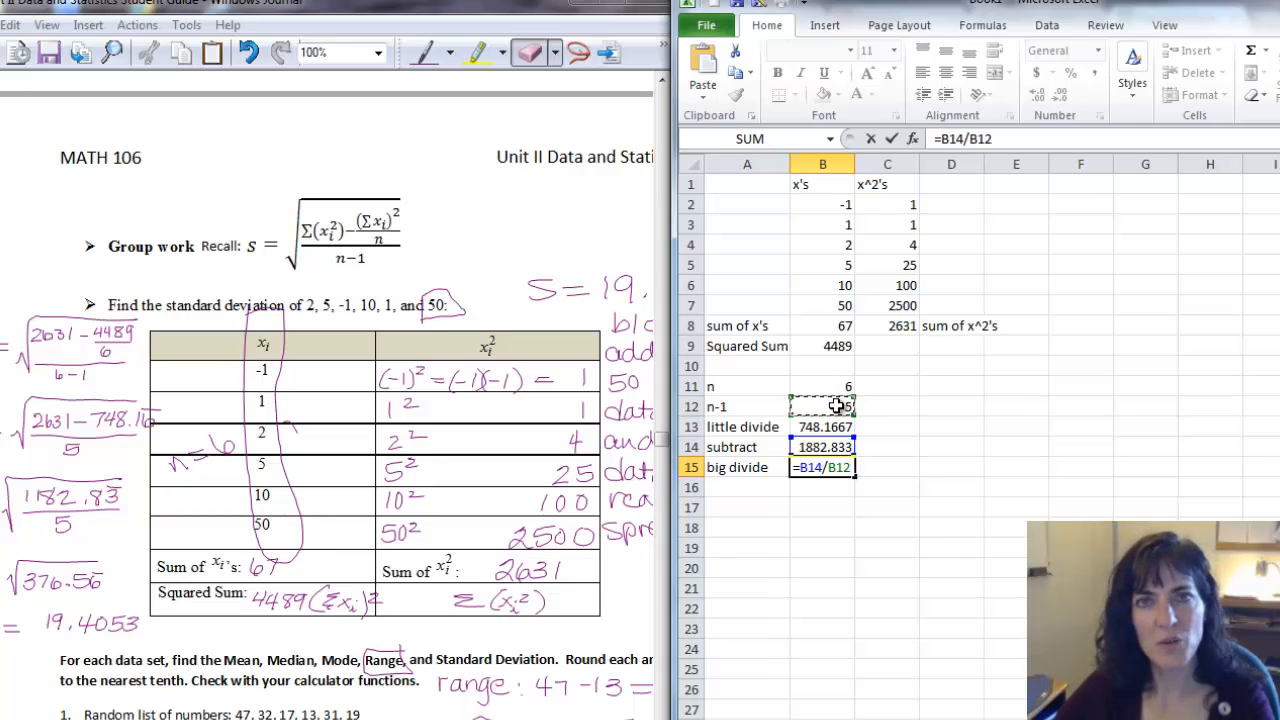
pyautogui.press('Return')
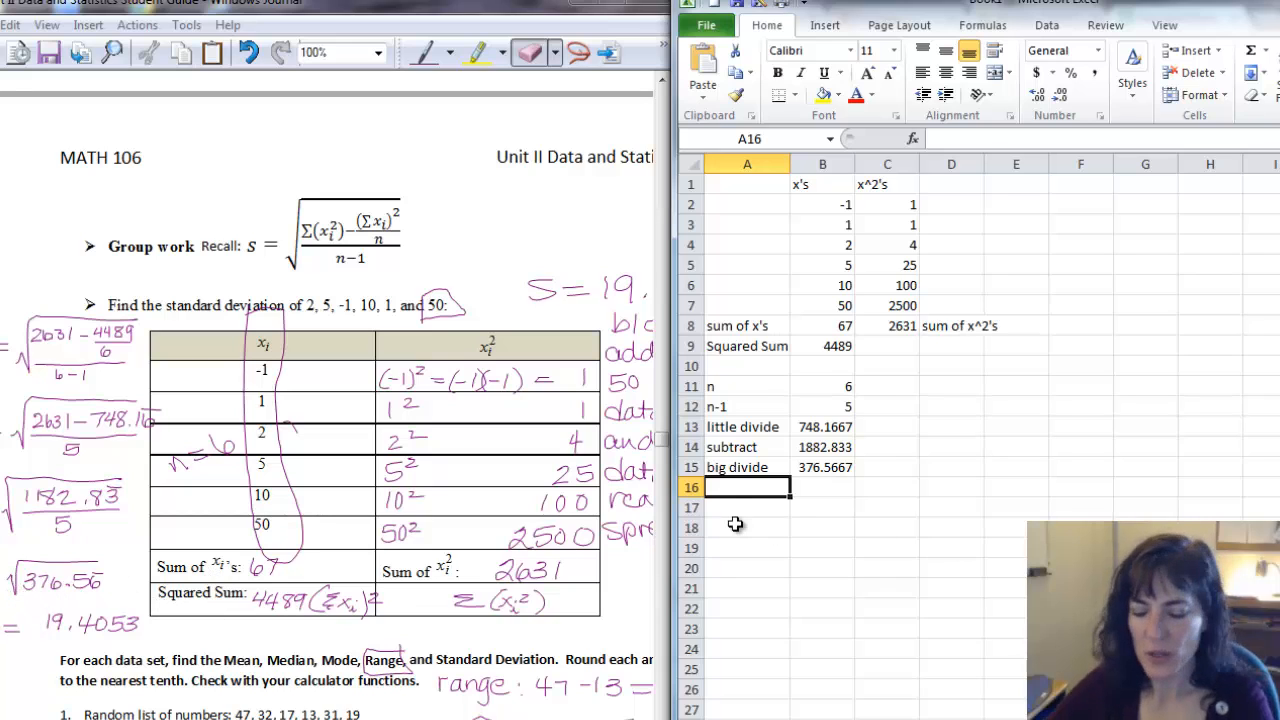
# Label A16 "square root" and enter =sqrt(B15) in B16 to take the square root of the big divide.
pyautogui.write('square root')
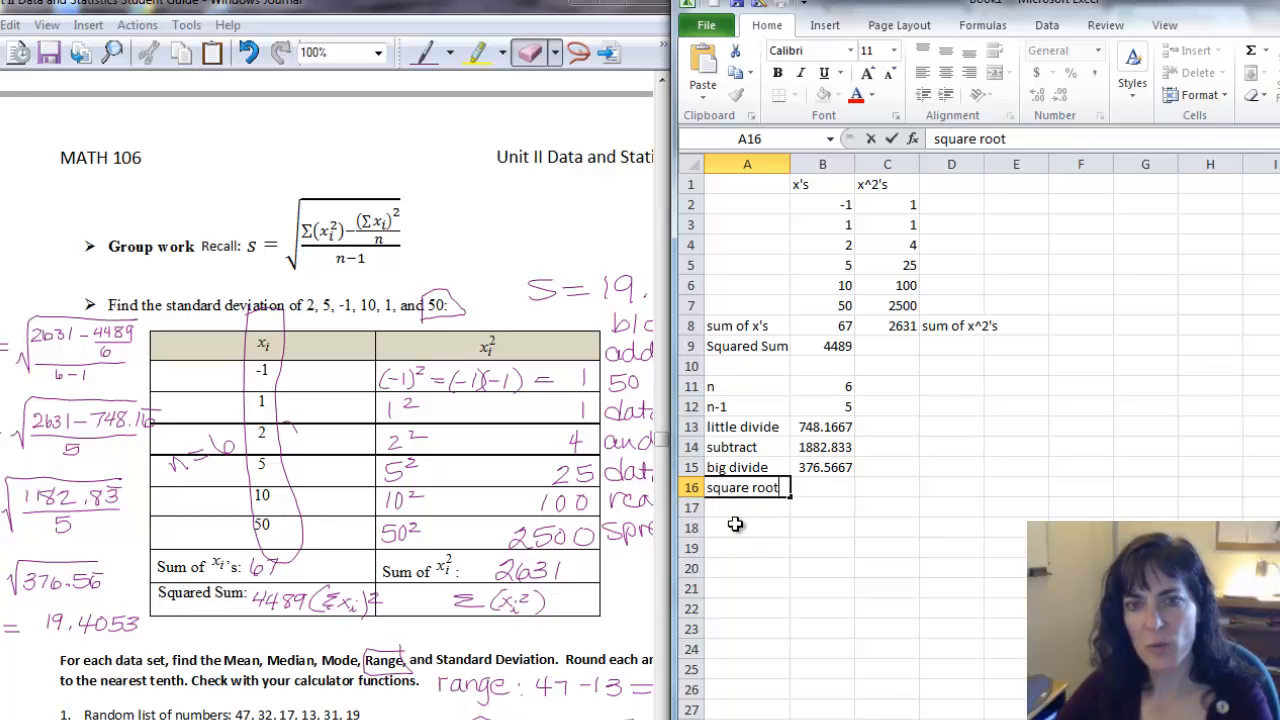
pyautogui.press('Tab')
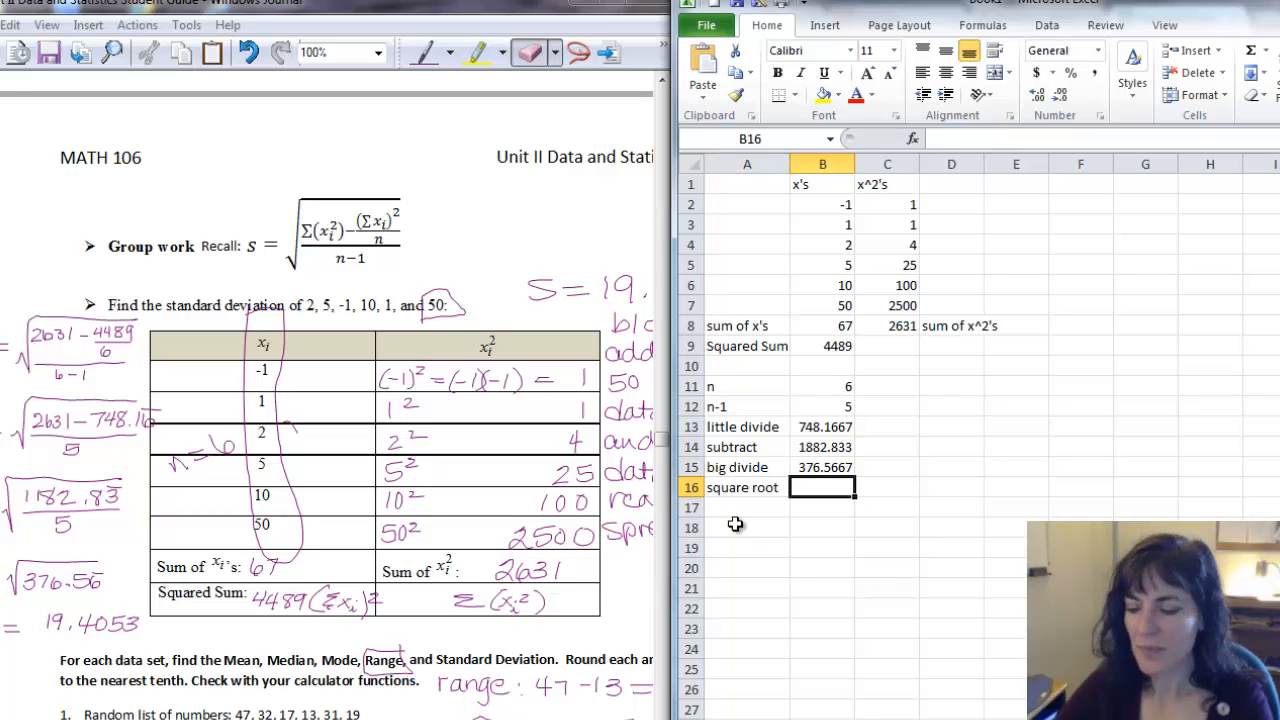
pyautogui.write('=')
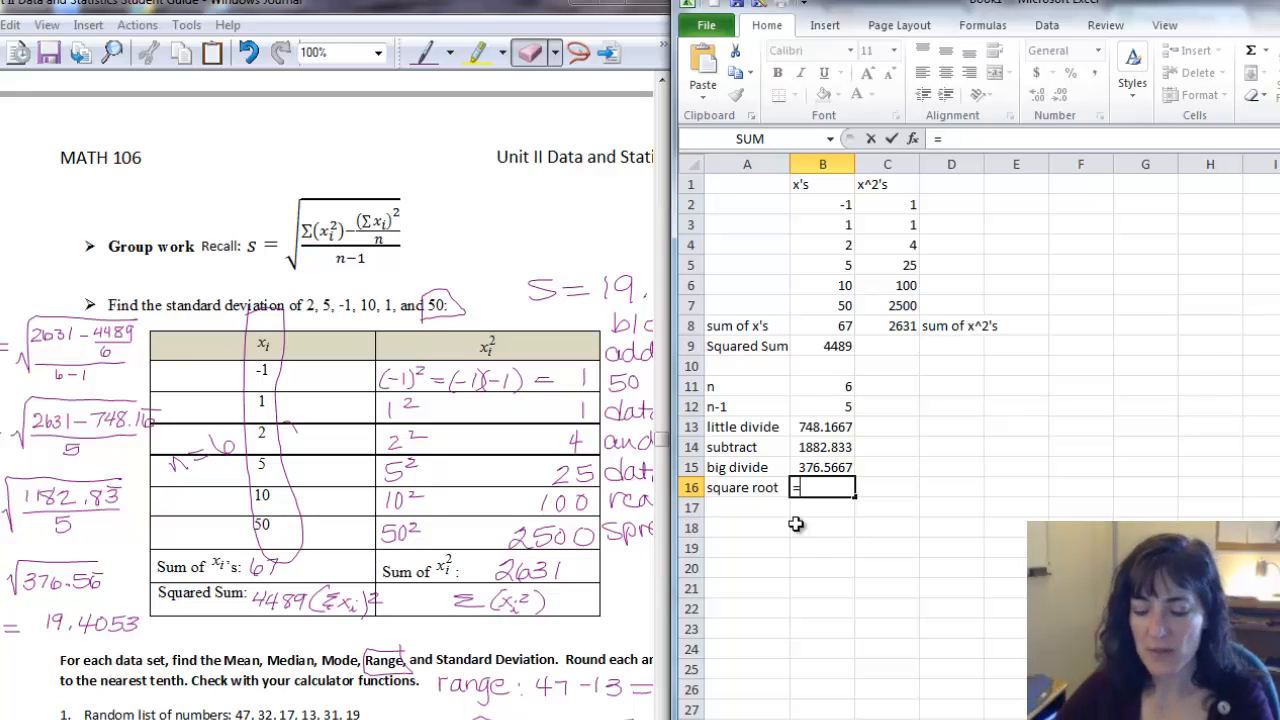
pyautogui.write('sqr')
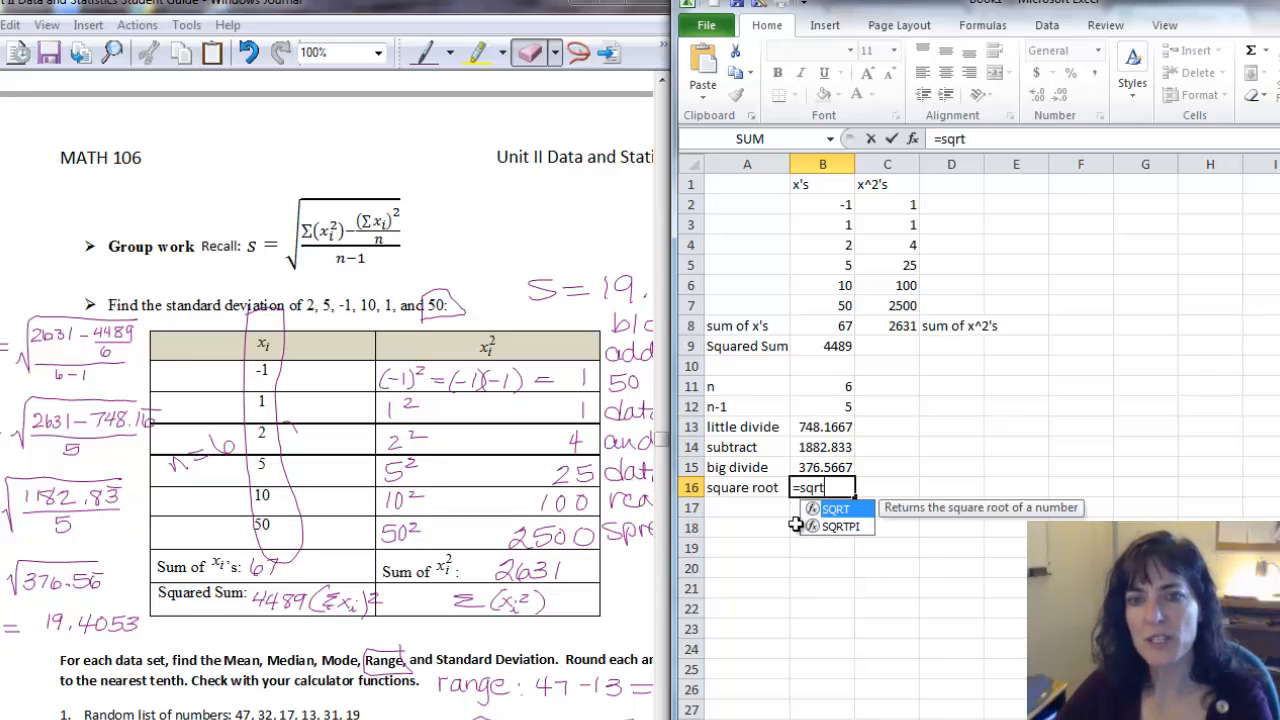
pyautogui.write('t')
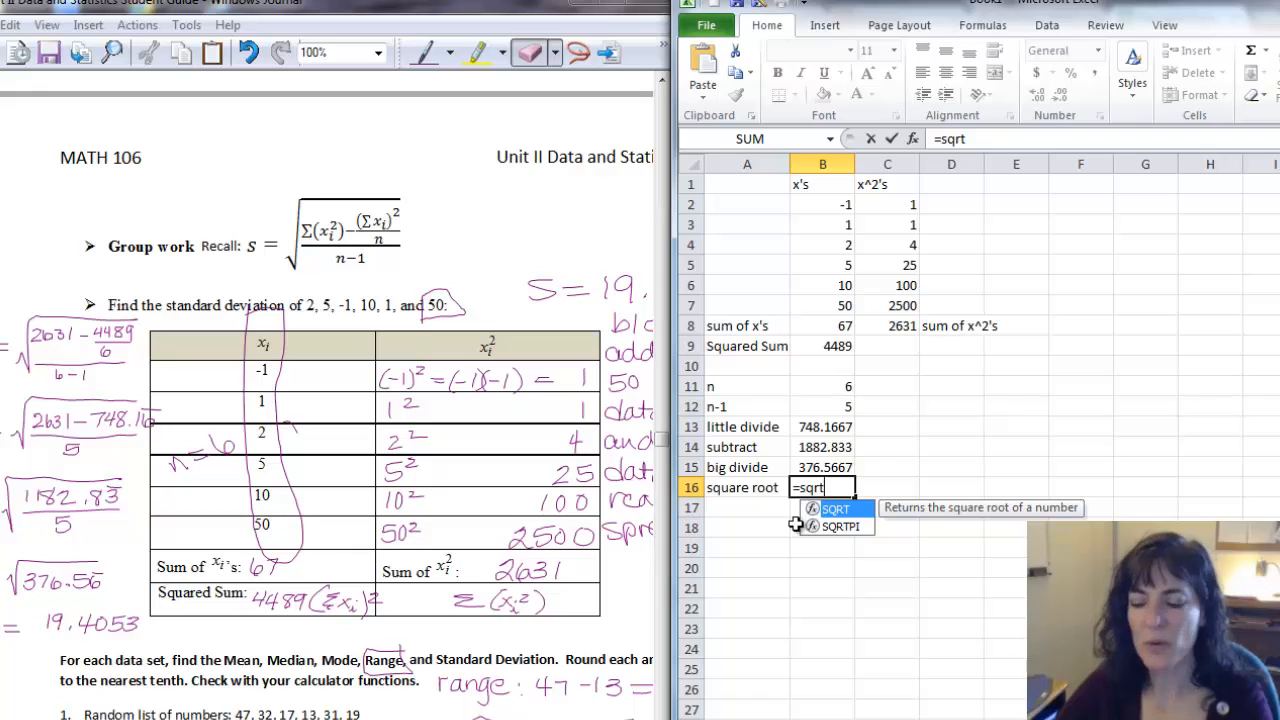
pyautogui.write('(')
pyautogui.click(823, 467)
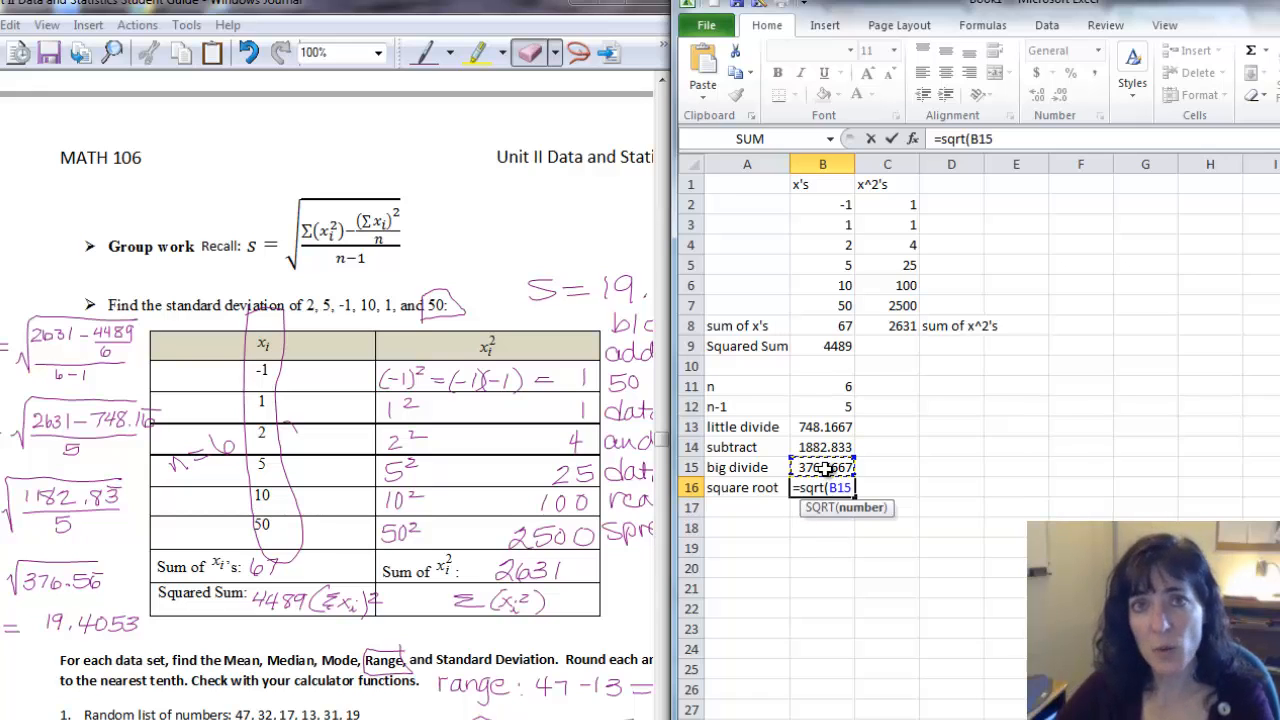
pyautogui.write(')')
pyautogui.press('Return')
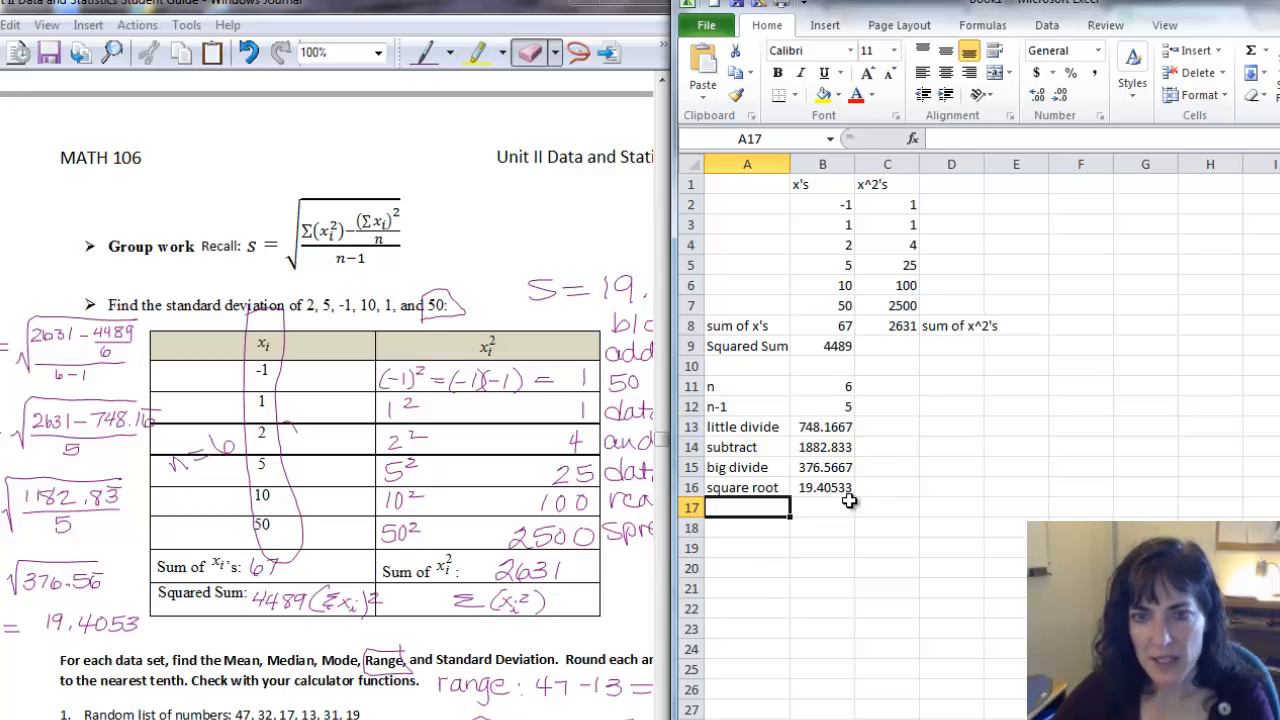
# Format cells B13 through B16 to show four decimal places.
pyautogui.moveTo(832, 425); pyautogui.dragTo(832, 487)
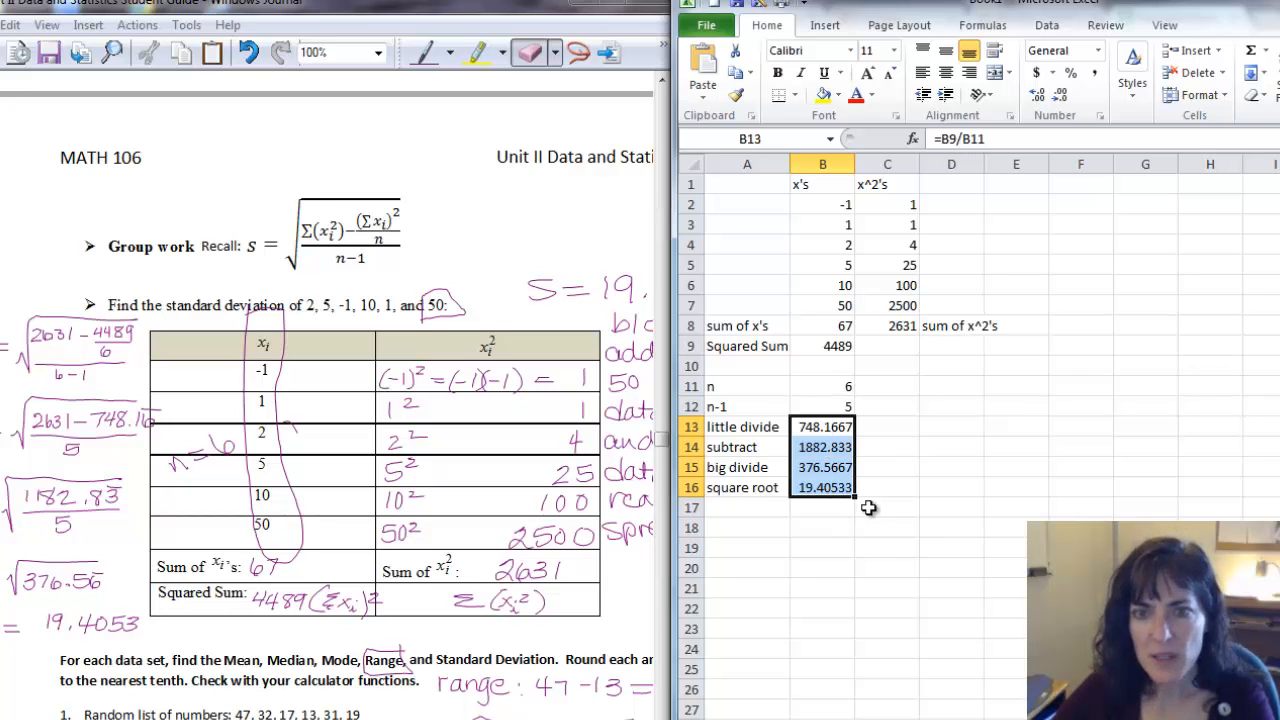
pyautogui.click(1061, 96)
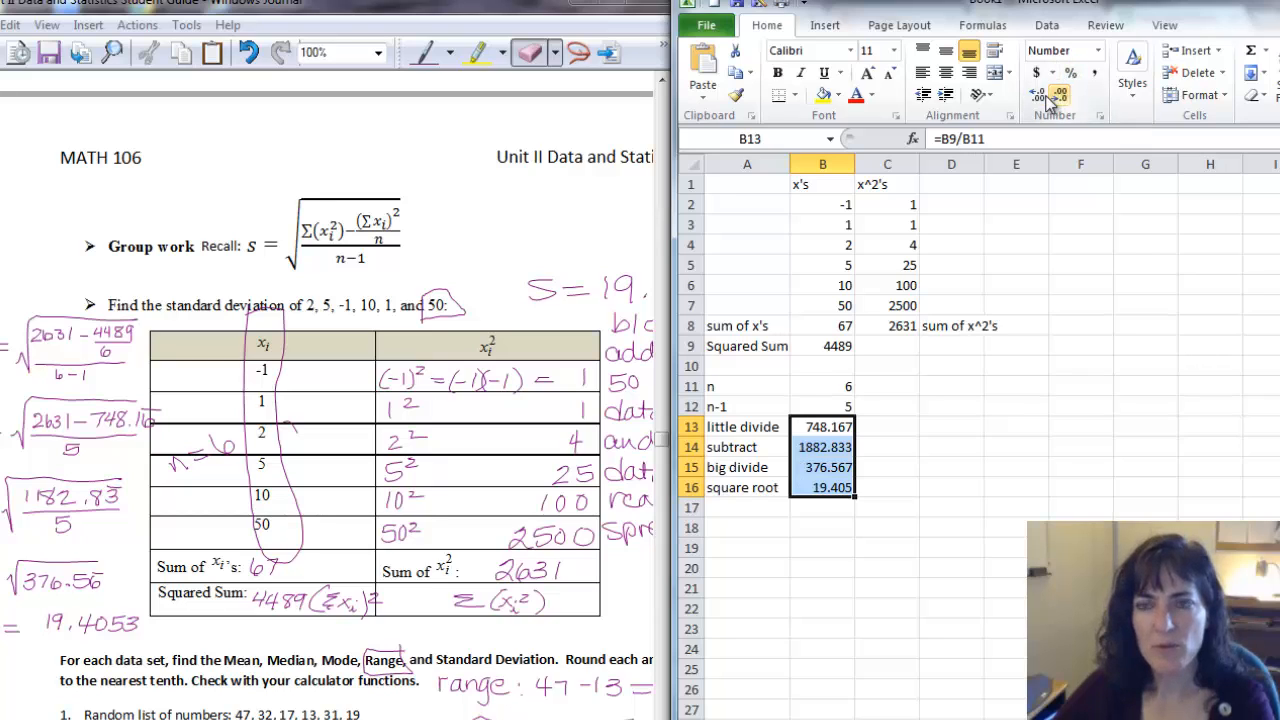
pyautogui.click(1038, 97)
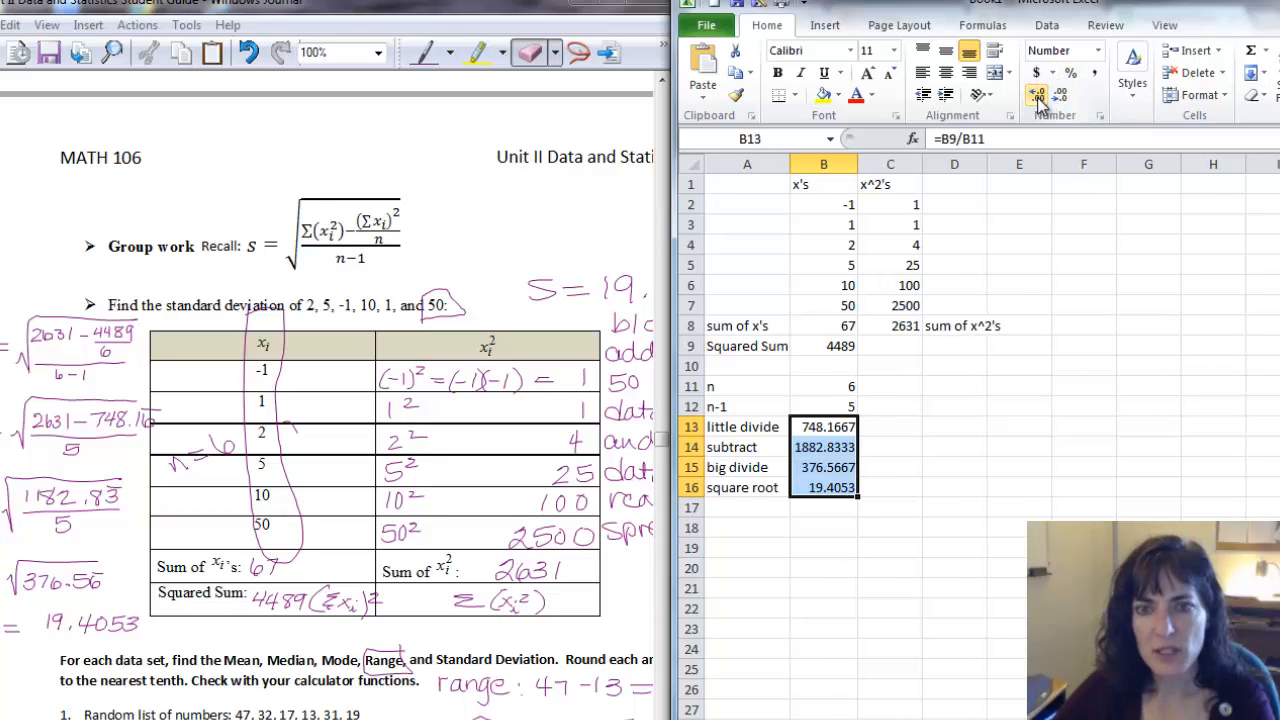
pyautogui.click(866, 546)
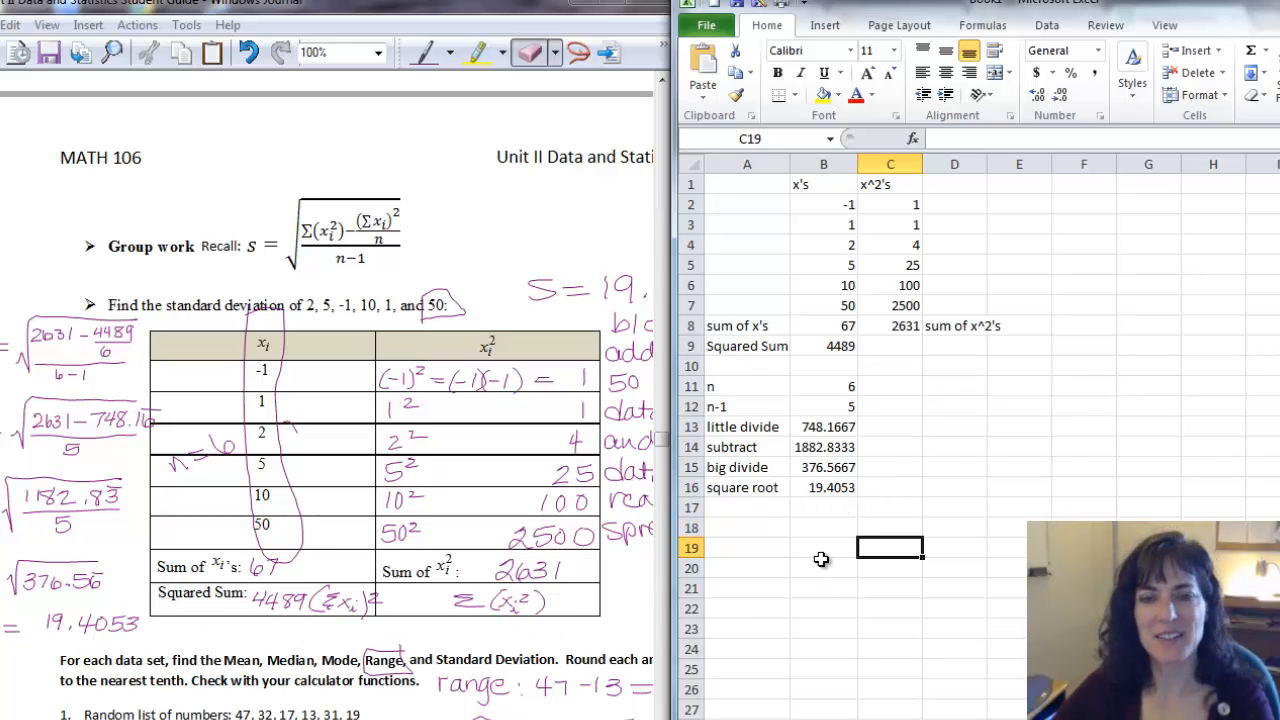
# Rename the A16 label to "By Hand Std Dev.".
pyautogui.click(734, 527)
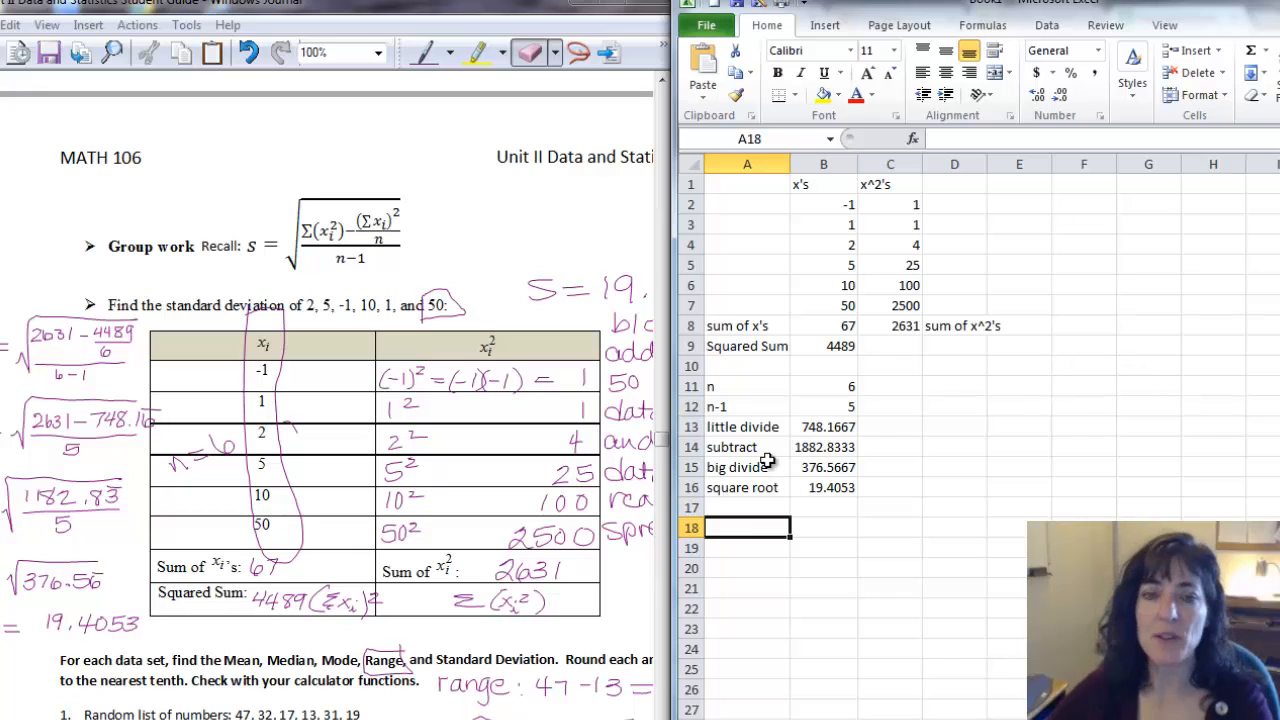
pyautogui.click(749, 489)
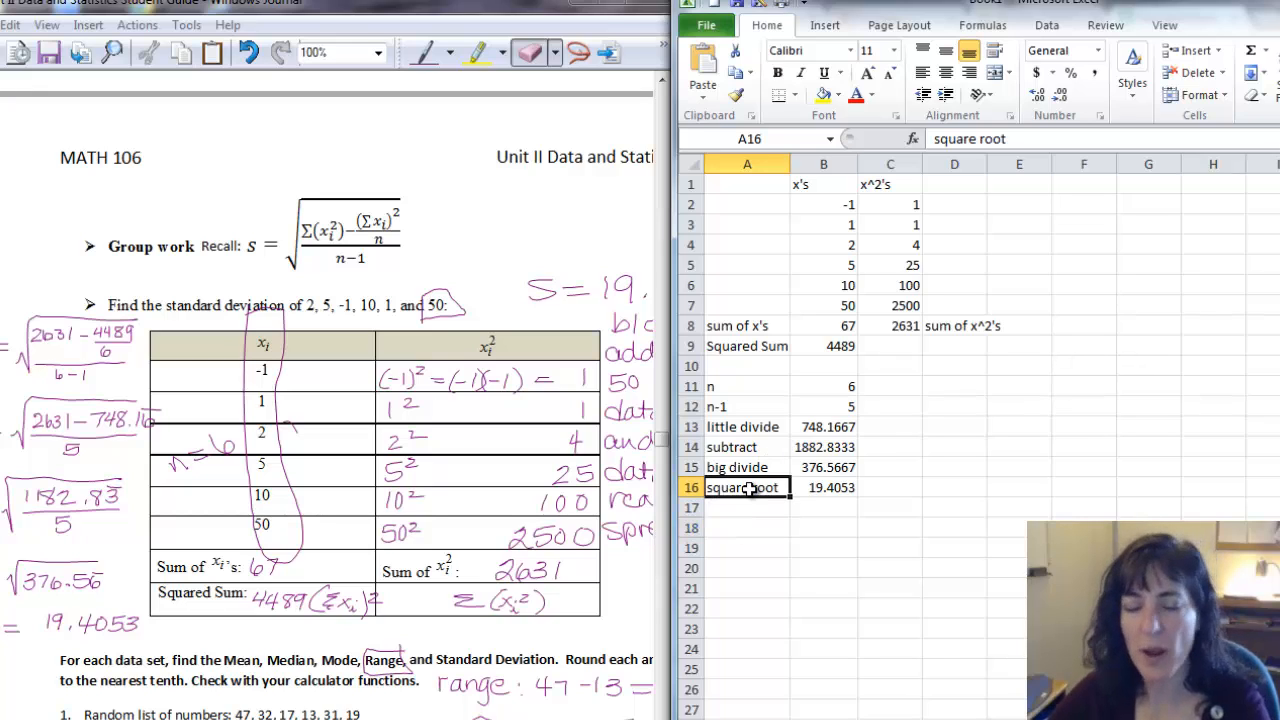
pyautogui.write('By Ha')
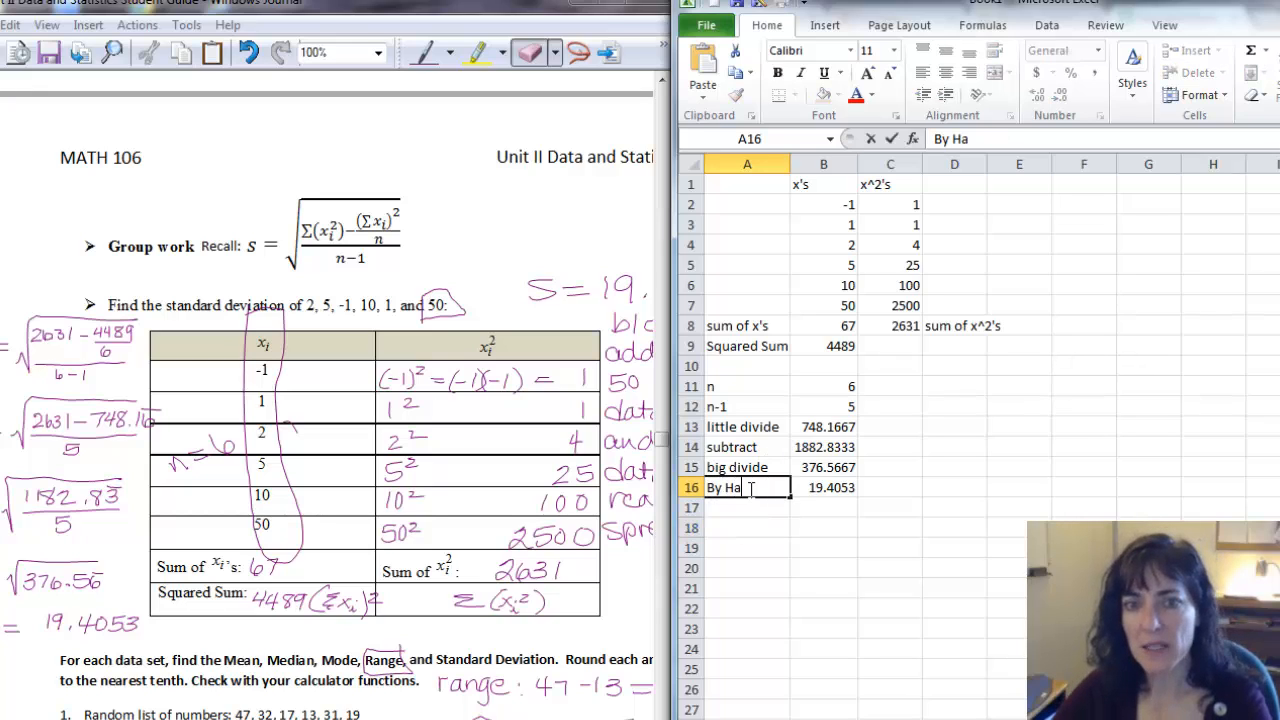
pyautogui.write('nd')
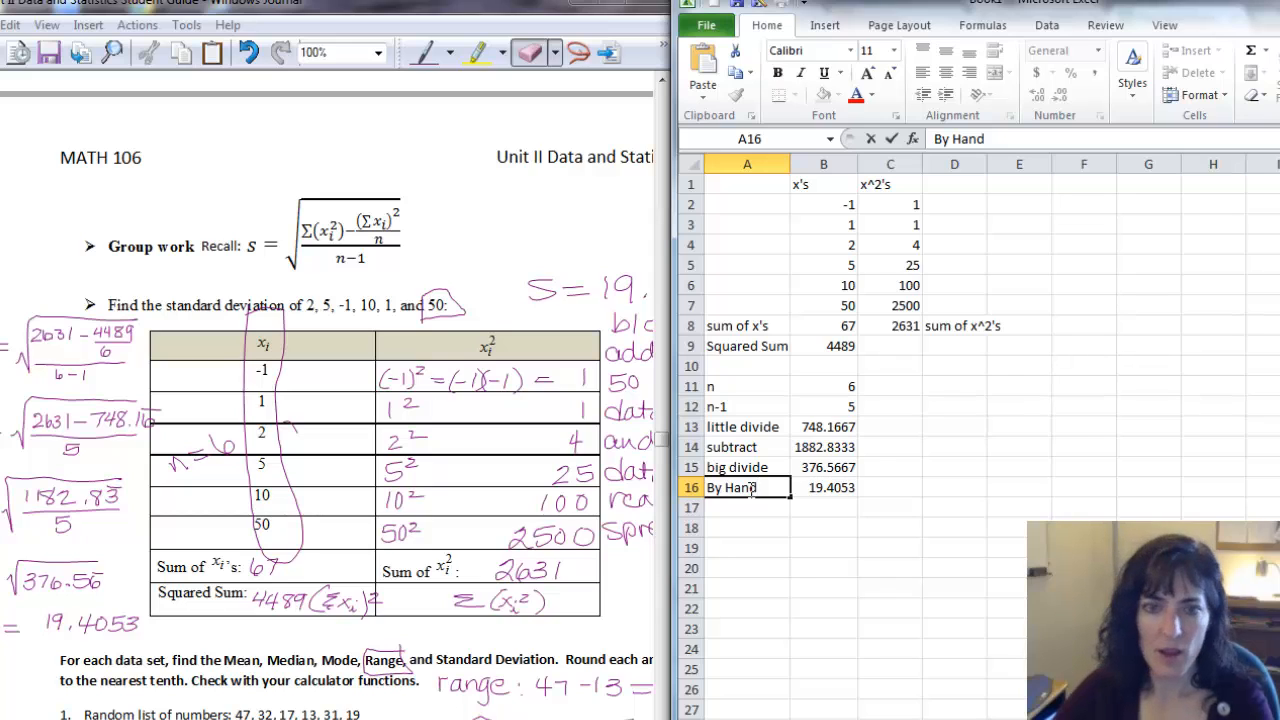
pyautogui.write(' Std De')
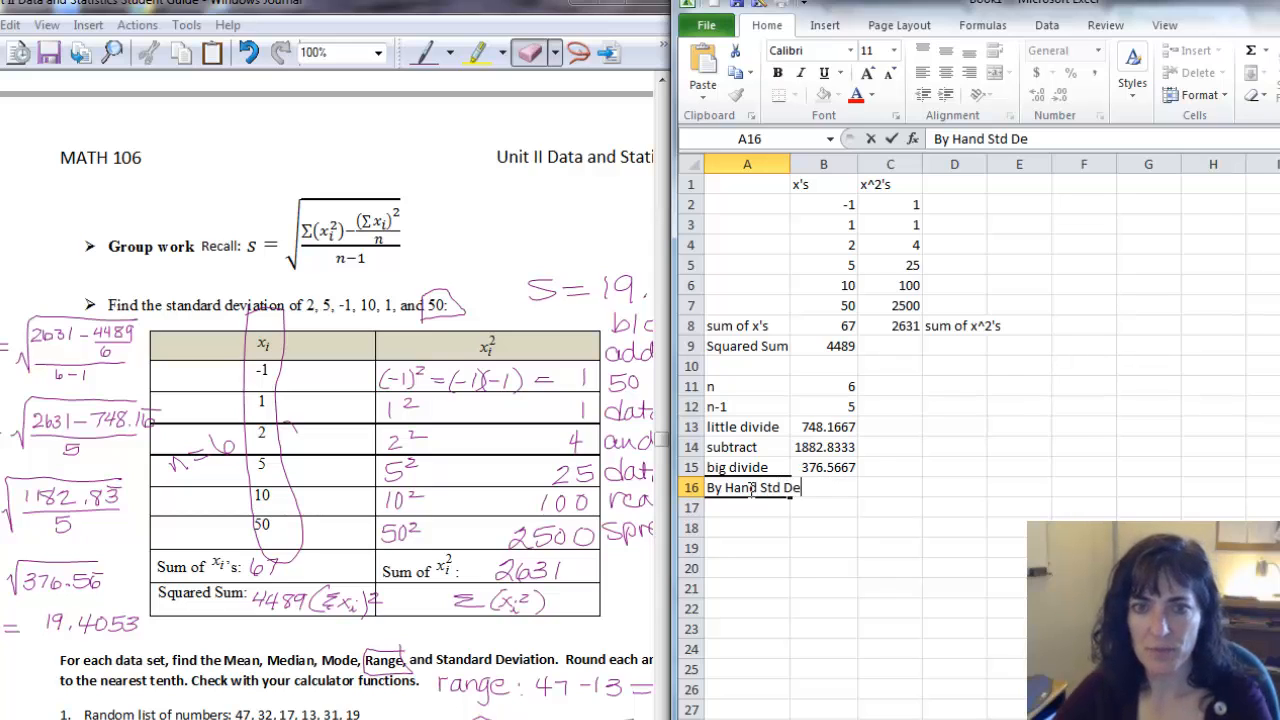
pyautogui.write('v')
pyautogui.press('Return')
pyautogui.press('Return')
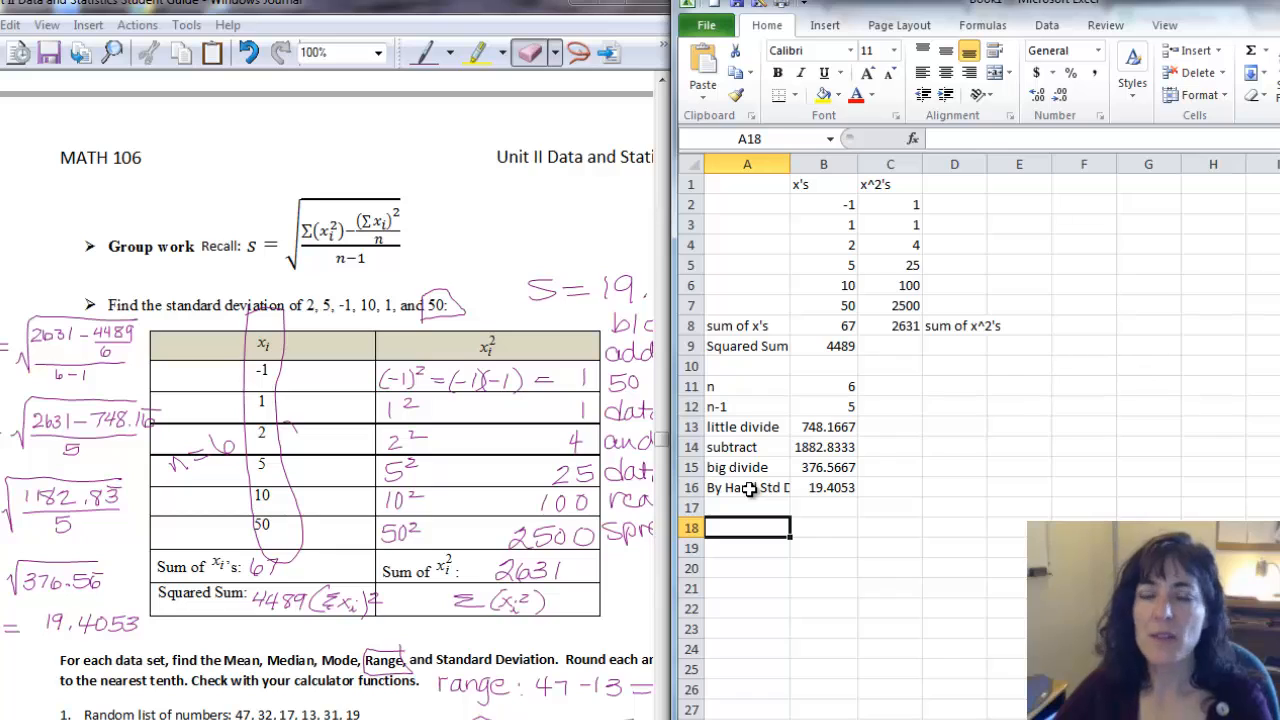
# Label A18 "By Excel Std. Dev." and enter =stdev(B2:B7) in B18 to compute Excel's standard deviation of the x values.
pyautogui.write('By Excel Std')
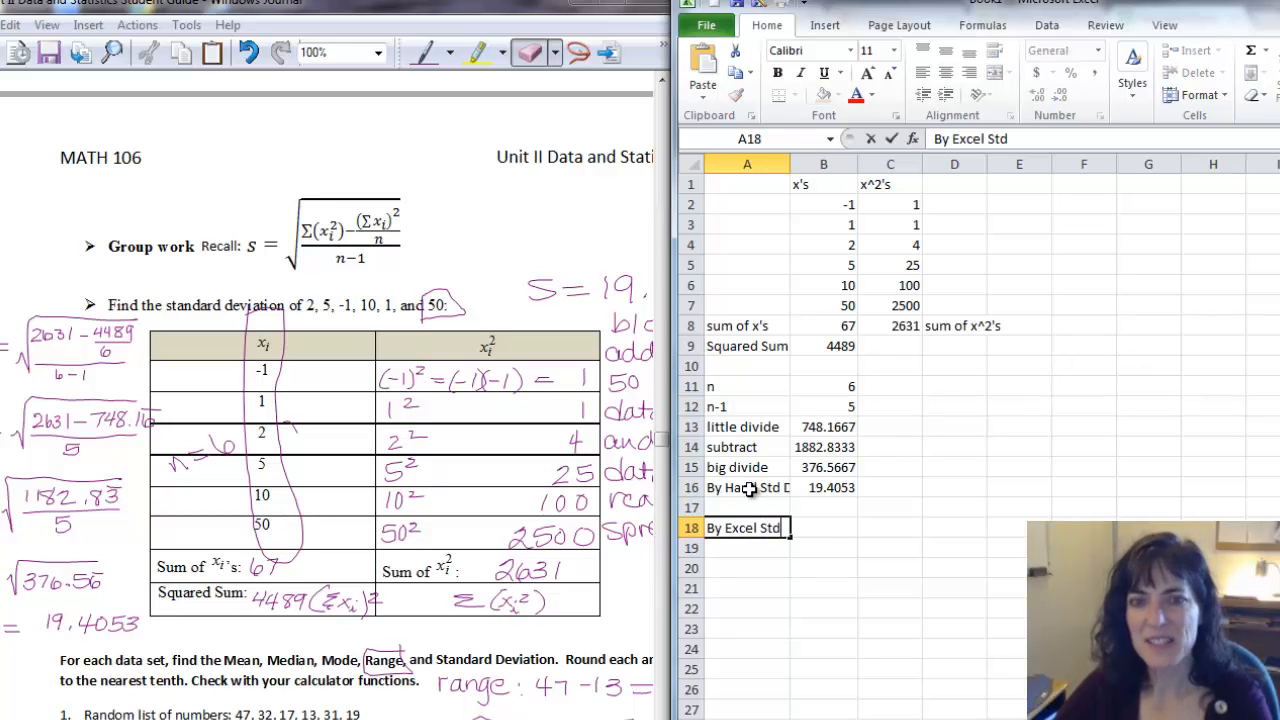
pyautogui.write('. Dev.')
pyautogui.press('Tab')
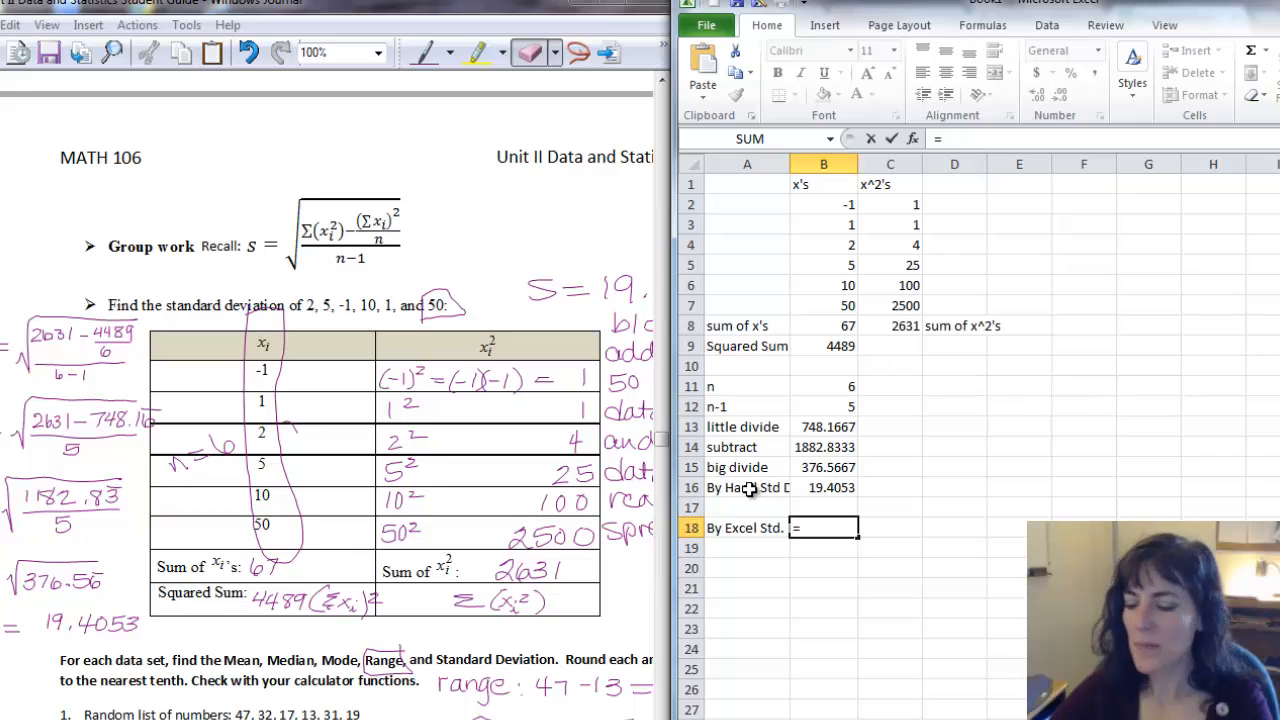
pyautogui.write('stdev')
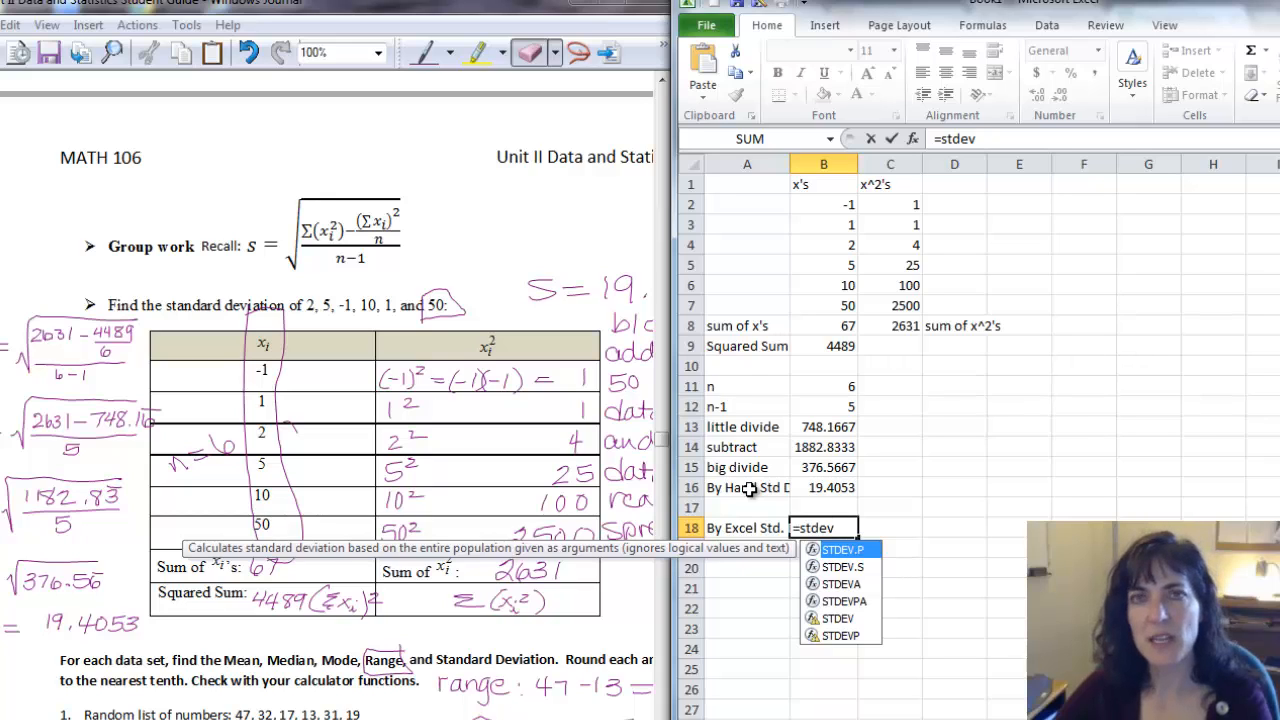
pyautogui.write('(')
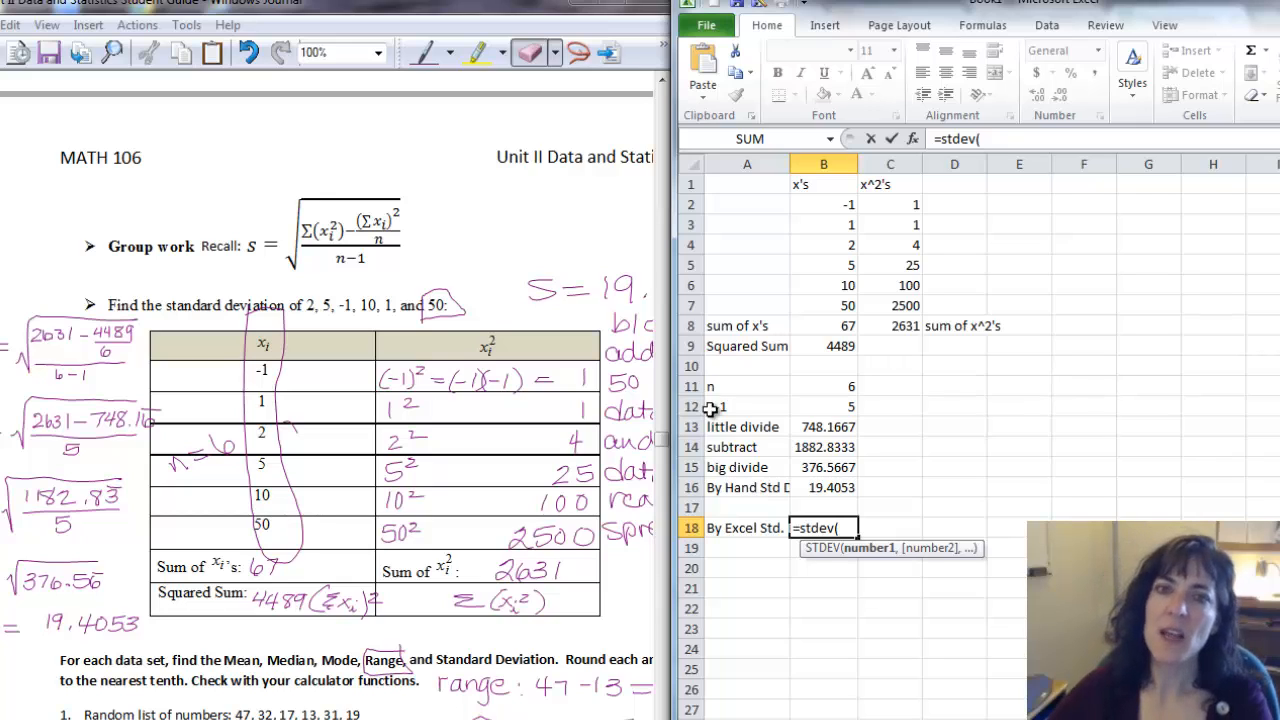
pyautogui.click(834, 202)
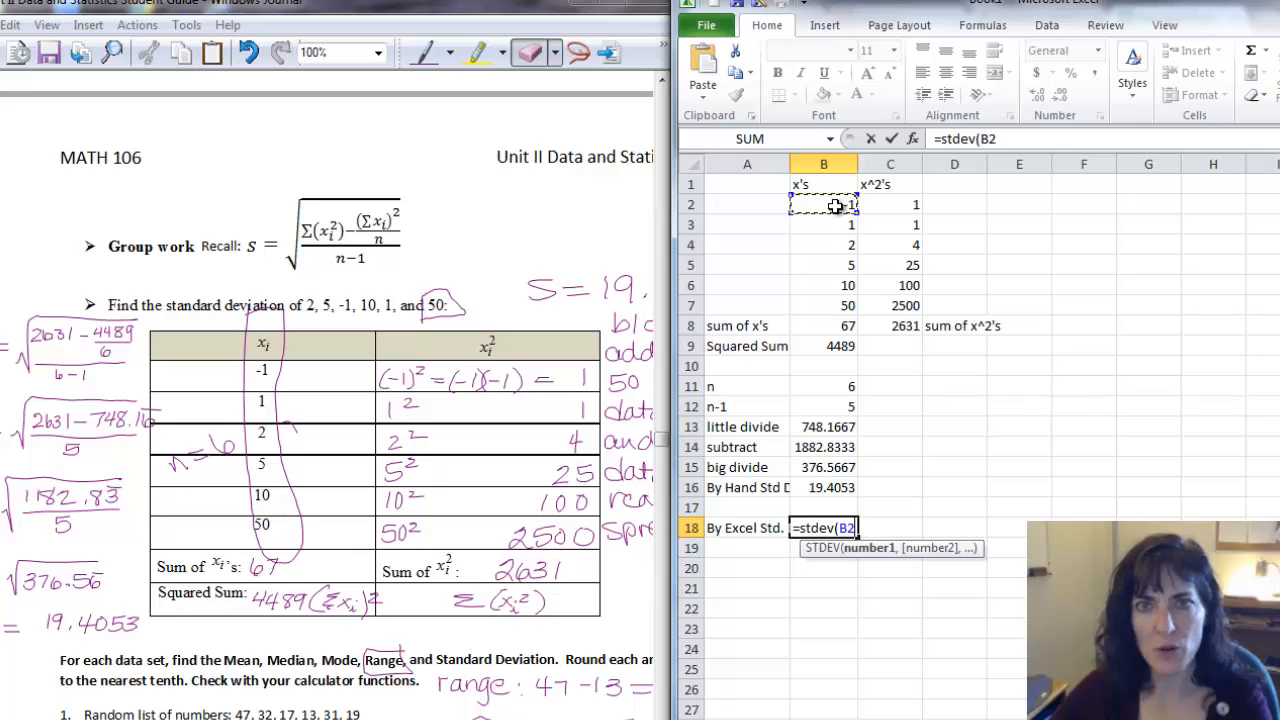
pyautogui.moveTo(834, 202); pyautogui.dragTo(839, 308)
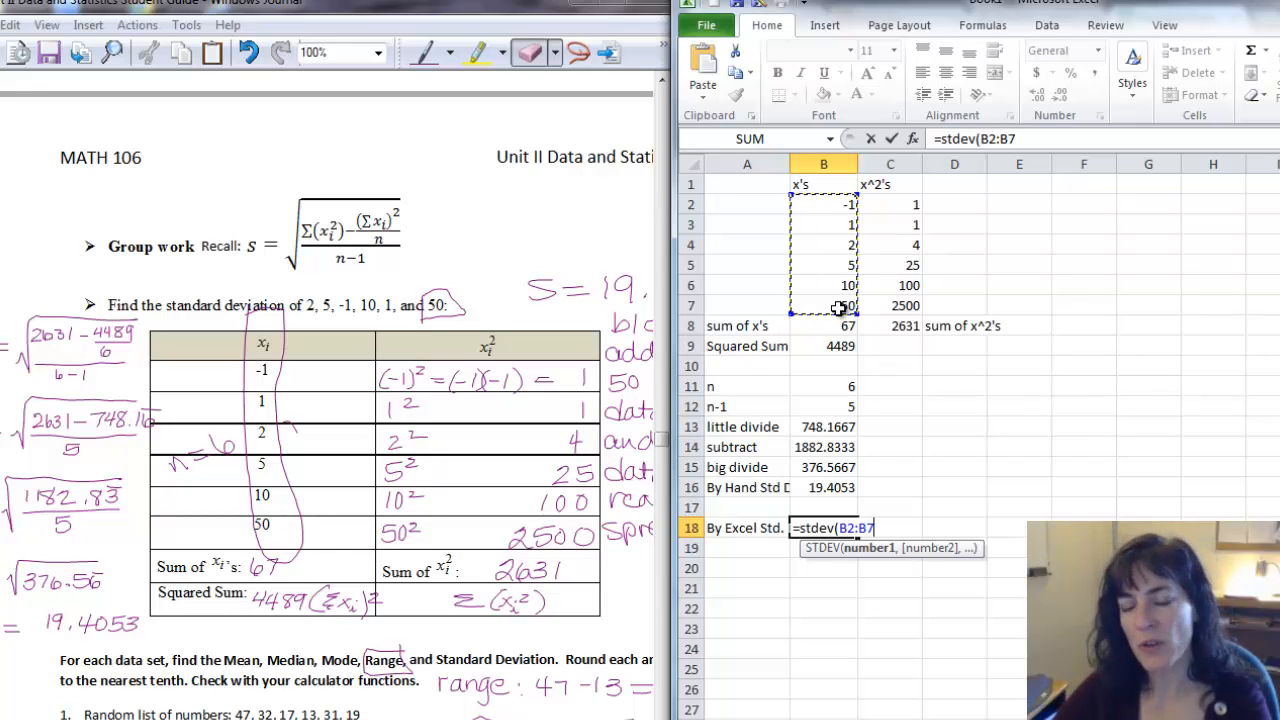
pyautogui.write(')')
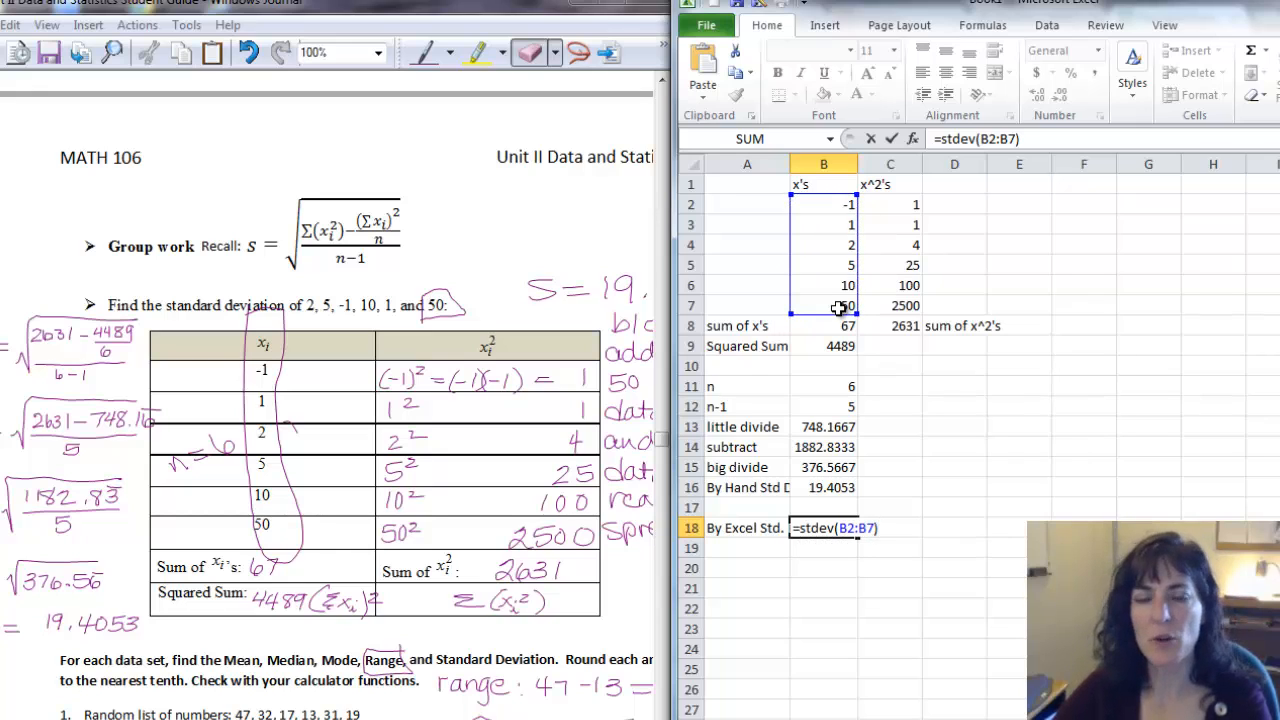
pyautogui.press('Return')
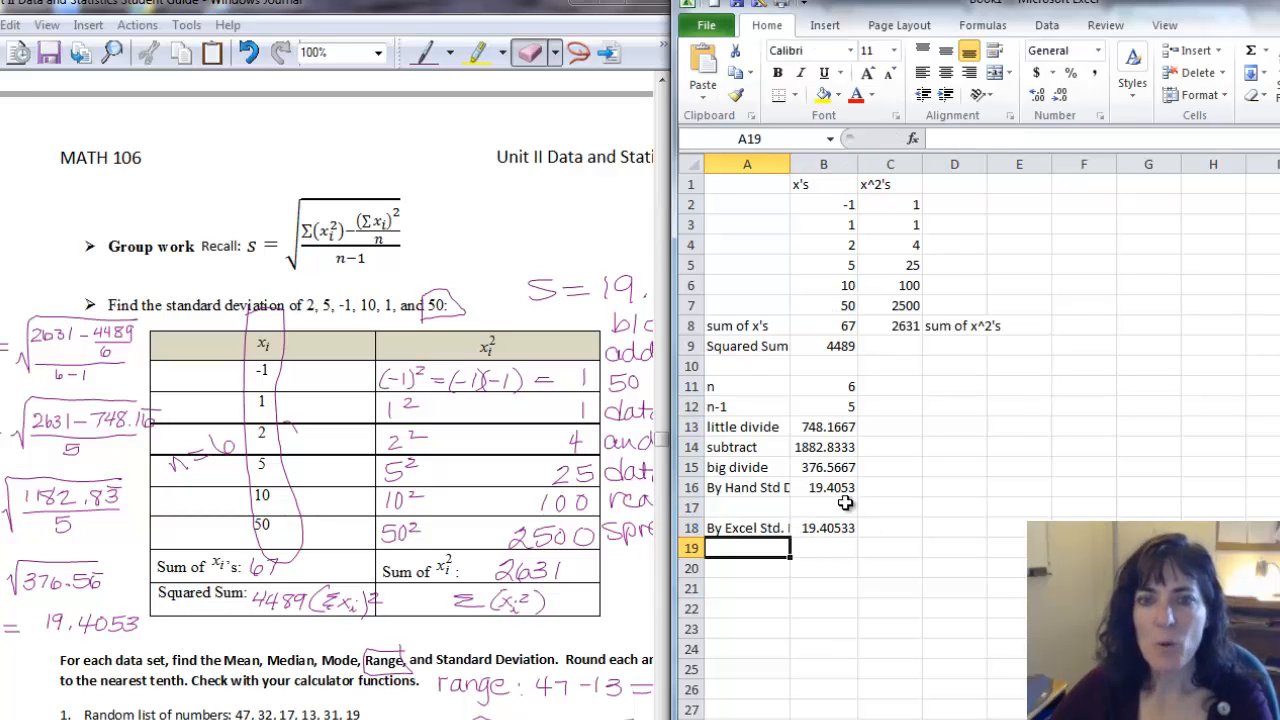
# Reduce B18 to four decimal places and autofit column A's width to its labels.
pyautogui.click(830, 528)
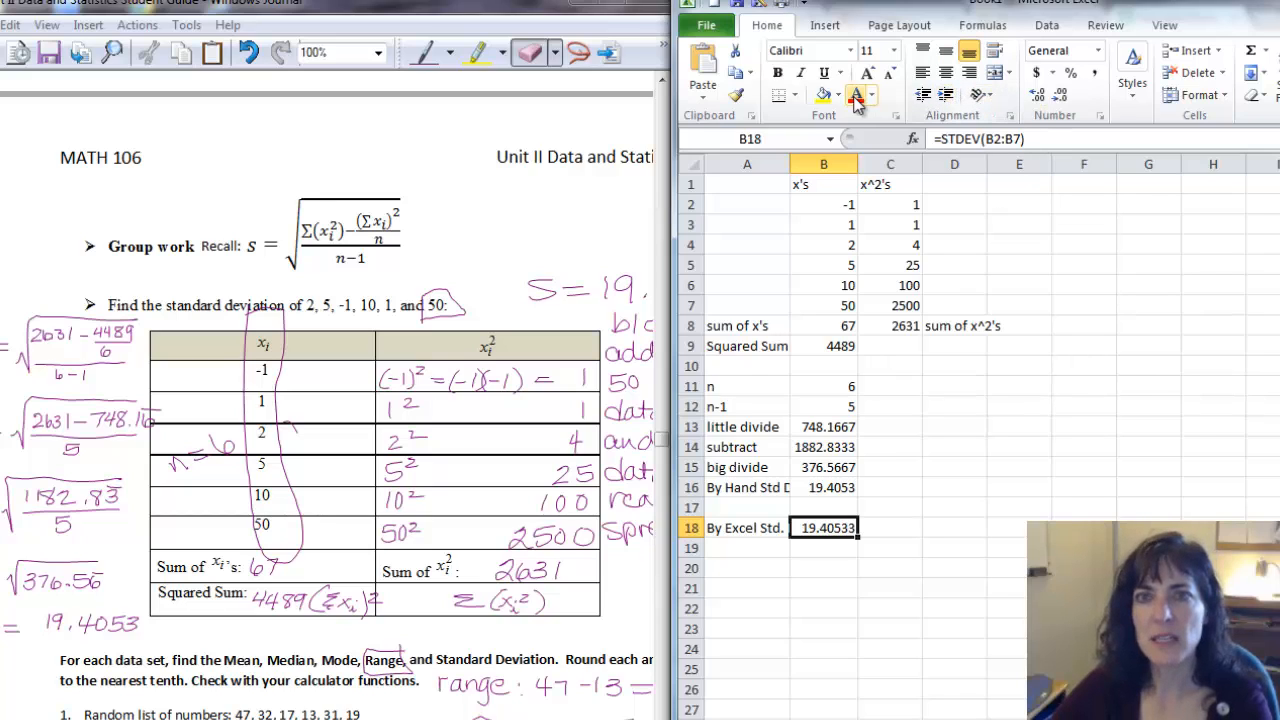
pyautogui.click(1058, 95)
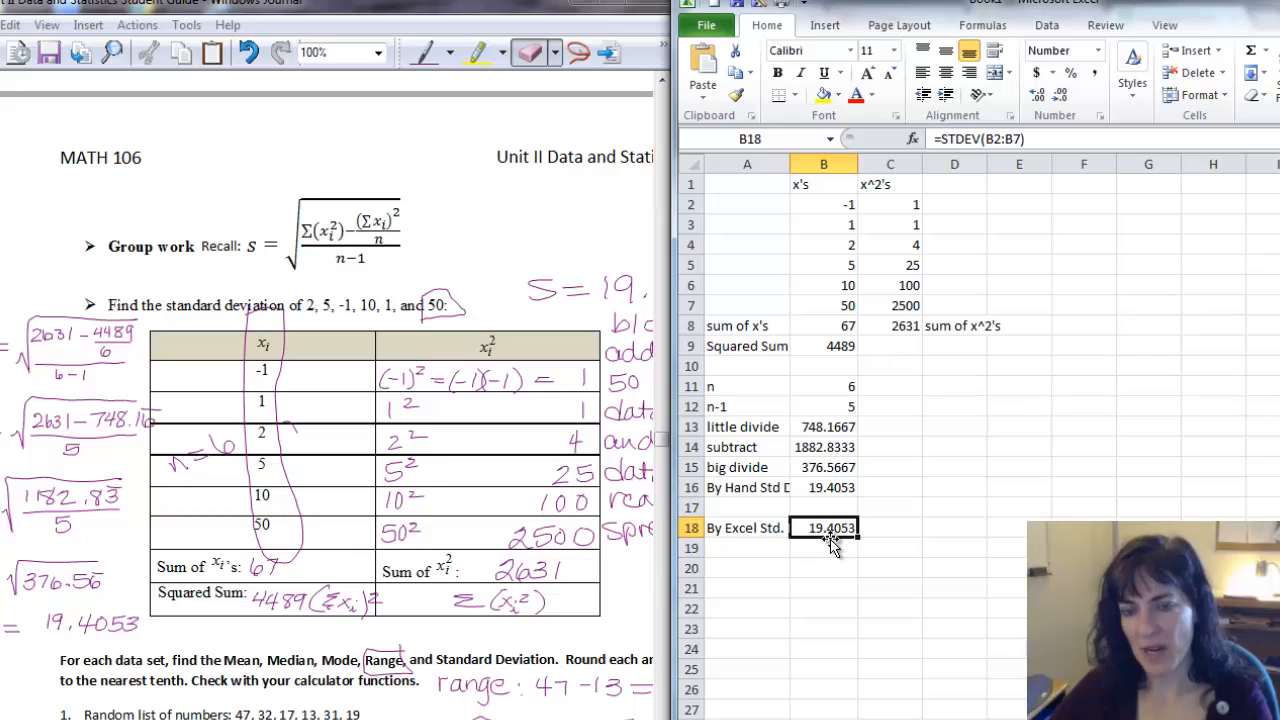
pyautogui.doubleClick(789, 164)
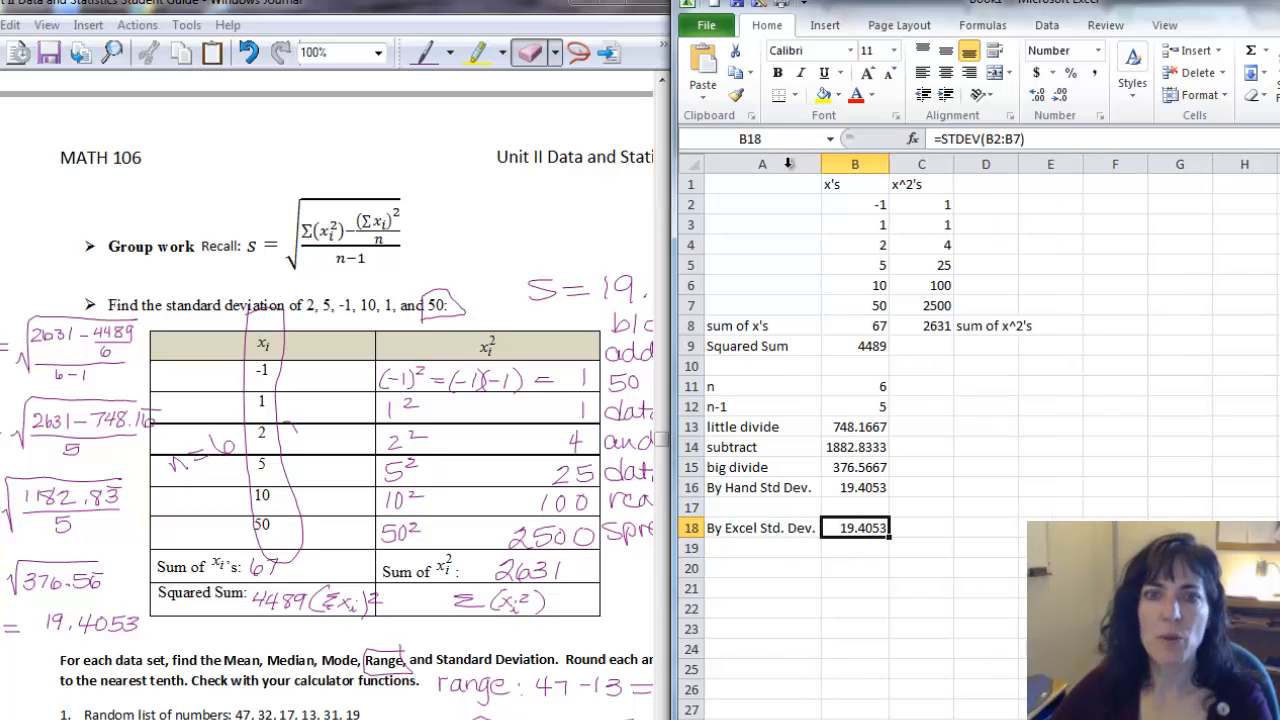